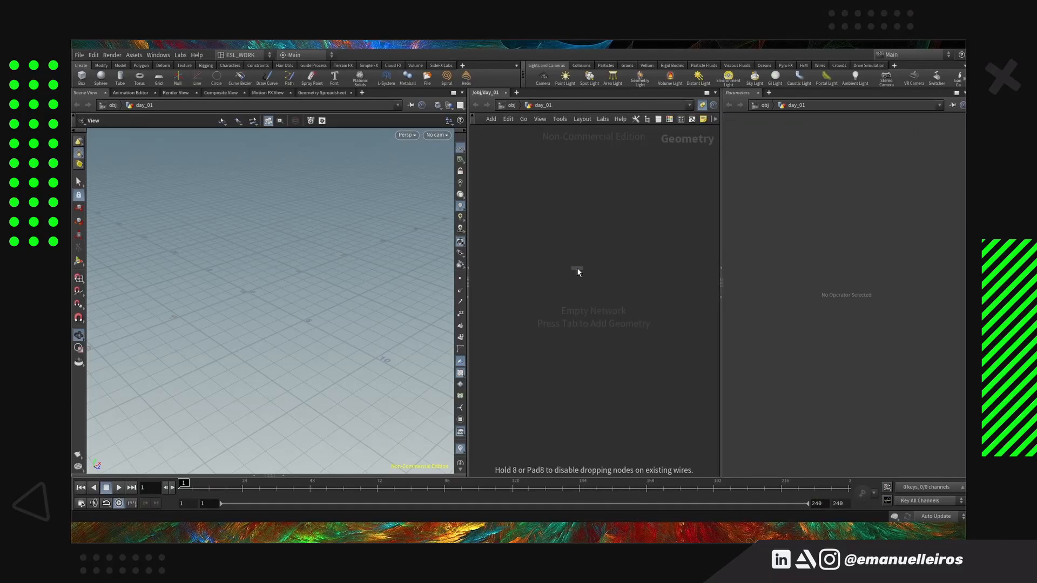
Add a Grid node and an Attribute Wrangle node to the day_01 network, placing the wrangle below the existing add node and the grid
{"action": "key", "text": "Tab"}
{"action": "type", "text": "grid"}
{"action": "key", "text": "Return"}
{"action": "left_click", "coordinate": [661, 262]}
{"action": "key", "text": "Tab"}
{"action": "type", "text": "attribtrans"}
{"action": "key", "text": "Return"}
{"action": "left_click", "coordinate": [559, 324]}
Wire the add node into the wrangle's first input and the grid into its second, and align both source nodes above it
{"action": "left_click_drag", "start_coordinate": [519, 253], "coordinate": [548, 315]}
{"action": "left_click_drag", "start_coordinate": [641, 262], "coordinate": [555, 315]}
{"action": "left_click_drag", "start_coordinate": [518, 246], "coordinate": [523, 272]}
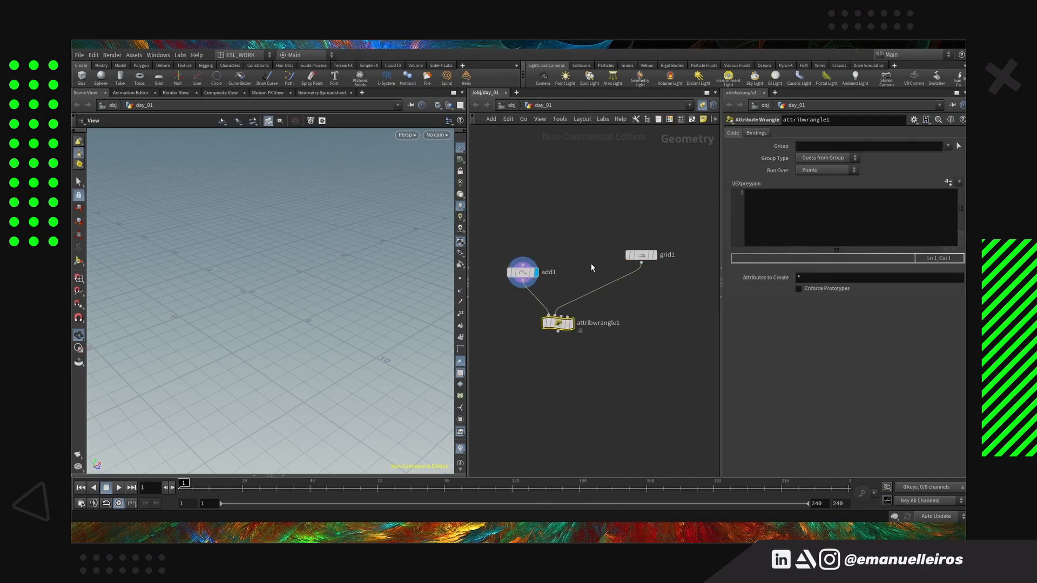
{"action": "left_click_drag", "start_coordinate": [641, 255], "coordinate": [630, 273]}
Start the wrangle's VEX code with int pts[] = nearpoints(1,@P,ch('d'),25); and display the wrangle's output
{"action": "left_click", "coordinate": [805, 216]}
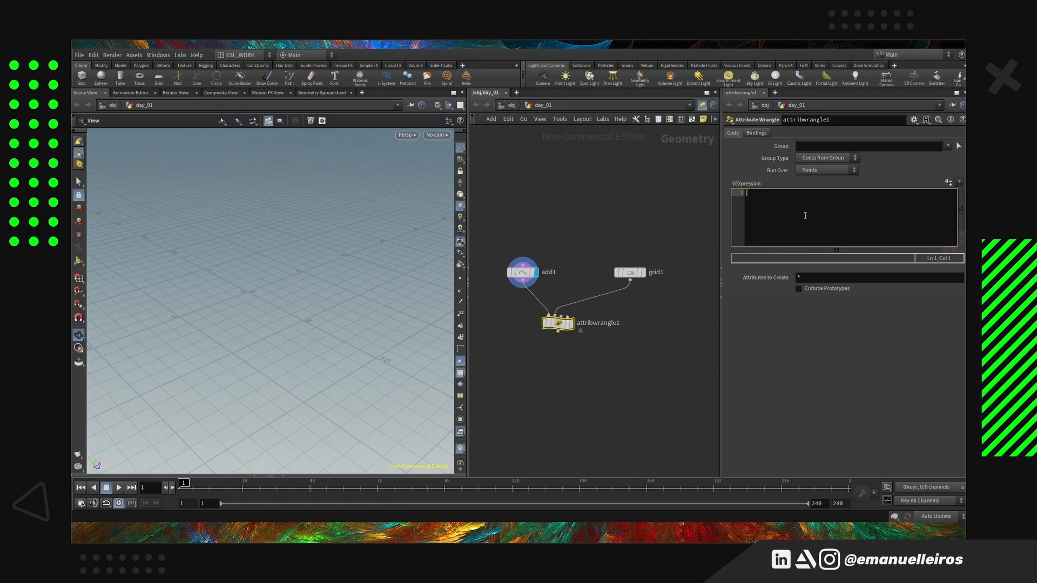
{"action": "type", "text": "int"}
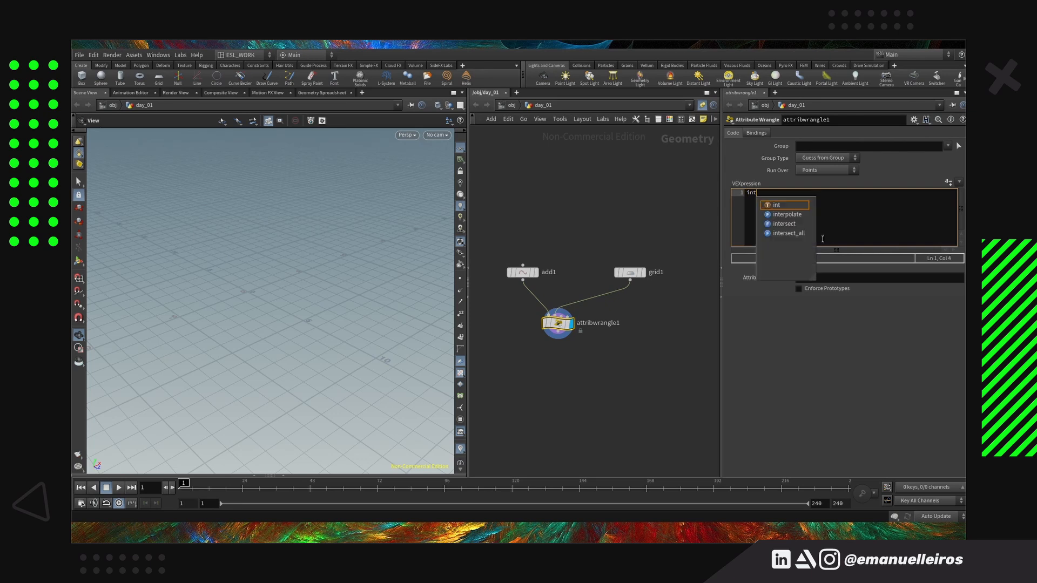
{"action": "type", "text": " pts[] = nearpoints"}
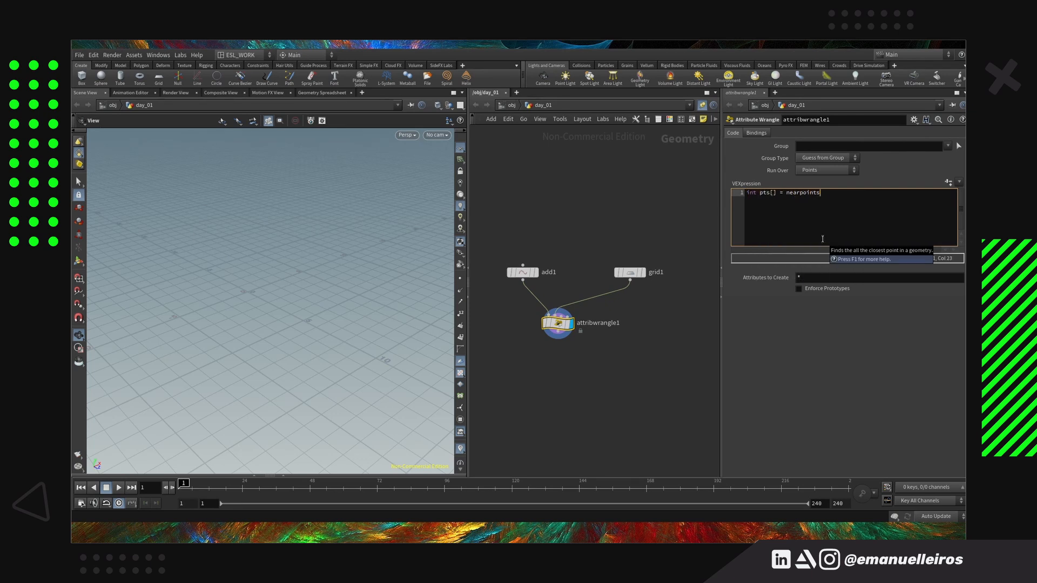
{"action": "type", "text": "()1,@P,ch(\""}
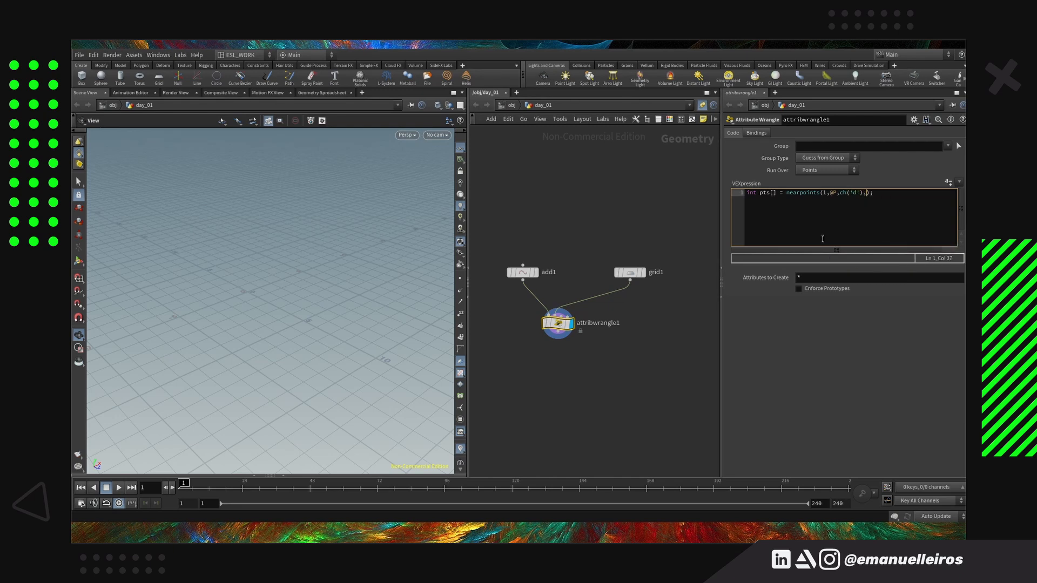
Declare the variables int pt and vector pos below the nearpoints line
{"action": "key", "text": "Return"}
{"action": "type", "text": "int pt;"}
{"action": "key", "text": "Return"}
{"action": "type", "text": "vector pos;"}
{"action": "key", "text": "Return"}
{"action": "key", "text": "Return"}
Add an empty foreach(pt;pts) loop with opening and closing braces
{"action": "type", "text": "fore"}
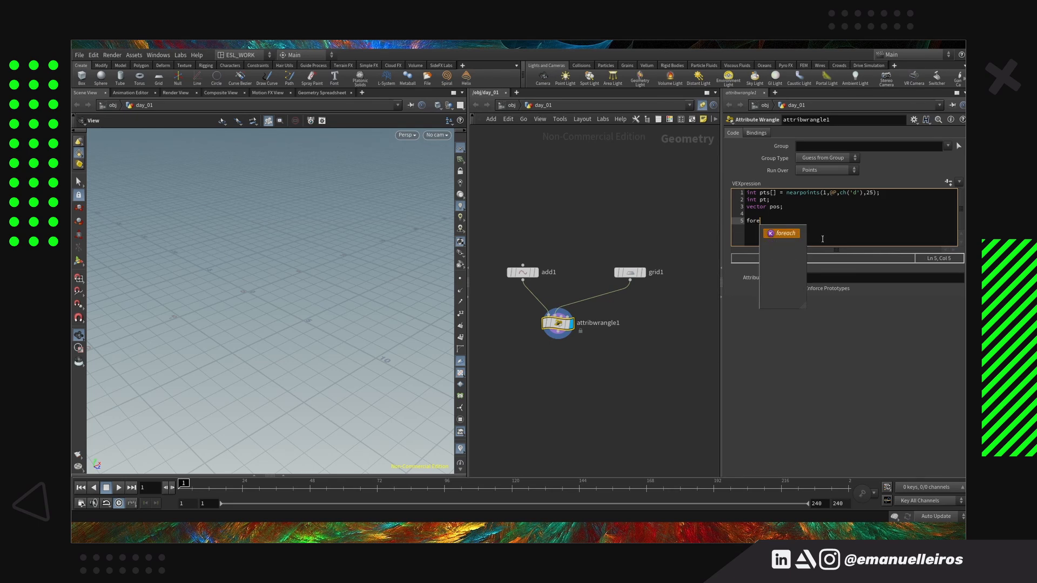
{"action": "type", "text": "ach()pt;pts){"}
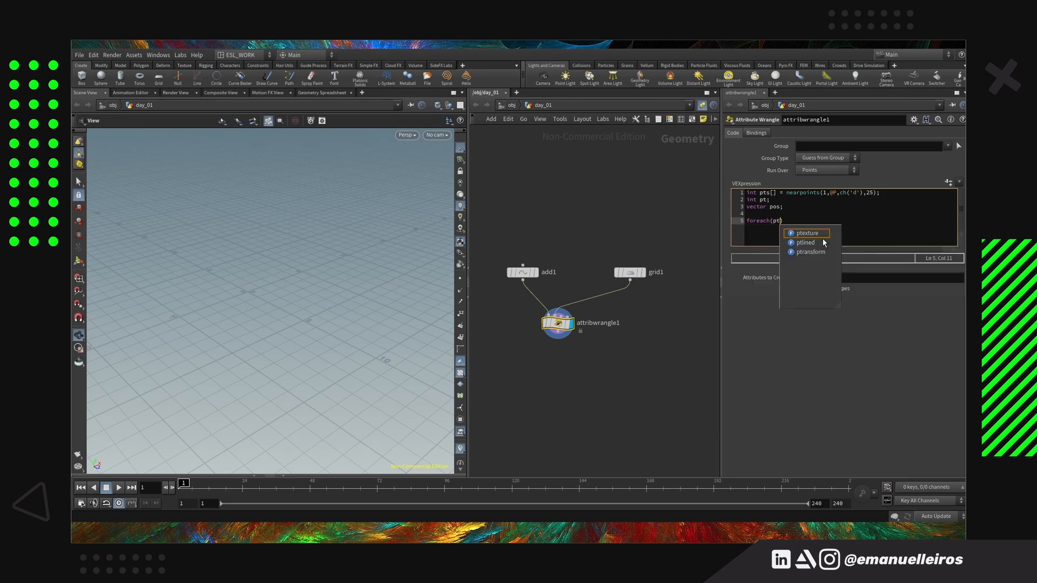
{"action": "key", "text": "Return"}
{"action": "key", "text": "Return"}
{"action": "type", "text": "}"}
{"action": "key", "text": "Up"}
Fill the loop body with pos = point(1,'P',pt); and addpoint(0,pos); and apply the code
{"action": "type", "text": "pos = poin"}
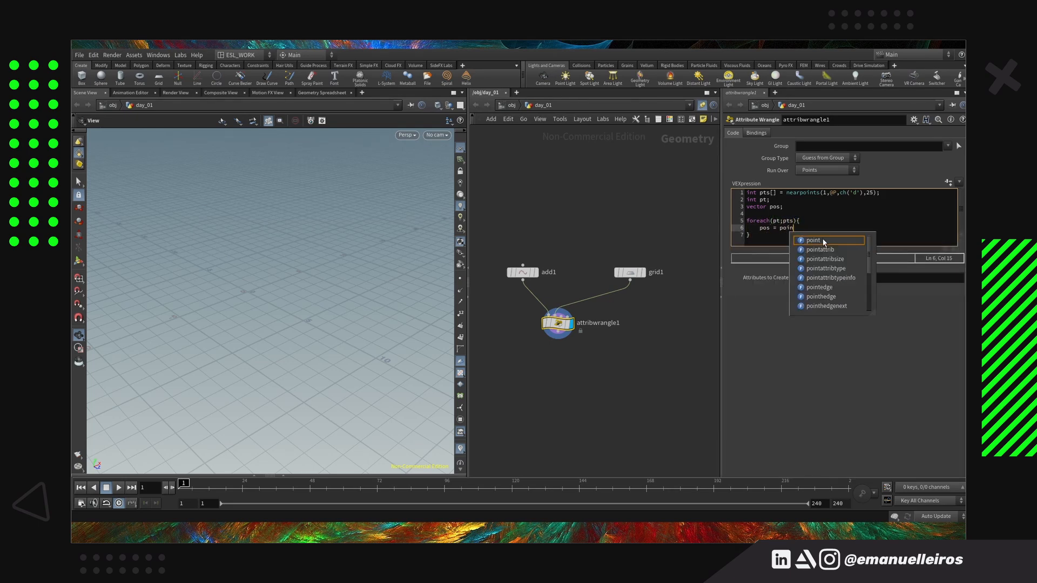
{"action": "type", "text": "t(1,'P',"}
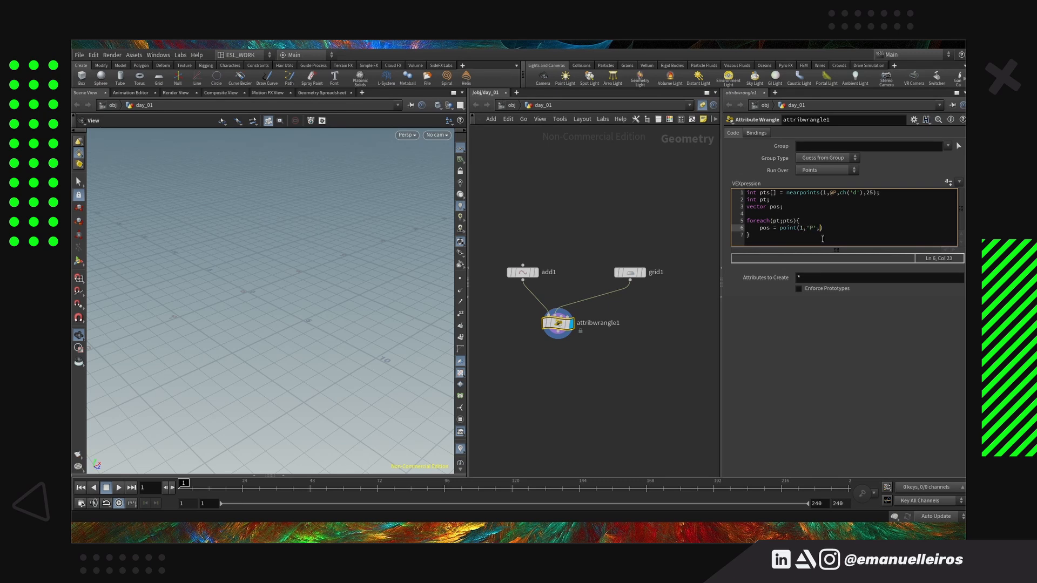
{"action": "type", "text": "pt);"}
{"action": "key", "text": "Return"}
{"action": "type", "text": "addpoint()0,pos);"}
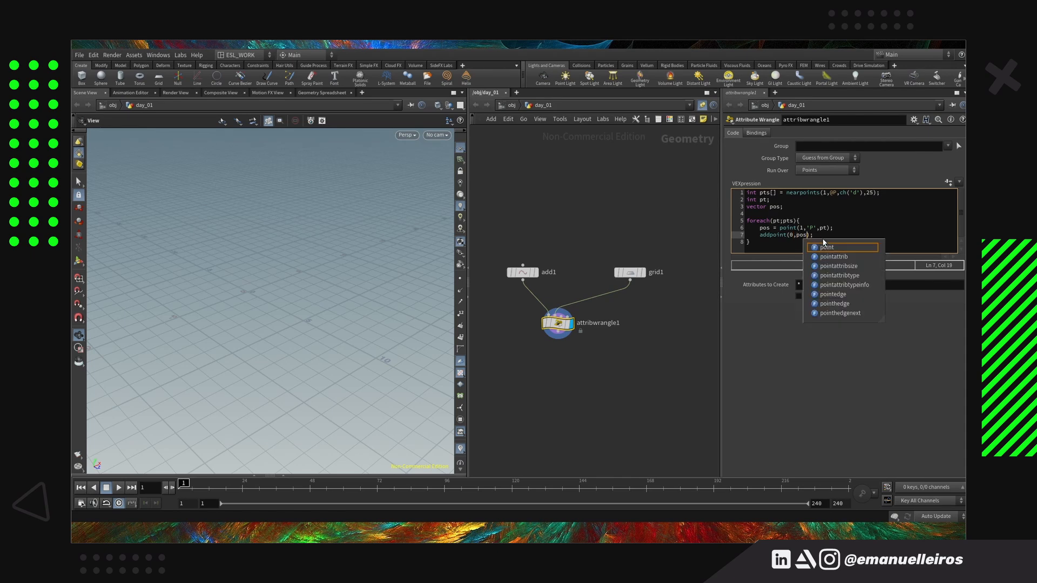
{"action": "left_click", "coordinate": [800, 209]}
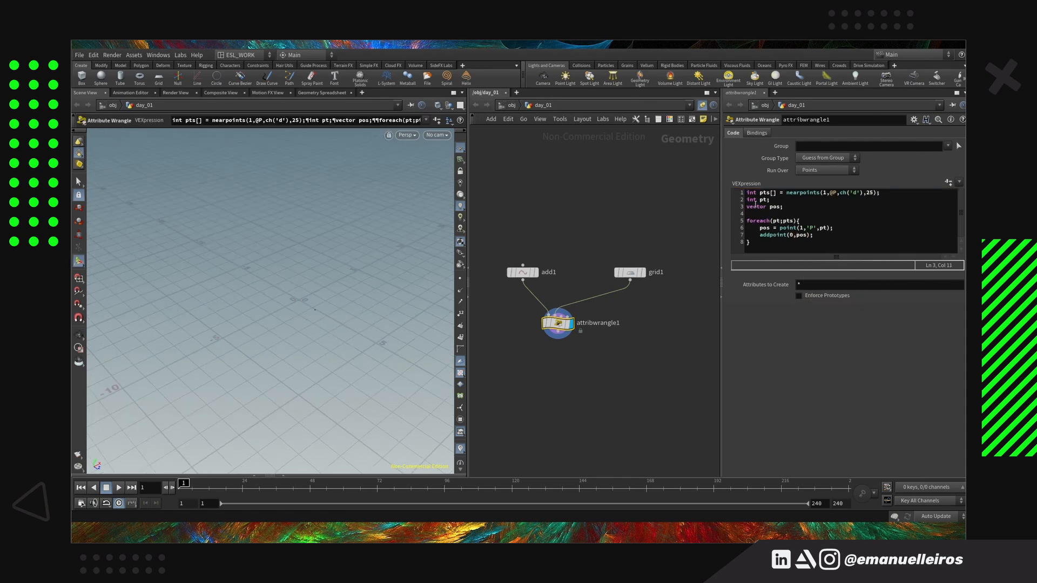
Create the spare parameter for channel d on the wrangle and raise D to 1.9
{"action": "left_click", "coordinate": [950, 182]}
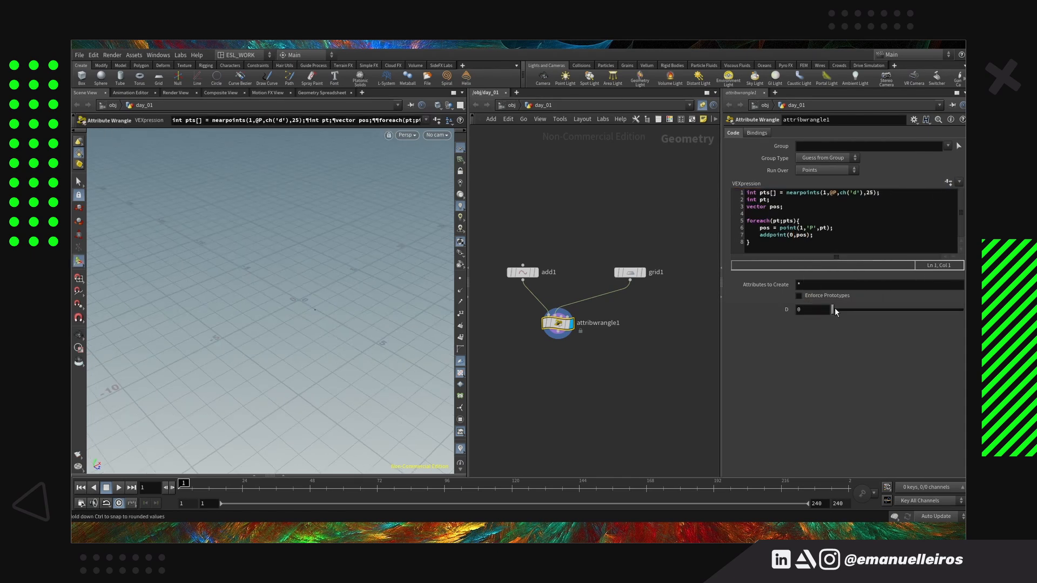
{"action": "middle_click", "coordinate": [801, 312]}
{"action": "middle_click_drag", "start_coordinate": [839, 316], "coordinate": [848, 316]}
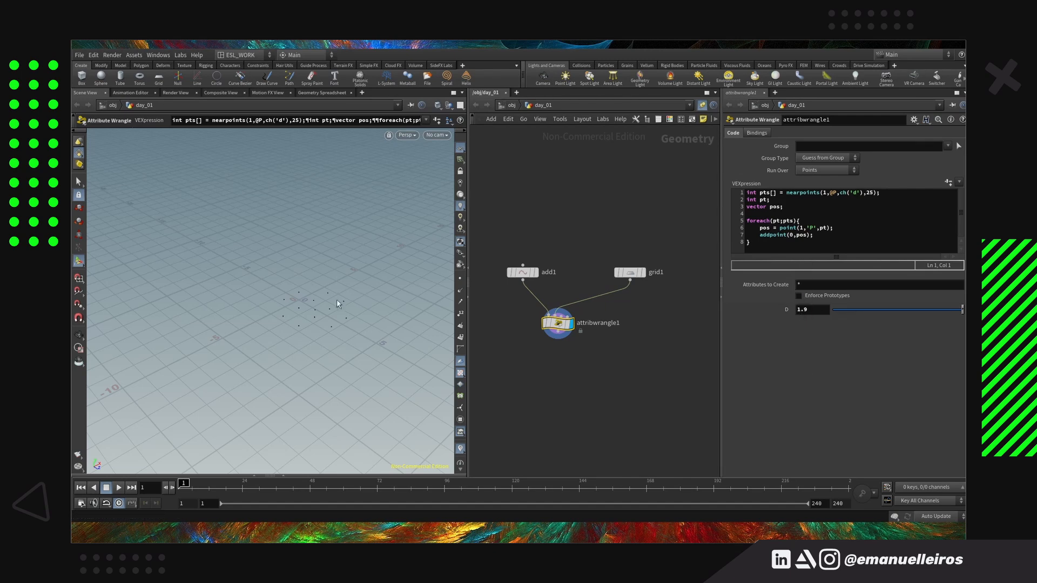
Move the add node's point across the grid in the viewport to test the nearpoints lookup
{"action": "left_click", "coordinate": [522, 273]}
{"action": "left_click_drag", "start_coordinate": [350, 319], "coordinate": [340, 314]}
{"action": "left_click_drag", "start_coordinate": [336, 294], "coordinate": [314, 279]}
Set the wrangle's D parameter to 2
{"action": "left_click", "coordinate": [558, 323]}
{"action": "left_click", "coordinate": [920, 218]}
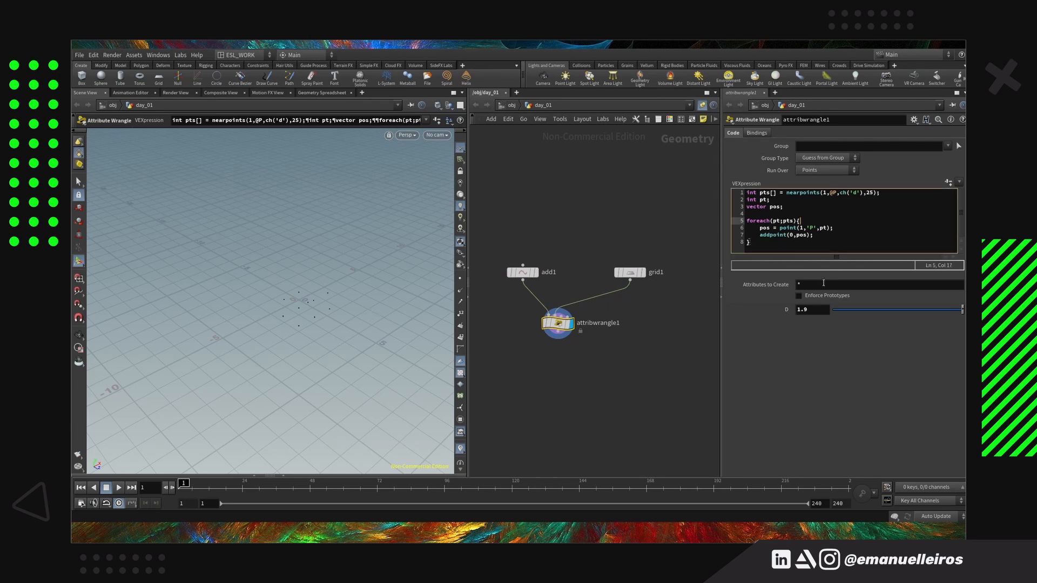
{"action": "left_click", "coordinate": [821, 309]}
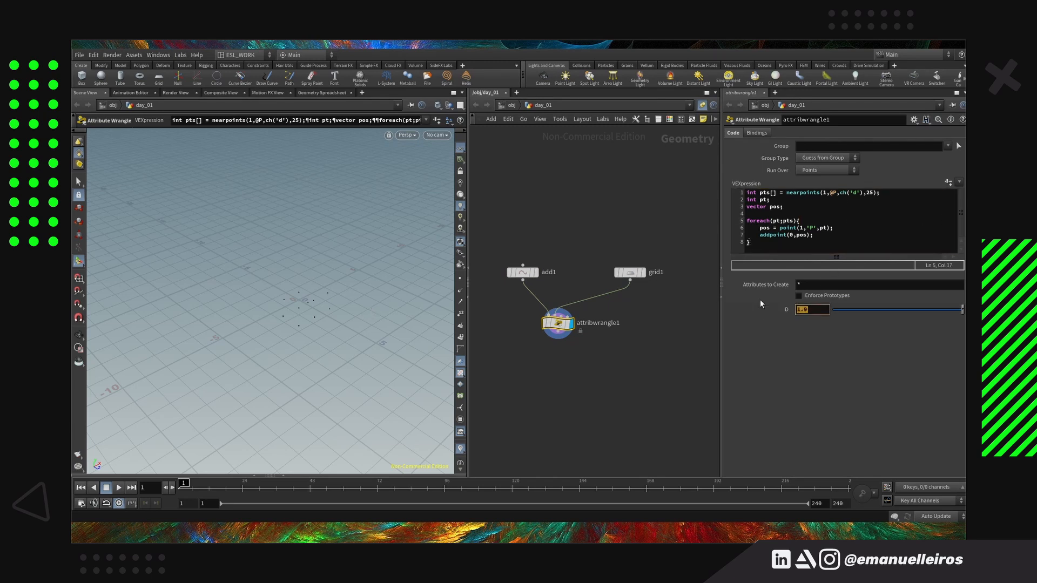
{"action": "key", "text": "Return"}
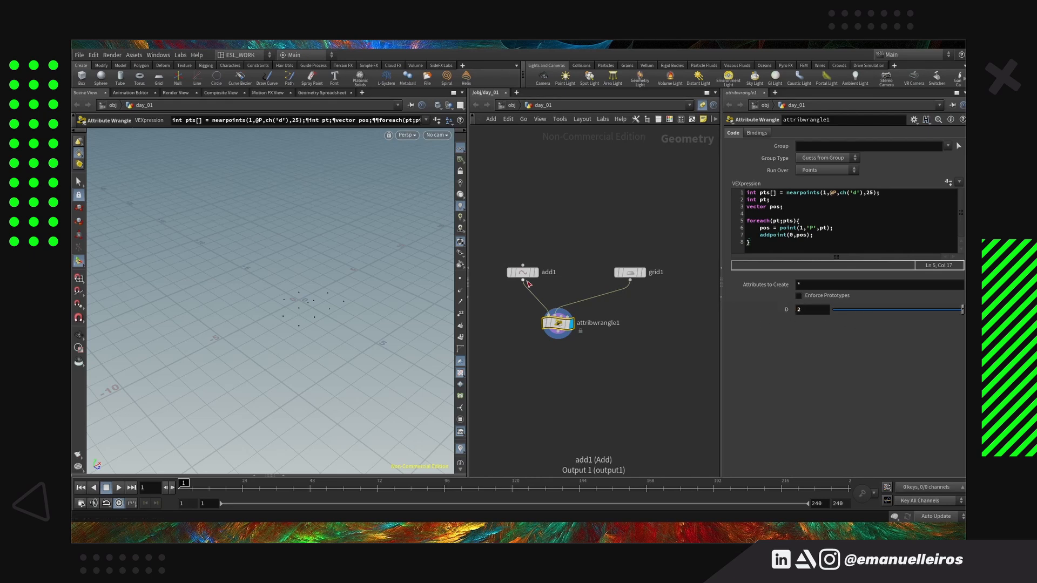
Move the add node's point in the viewport to about X -3.3, Y 0, Z -1.6
{"action": "left_click", "coordinate": [532, 271]}
{"action": "left_click_drag", "start_coordinate": [361, 306], "coordinate": [328, 300]}
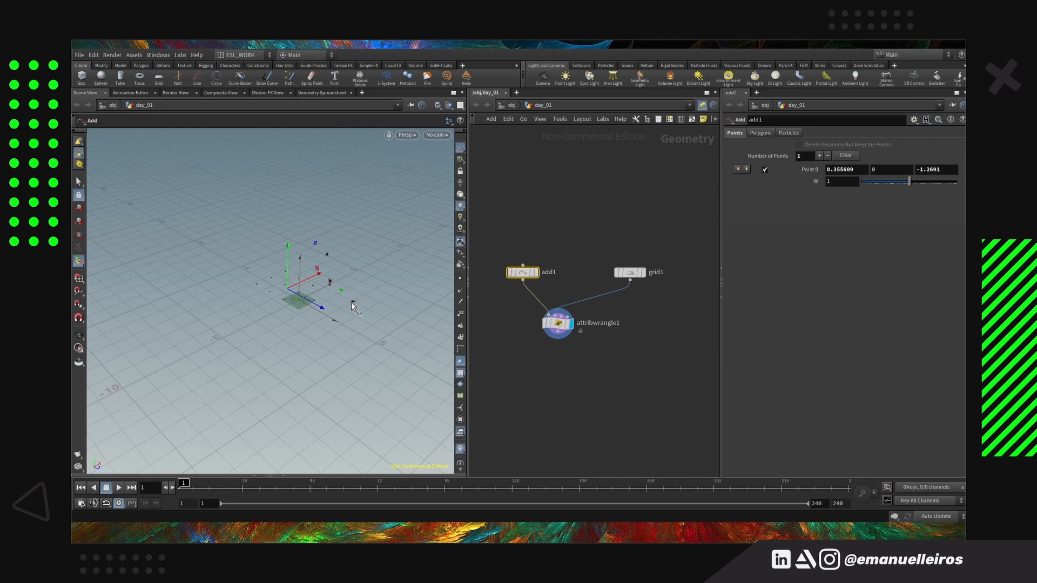
{"action": "left_click_drag", "start_coordinate": [356, 308], "coordinate": [289, 314]}
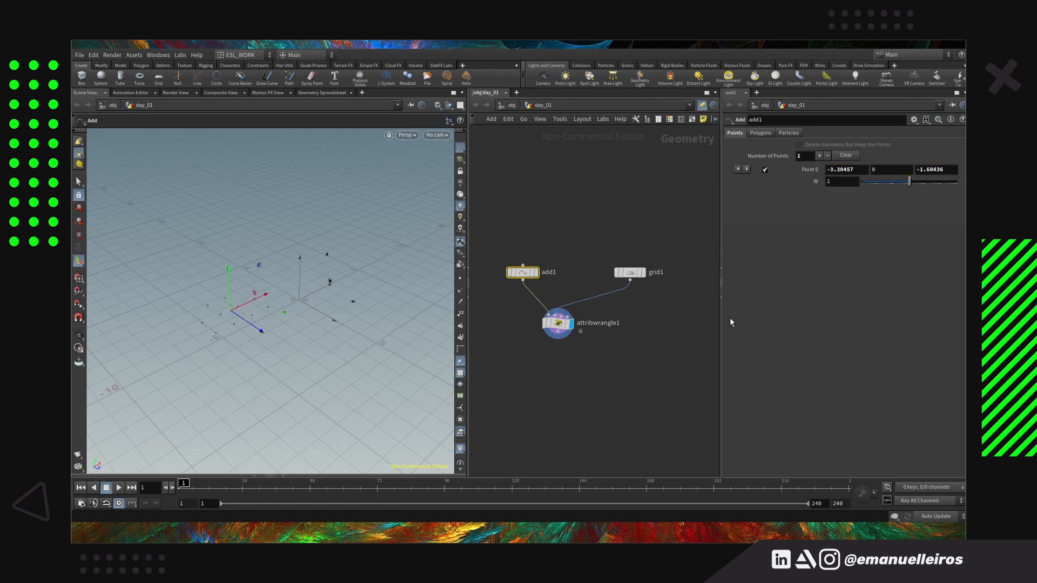
Switch to the CGWiki page and examine the pcfind version of the code and the note on how it differs from nearpoints
{"action": "left_click", "coordinate": [386, 228]}
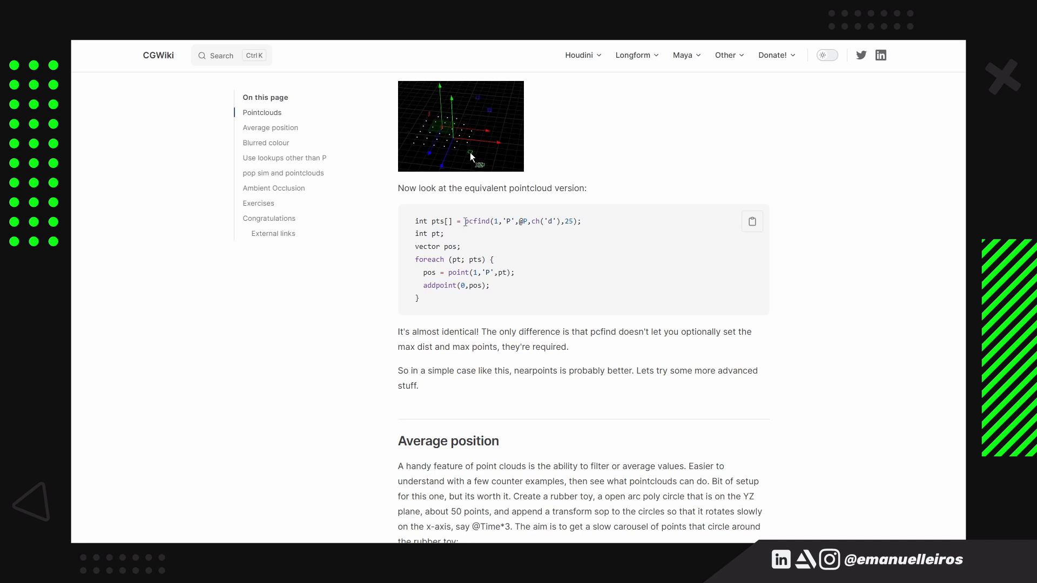
{"action": "double_click", "coordinate": [477, 222]}
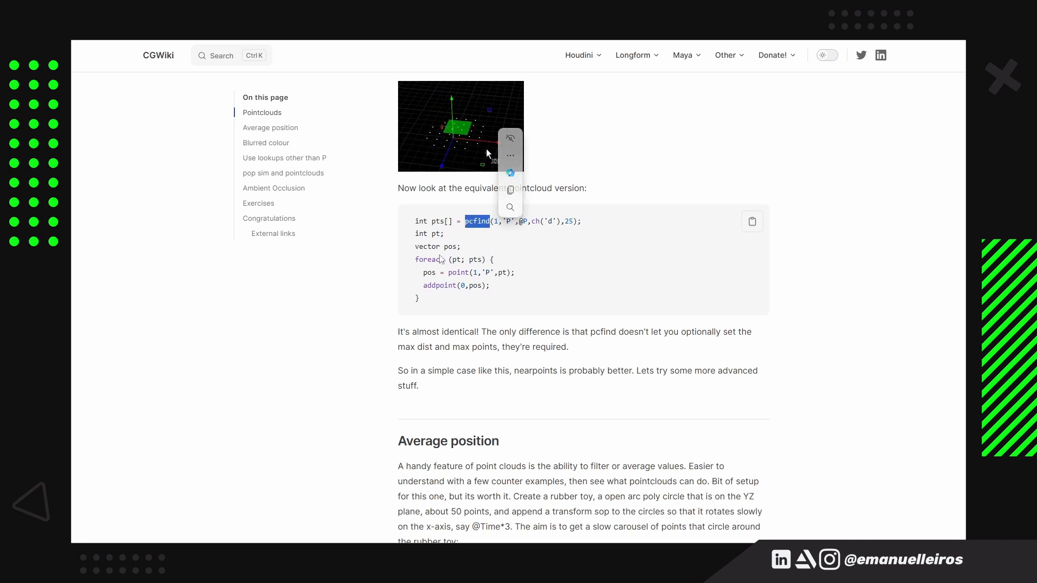
{"action": "left_click", "coordinate": [380, 295]}
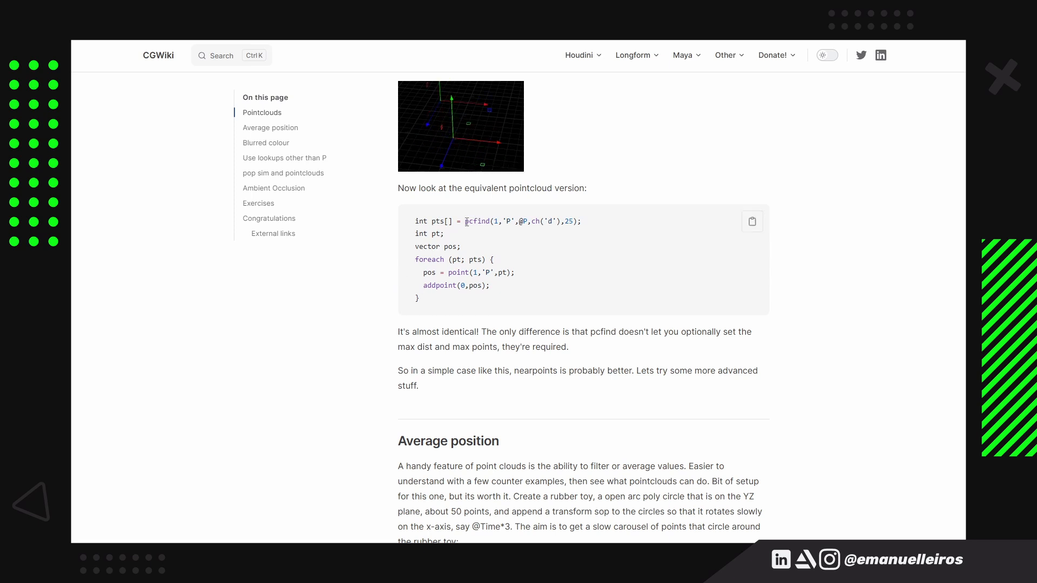
{"action": "left_click_drag", "start_coordinate": [466, 223], "coordinate": [475, 220]}
{"action": "left_click", "coordinate": [444, 212]}
{"action": "left_click_drag", "start_coordinate": [415, 221], "coordinate": [607, 296]}
{"action": "left_click", "coordinate": [332, 331]}
{"action": "left_click_drag", "start_coordinate": [399, 331], "coordinate": [568, 333]}
{"action": "left_click", "coordinate": [615, 354]}
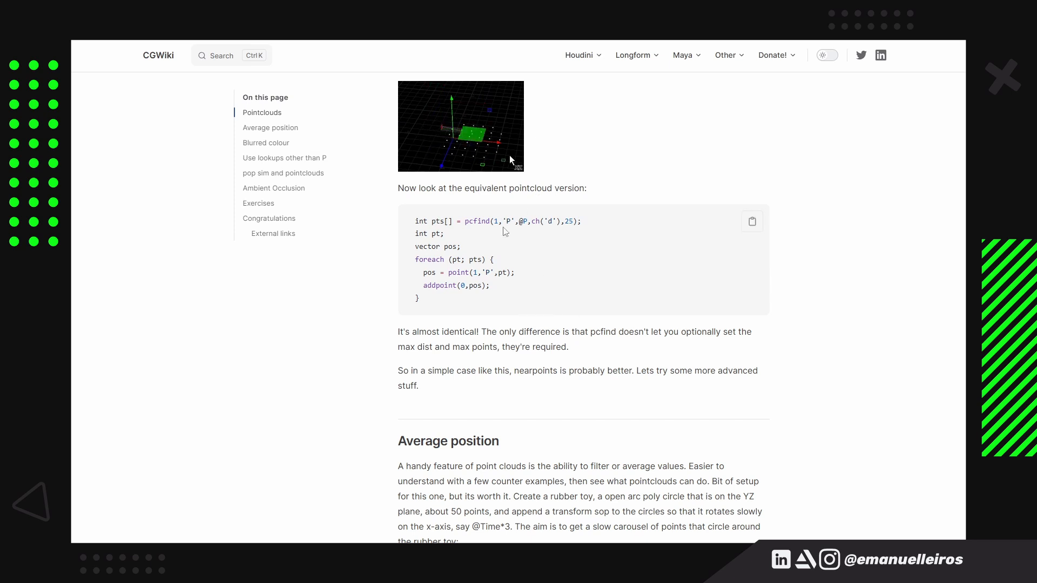
Examine the pcfind arguments 'P', @P, ch('d') and 25 in the CGWiki example
{"action": "left_click_drag", "start_coordinate": [503, 223], "coordinate": [516, 223]}
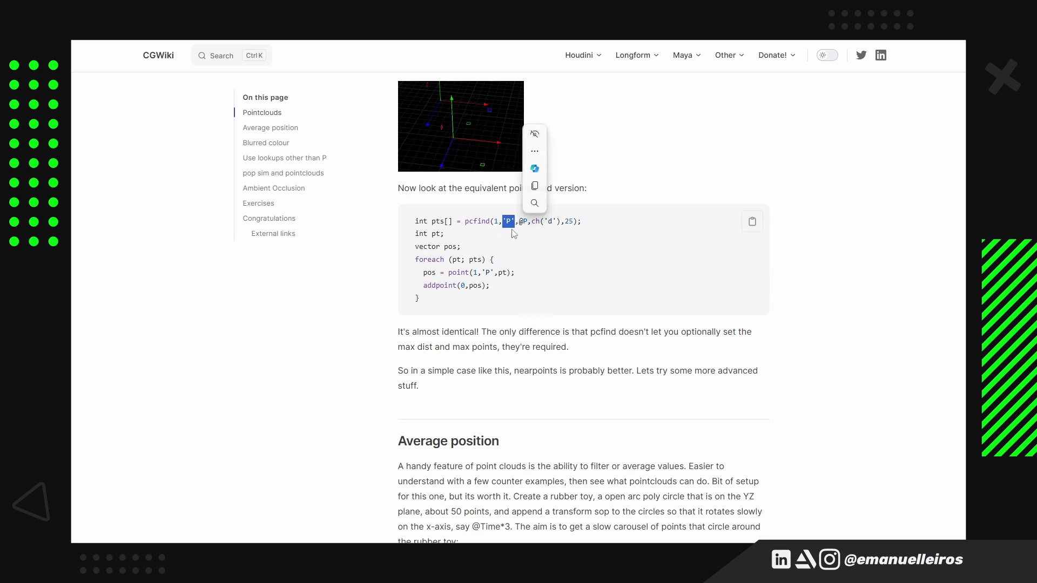
{"action": "left_click", "coordinate": [518, 226]}
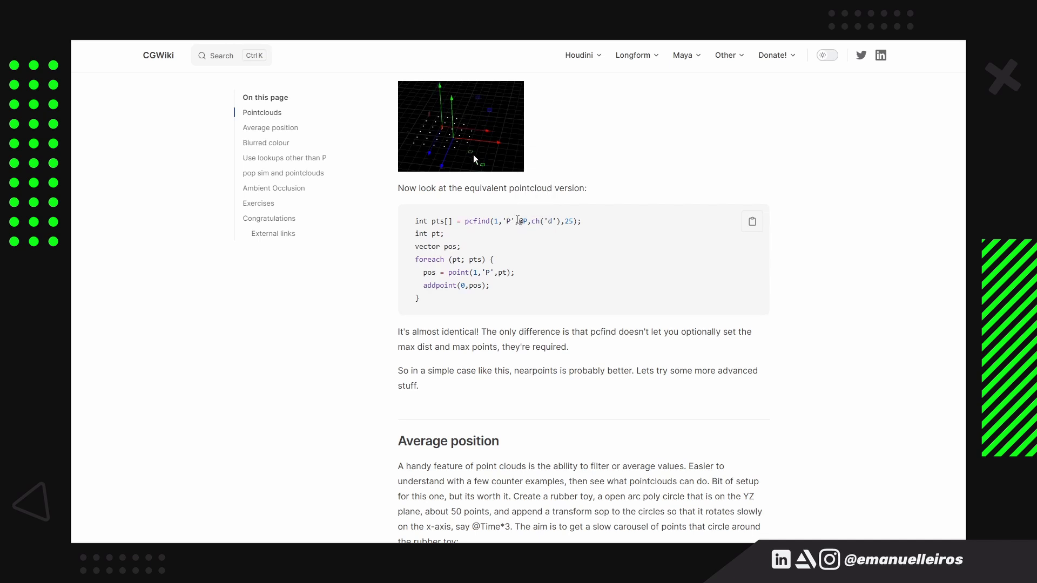
{"action": "left_click_drag", "start_coordinate": [515, 222], "coordinate": [528, 221]}
{"action": "left_click", "coordinate": [534, 222]}
{"action": "double_click", "coordinate": [567, 220]}
{"action": "double_click", "coordinate": [549, 222]}
{"action": "left_click", "coordinate": [556, 247]}
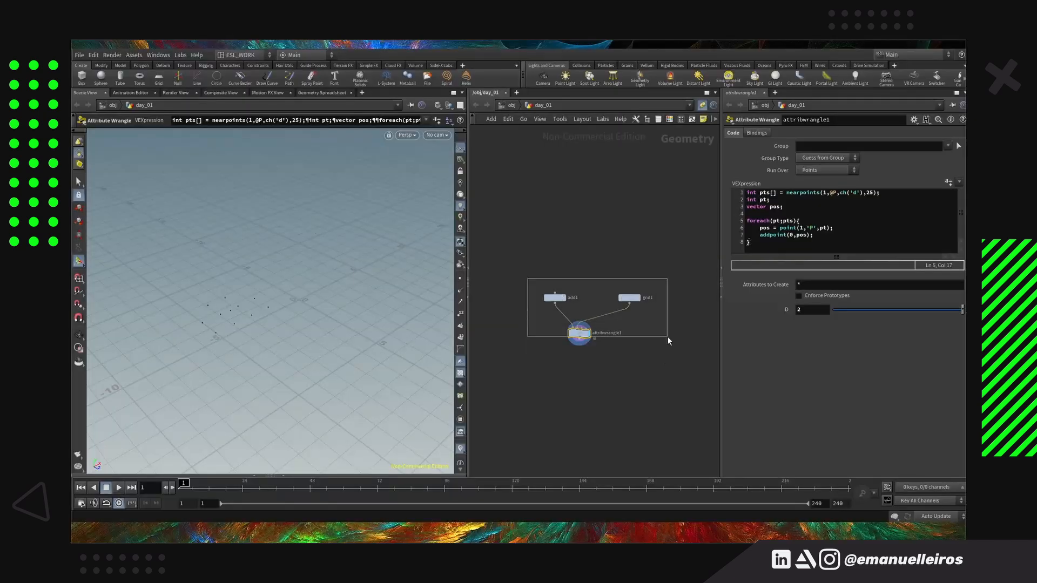
Back in Houdini, rename the wrangle exemplo_01, duplicate it with its add and grid nodes, and name the copied wrangle exemplo_02
{"action": "left_click_drag", "start_coordinate": [669, 343], "coordinate": [670, 344]}
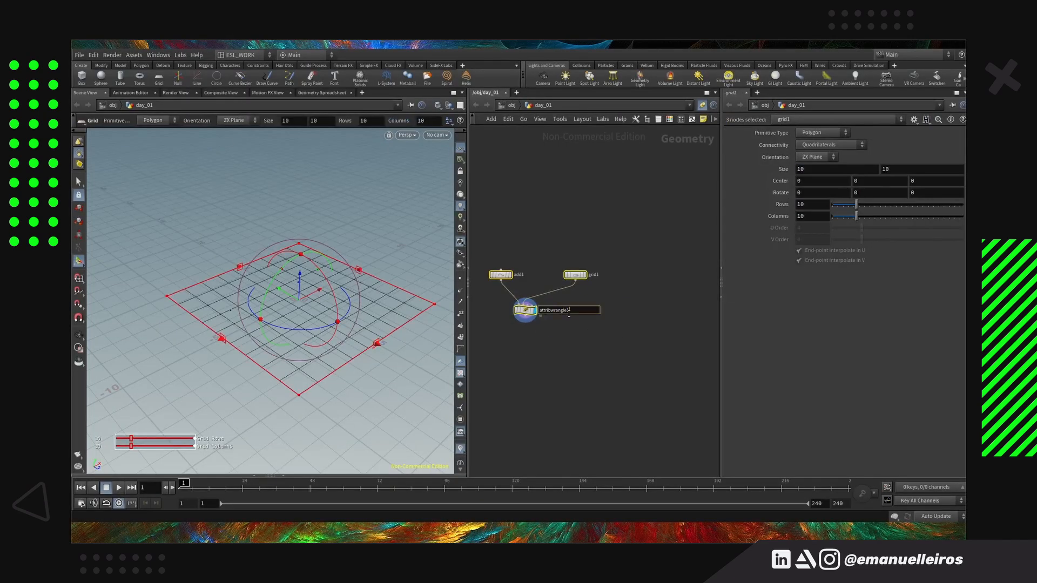
{"action": "left_click_drag", "start_coordinate": [526, 312], "coordinate": [644, 313], "text": "alt"}
{"action": "middle_click_drag", "start_coordinate": [644, 313], "coordinate": [590, 312]}
{"action": "left_click", "coordinate": [588, 310]}
Replace the nearpoints call in exemplo_02 with pcfind(1,'P',@P,ch('d'),25) and apply the code
{"action": "left_click_drag", "start_coordinate": [877, 193], "coordinate": [786, 193]}
{"action": "type", "text": "pcfind(1"}
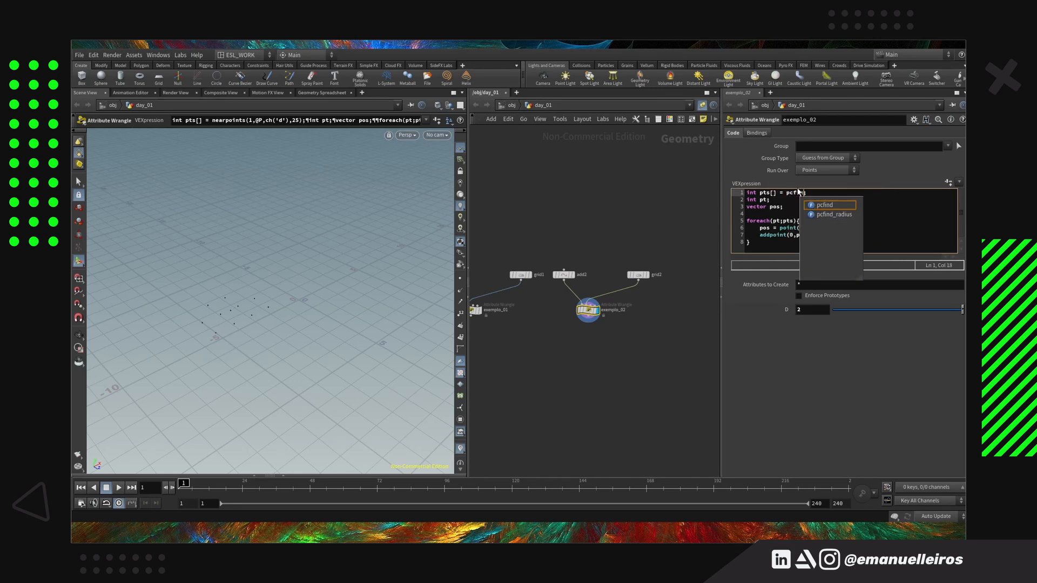
{"action": "key", "text": "Return"}
{"action": "key", "text": "BackSpace"}
{"action": "type", "text": ",'"}
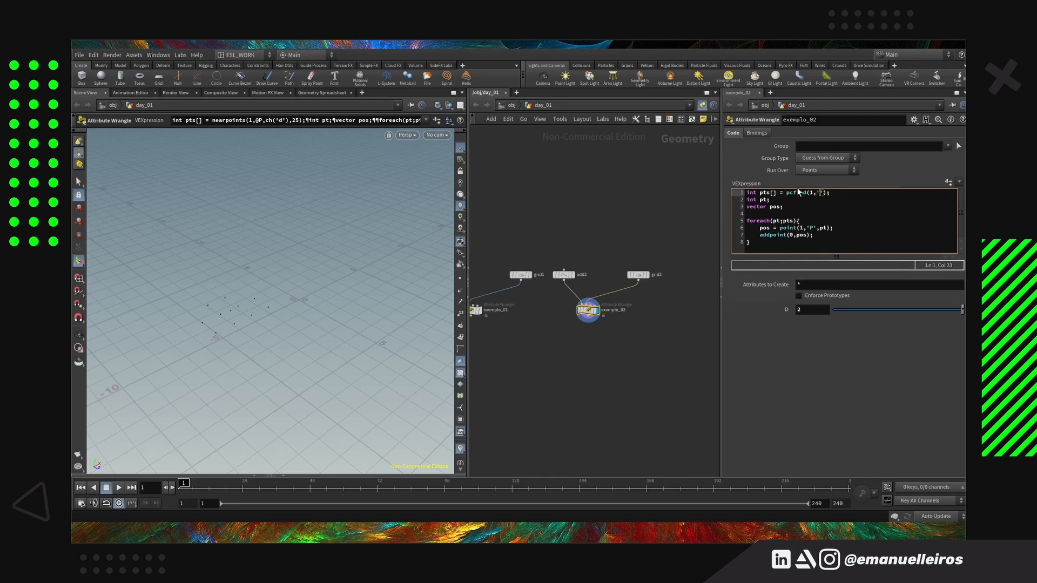
{"action": "type", "text": "P',@P,ch"}
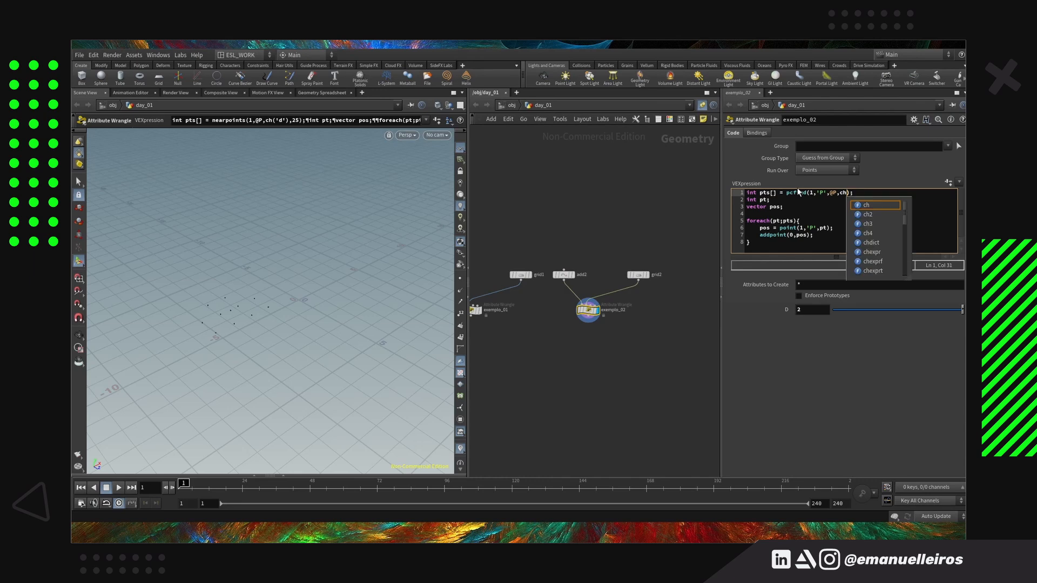
{"action": "key", "text": "ctrl+Return"}
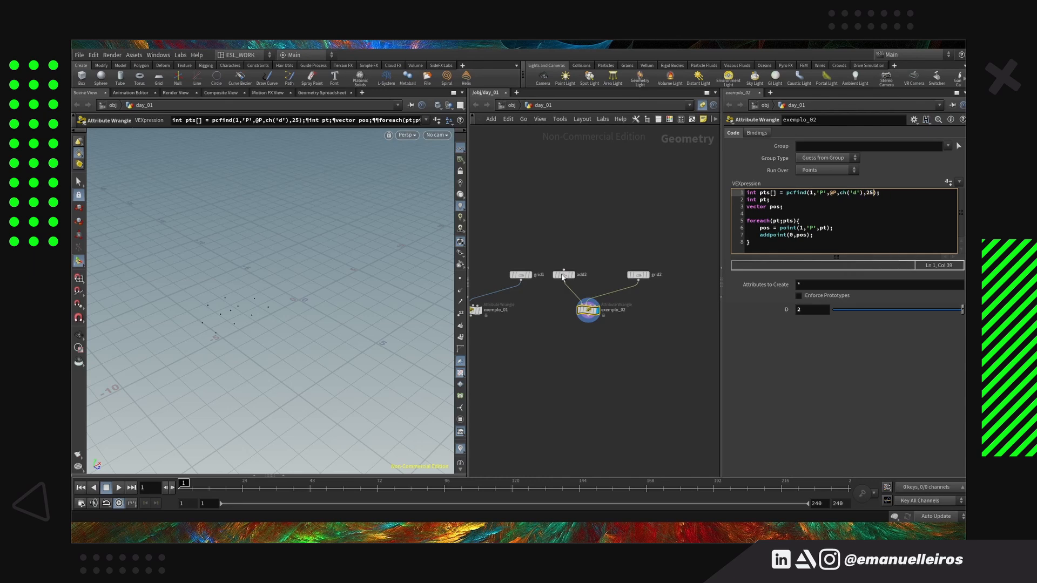
Move the duplicated add node's point to about X -1.33, Y 0, Z 0.62 and return to the exemplo_02 wrangle
{"action": "left_click", "coordinate": [562, 276]}
{"action": "left_click_drag", "start_coordinate": [279, 313], "coordinate": [343, 316]}
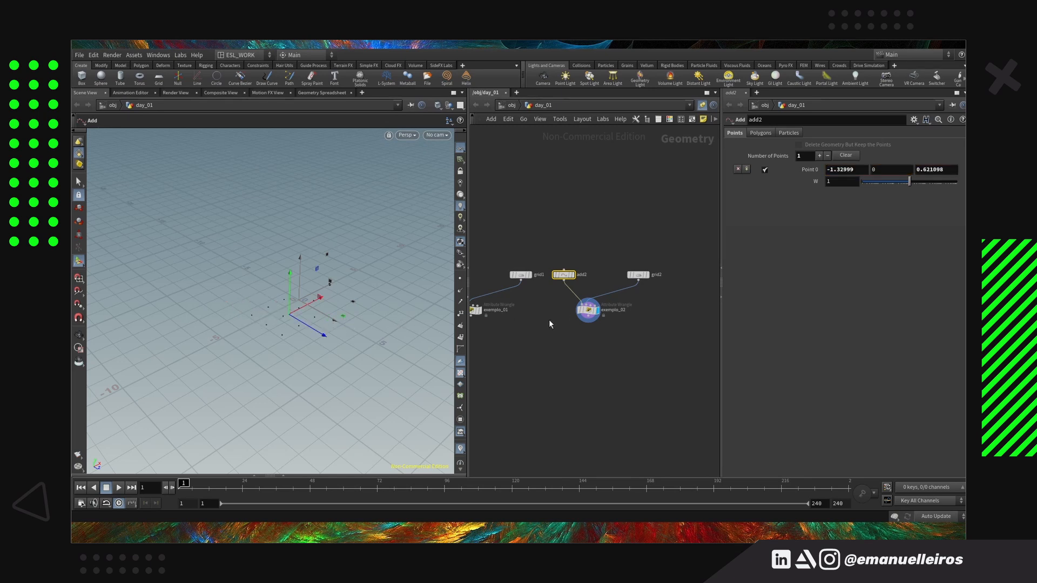
{"action": "left_click", "coordinate": [587, 310]}
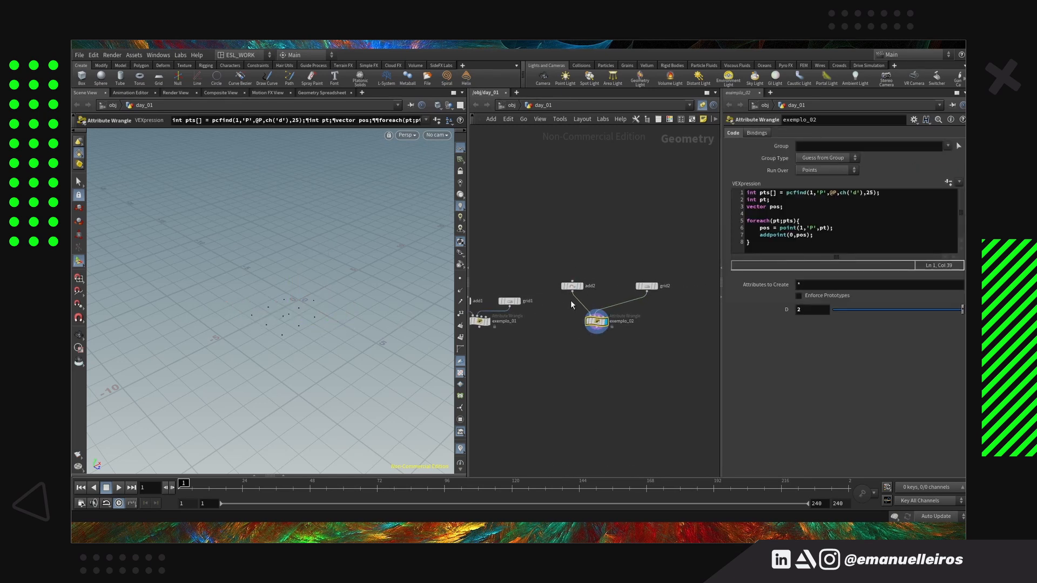
Rearrange the exemplo_02 network so its add and grid nodes sit close above the wrangle, beside the exemplo_01 group
{"action": "left_click_drag", "start_coordinate": [572, 286], "coordinate": [575, 301]}
{"action": "left_click_drag", "start_coordinate": [648, 288], "coordinate": [621, 304]}
{"action": "left_click_drag", "start_coordinate": [560, 284], "coordinate": [582, 329]}
Compare the nearpoints code in exemplo_01 with the pcfind code in exemplo_02
{"action": "left_click", "coordinate": [550, 335]}
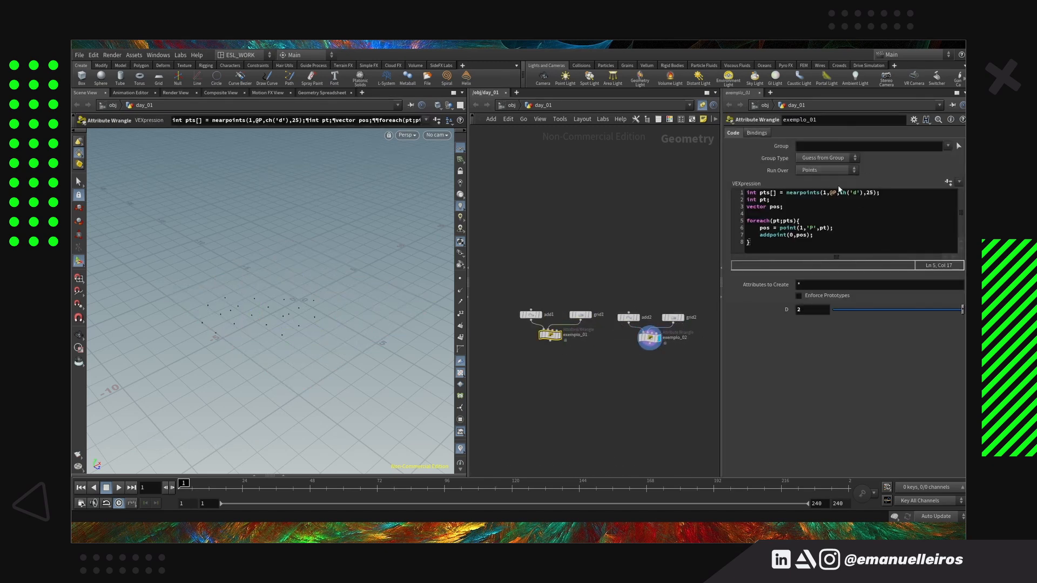
{"action": "left_click", "coordinate": [650, 337]}
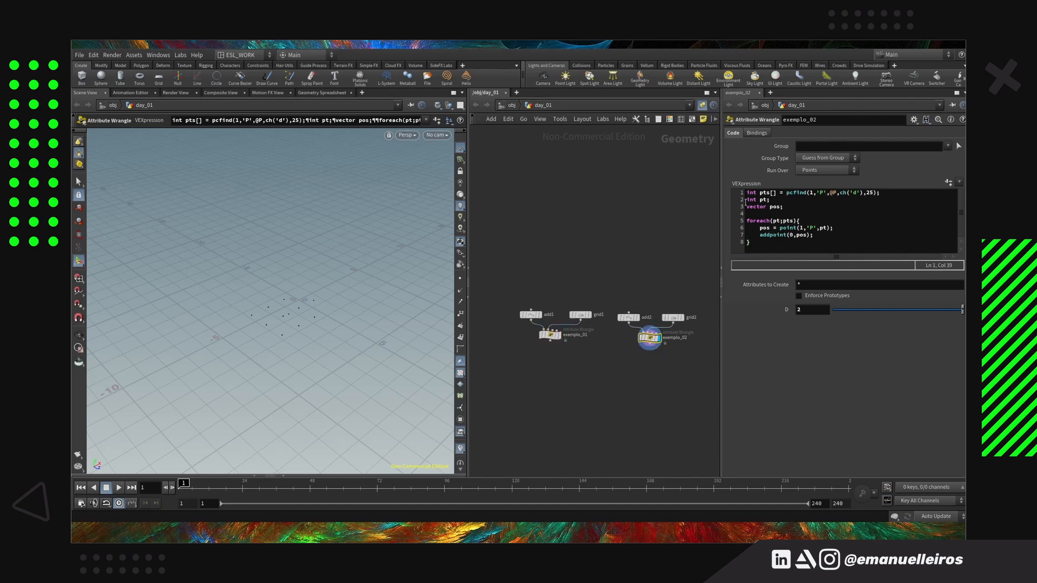
{"action": "middle_click_drag", "start_coordinate": [690, 402], "coordinate": [666, 400]}
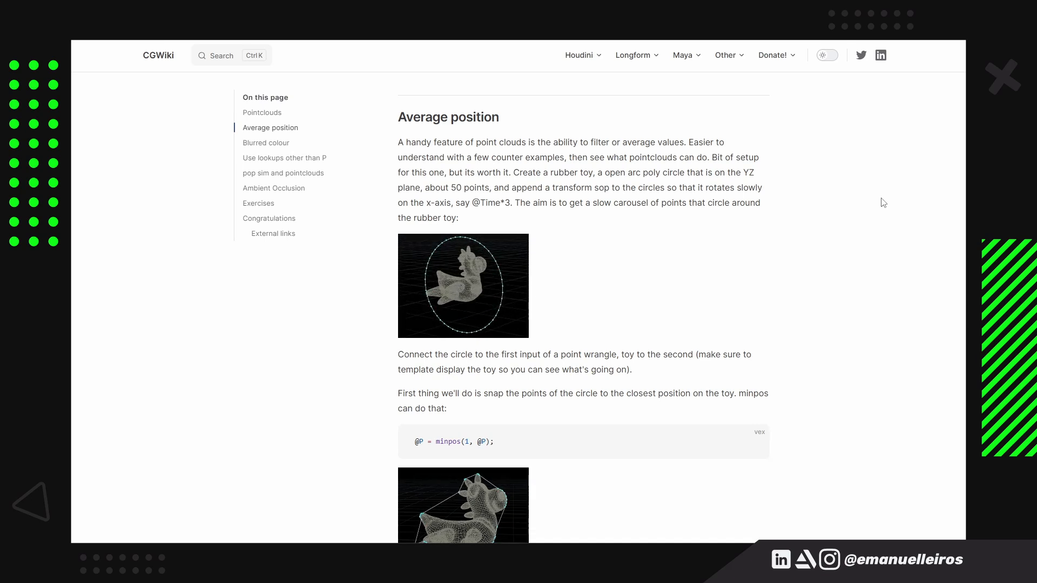
Switch to the CGWiki page and read the Average position section's rubber toy and rotating circle setup
{"action": "scroll", "coordinate": [880, 206], "scroll_direction": "down", "scroll_amount": 1}
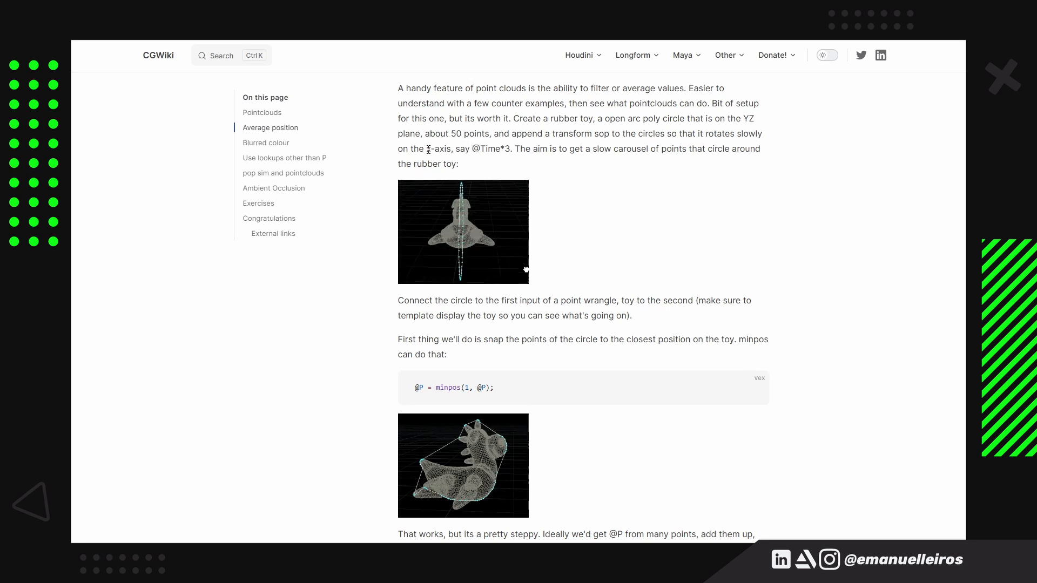
{"action": "left_click_drag", "start_coordinate": [511, 149], "coordinate": [472, 149]}
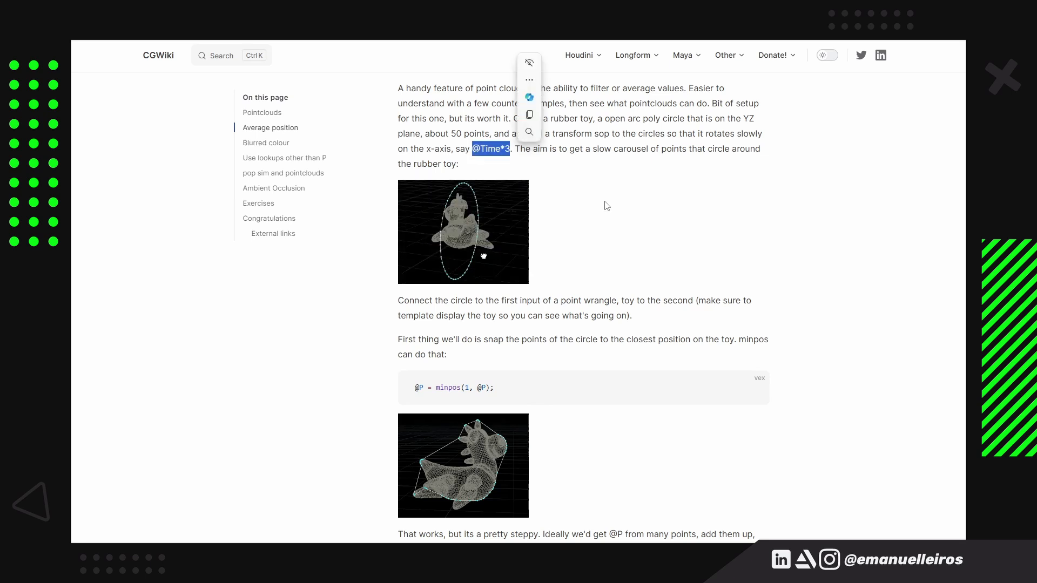
{"action": "left_click", "coordinate": [599, 206]}
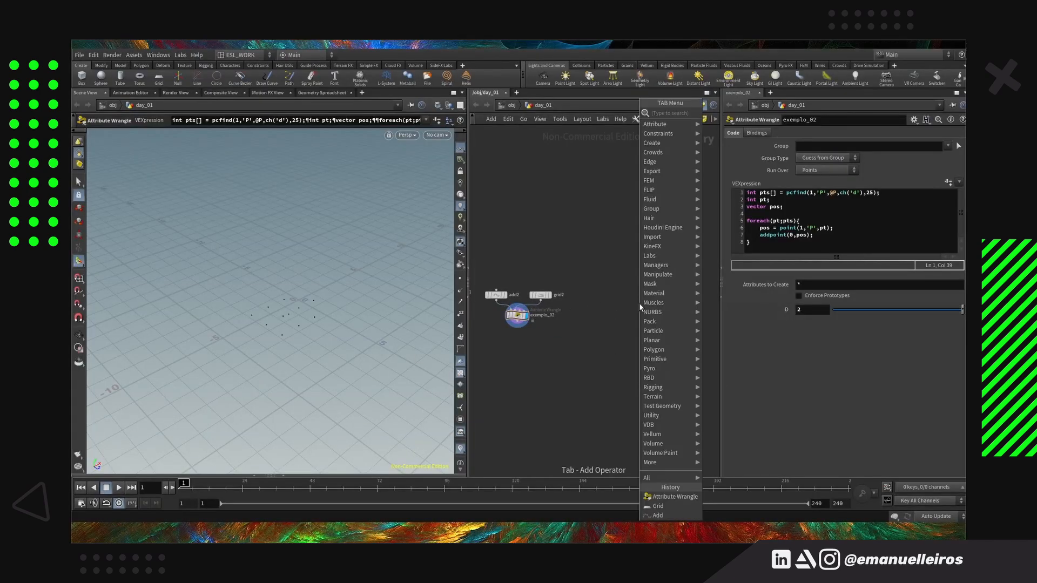
{"action": "left_click", "coordinate": [640, 303]}
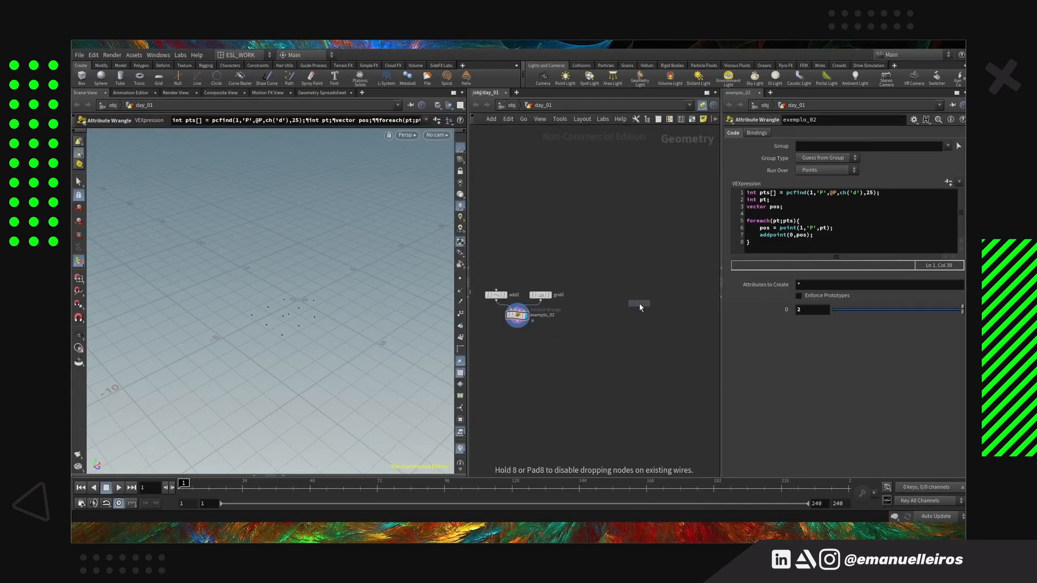
{"action": "left_click", "coordinate": [640, 303]}
Add a circle node next to the rubber toy and set its orientation to YZ Plane
{"action": "key", "text": "Tab"}
{"action": "type", "text": "circle"}
{"action": "key", "text": "Return"}
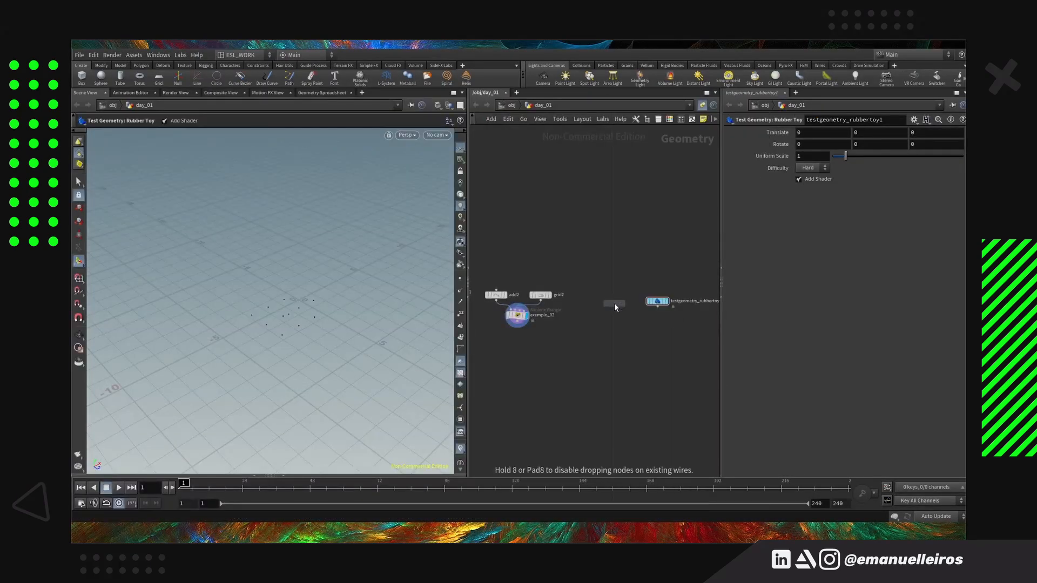
{"action": "left_click", "coordinate": [614, 303]}
{"action": "left_click", "coordinate": [818, 145]}
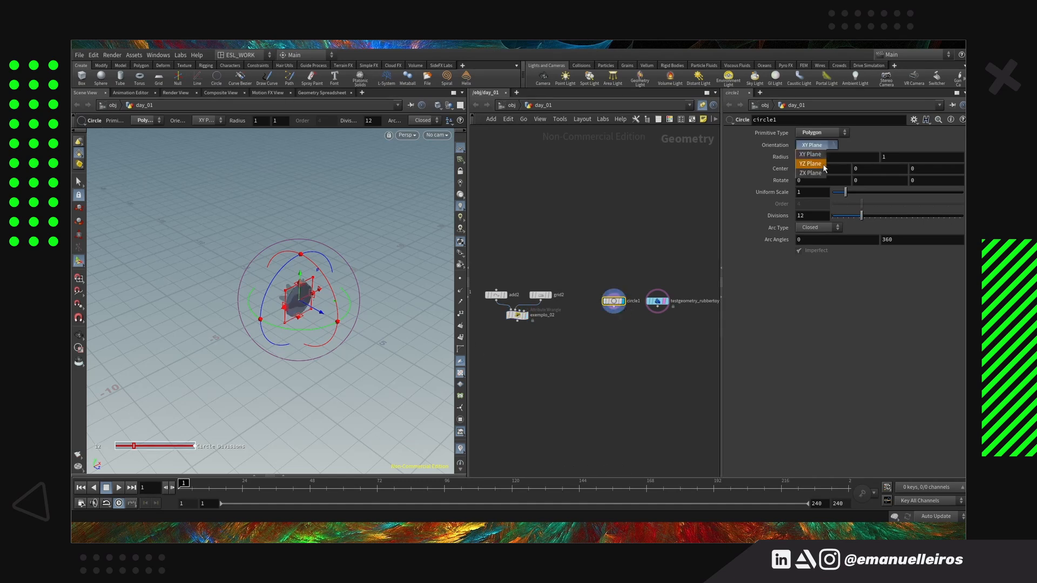
{"action": "left_click", "coordinate": [813, 157]}
Set the circle's divisions to 50 and its arc type to Open Arc
{"action": "double_click", "coordinate": [812, 216]}
{"action": "type", "text": "5"}
{"action": "key", "text": "Return"}
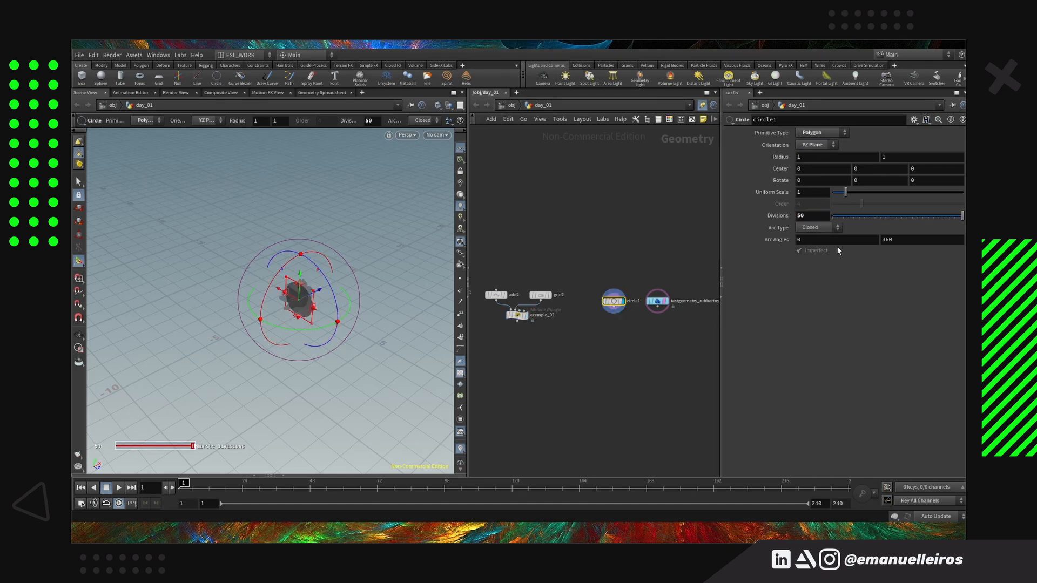
{"action": "left_click", "coordinate": [818, 227]}
{"action": "left_click", "coordinate": [816, 239]}
Try a uniform scale of 2 on the circle around the toy, and settle on 1.5
{"action": "scroll", "coordinate": [287, 314], "scroll_direction": "up", "scroll_amount": 5}
{"action": "left_click_drag", "start_coordinate": [287, 312], "coordinate": [246, 281]}
{"action": "double_click", "coordinate": [810, 193]}
{"action": "type", "text": "2"}
{"action": "key", "text": "Return"}
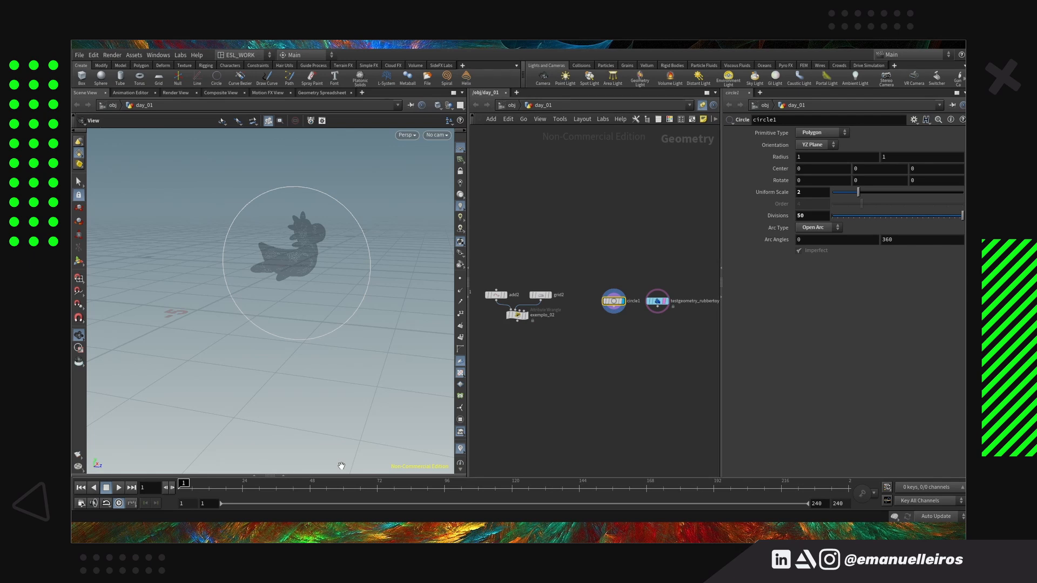
{"action": "left_click_drag", "start_coordinate": [806, 193], "coordinate": [736, 186]}
{"action": "type", "text": "1.5"}
{"action": "key", "text": "Return"}
Turn on point display in the viewport to show the circle's points
{"action": "left_click_drag", "start_coordinate": [324, 305], "coordinate": [265, 310]}
{"action": "left_click", "coordinate": [461, 278]}
{"action": "left_click_drag", "start_coordinate": [322, 373], "coordinate": [311, 372]}
Append a transform node below circle1
{"action": "scroll", "coordinate": [626, 332], "scroll_direction": "up", "scroll_amount": 3}
{"action": "middle_click_drag", "start_coordinate": [626, 332], "coordinate": [587, 313]}
{"action": "right_click", "coordinate": [573, 283]}
{"action": "type", "text": "trans"}
{"action": "key", "text": "Return"}
{"action": "left_click", "coordinate": [572, 304]}
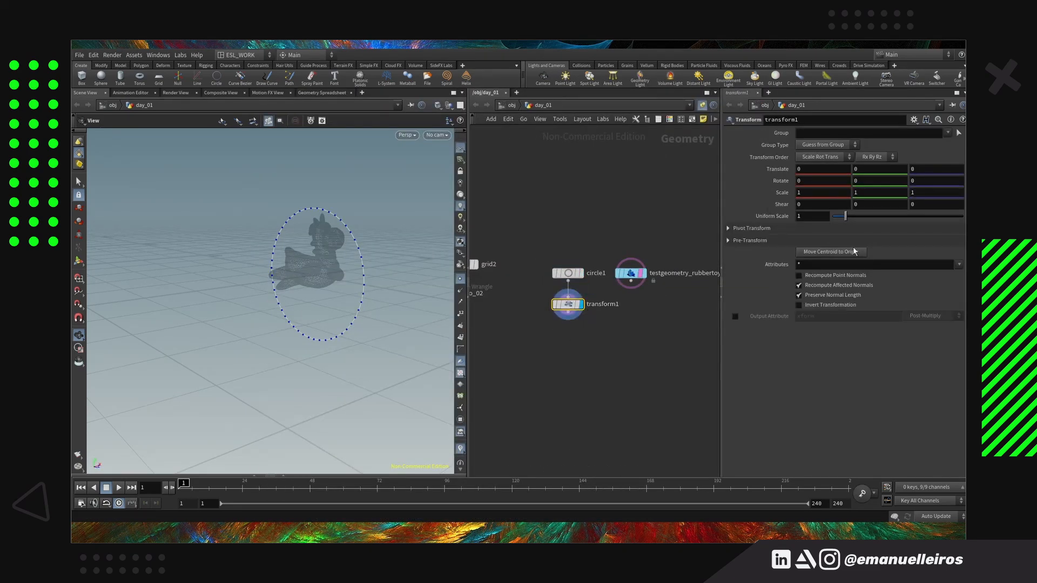
{"action": "left_click", "coordinate": [780, 182]}
{"action": "type", "text": "@Time*3"}
{"action": "key", "text": "Return"}
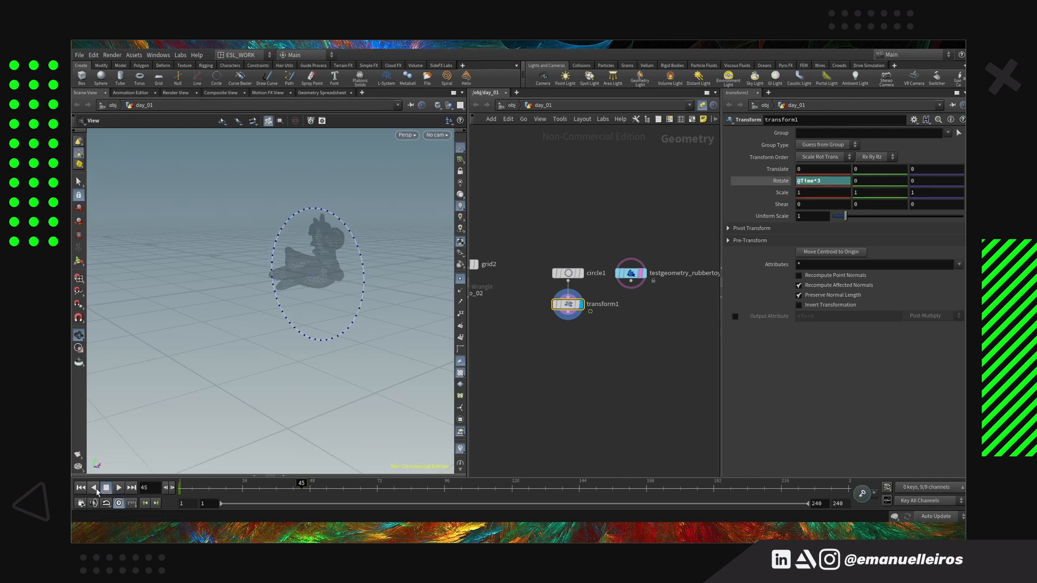
Add an attribute wrangle with transform1 wired to its first input and the rubber toy to its second
{"action": "key", "text": "Tab"}
{"action": "left_click", "coordinate": [608, 496]}
{"action": "left_click", "coordinate": [605, 354]}
{"action": "left_click_drag", "start_coordinate": [569, 312], "coordinate": [596, 345]}
{"action": "left_click_drag", "start_coordinate": [631, 281], "coordinate": [592, 341]}
{"action": "left_click", "coordinate": [606, 341]}
Enter @P = minpos(1,@P); in the new wrangle to snap the circle's points onto the toy
{"action": "left_click", "coordinate": [800, 213]}
{"action": "type", "text": "@min"}
{"action": "type", "text": "minpos(1,"}
{"action": "type", "text": "@P);"}
{"action": "key", "text": "ctrl+Return"}
Play the animation to check how the snapped circle moves over the toy, and stop it
{"action": "left_click_drag", "start_coordinate": [372, 259], "coordinate": [302, 325]}
{"action": "left_click", "coordinate": [119, 488]}
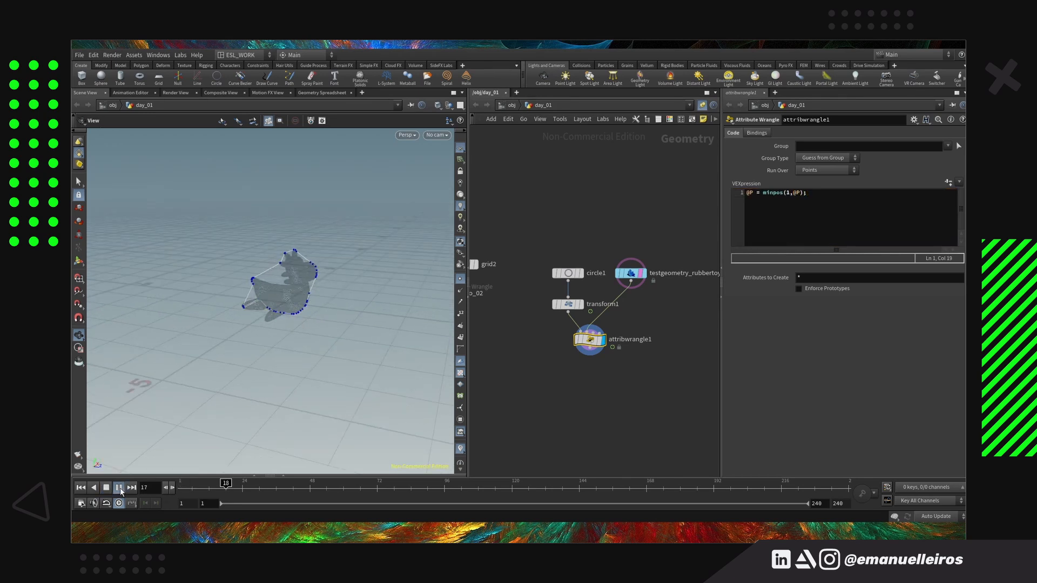
{"action": "left_click", "coordinate": [106, 487]}
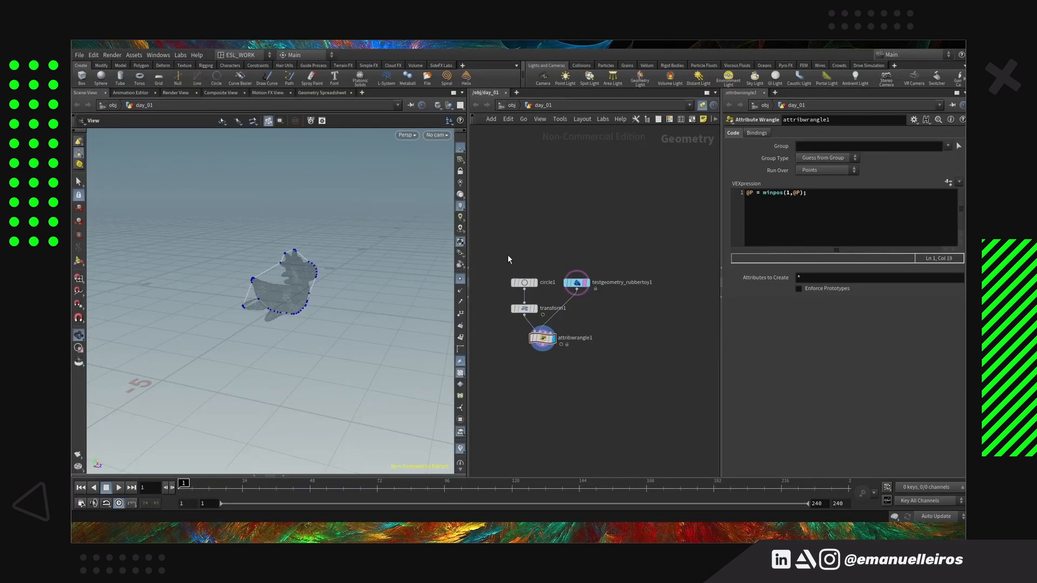
Duplicate the circle, toy, transform and wrangle network alongside, and template the duplicated rubber toy instead of the original
{"action": "left_click_drag", "start_coordinate": [542, 338], "coordinate": [643, 336], "text": "alt"}
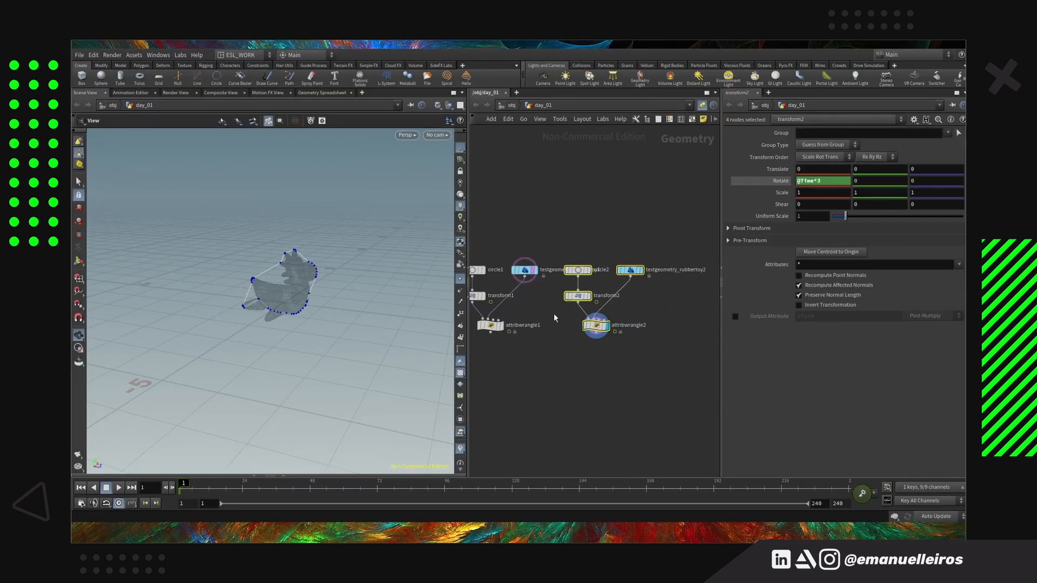
{"action": "left_click", "coordinate": [532, 270]}
{"action": "left_click", "coordinate": [596, 326]}
{"action": "left_click", "coordinate": [639, 270]}
{"action": "left_click", "coordinate": [811, 219]}
Rename the original minpos wrangle exemplo_03 and its duplicate exemplo_04
{"action": "middle_click_drag", "start_coordinate": [476, 382], "coordinate": [562, 380]}
{"action": "double_click", "coordinate": [622, 325]}
{"action": "type", "text": "exemplo_03"}
{"action": "key", "text": "Return"}
{"action": "middle_click_drag", "start_coordinate": [712, 325], "coordinate": [597, 332]}
{"action": "double_click", "coordinate": [607, 332]}
{"action": "type", "text": "exemplo_04"}
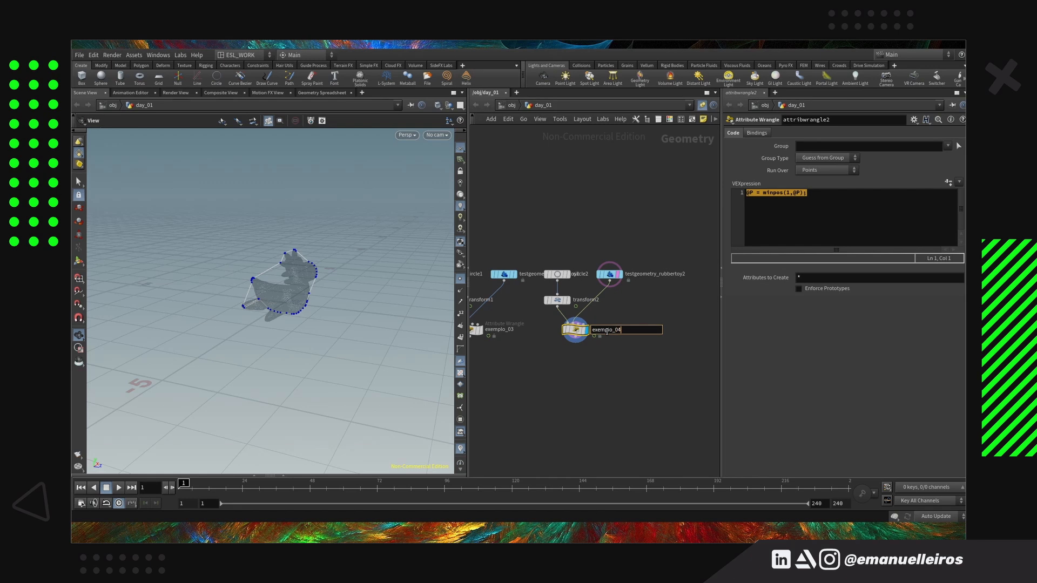
{"action": "key", "text": "Return"}
Replace exemplo_04's code with an int pts[] array from nearpoints on input 1, using @P, ch('d') and chi('amnt')
{"action": "left_click_drag", "start_coordinate": [818, 198], "coordinate": [716, 180]}
{"action": "type", "text": "int pts[] = nearpoints(1,@P,ch('d'),chi('amnt');"}
{"action": "key", "text": "Return"}
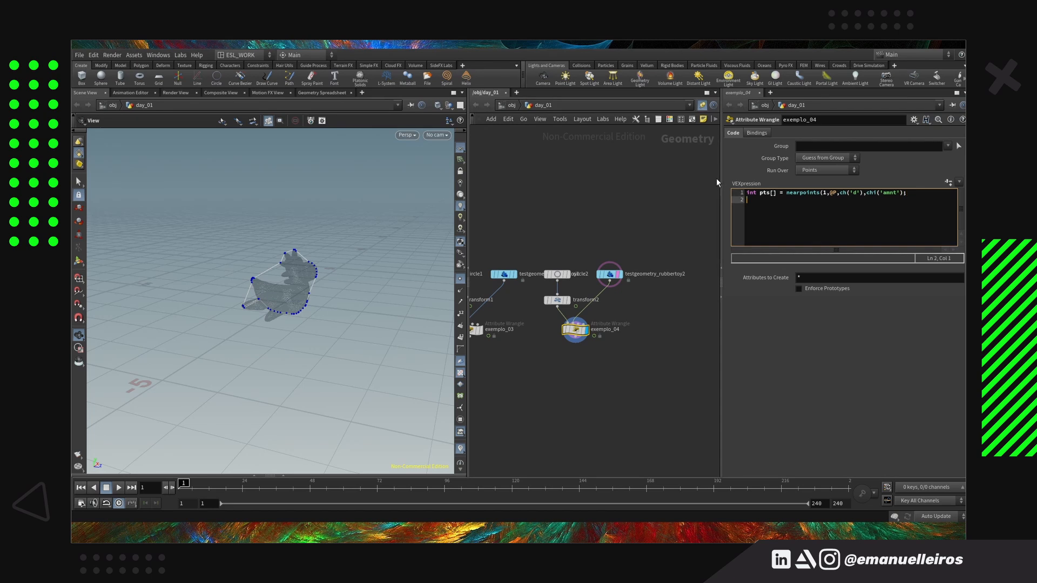
Declare int pt; and vector pos = 0; below the nearpoints line
{"action": "type", "text": "int pt;"}
{"action": "key", "text": "Return"}
{"action": "type", "text": "vector pos = 0;"}
{"action": "key", "text": "Return"}
{"action": "key", "text": "Return"}
Write a foreach(pt;pts) loop containing pos += point(1,'P',pt); to sum the nearby positions
{"action": "type", "text": "foreach(pt;pts){"}
{"action": "key", "text": "Return"}
{"action": "type", "text": "pos += point(1,'P',pt);"}
{"action": "key", "text": "Left"}
{"action": "key", "text": "Left"}
{"action": "type", "text": "1,'P',pt"}
{"action": "key", "text": "Escape"}
Close the nearpoints line's missing parenthesis, and create its d and amnt parameters with D at 11.2 and Amnt at 8
{"action": "left_click", "coordinate": [905, 193]}
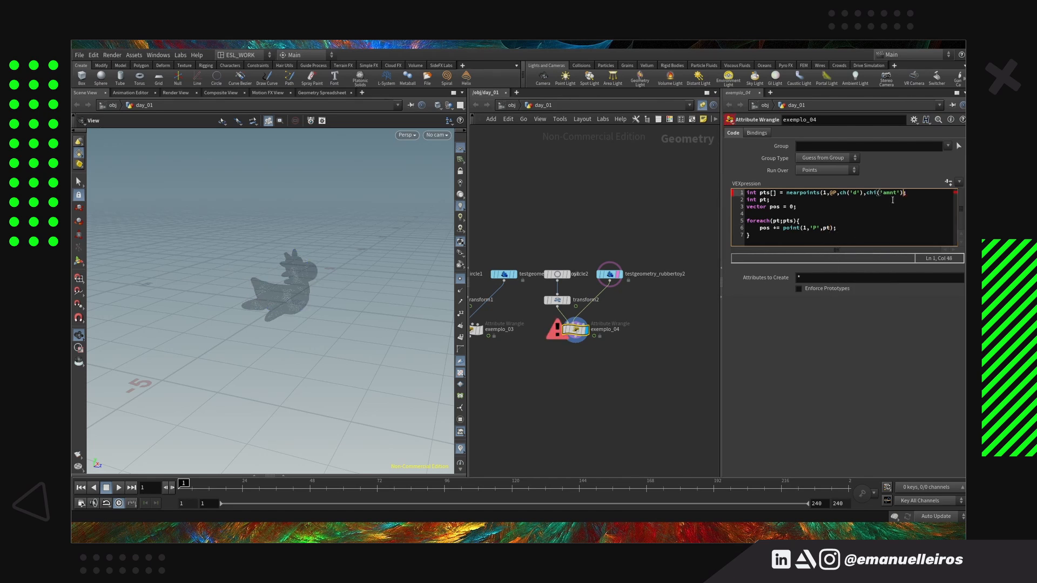
{"action": "left_click", "coordinate": [948, 182]}
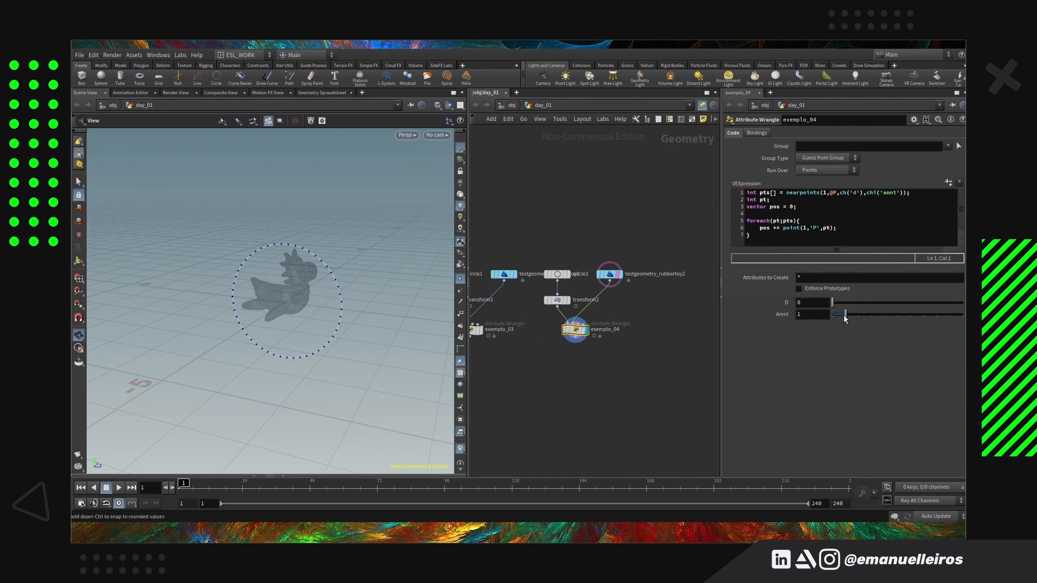
{"action": "middle_click_drag", "start_coordinate": [819, 303], "coordinate": [843, 308]}
{"action": "left_click_drag", "start_coordinate": [846, 314], "coordinate": [939, 318]}
Try inserting @P = minpos(1,@P); as the first line of exemplo_04's code
{"action": "middle_click_drag", "start_coordinate": [578, 381], "coordinate": [621, 380]}
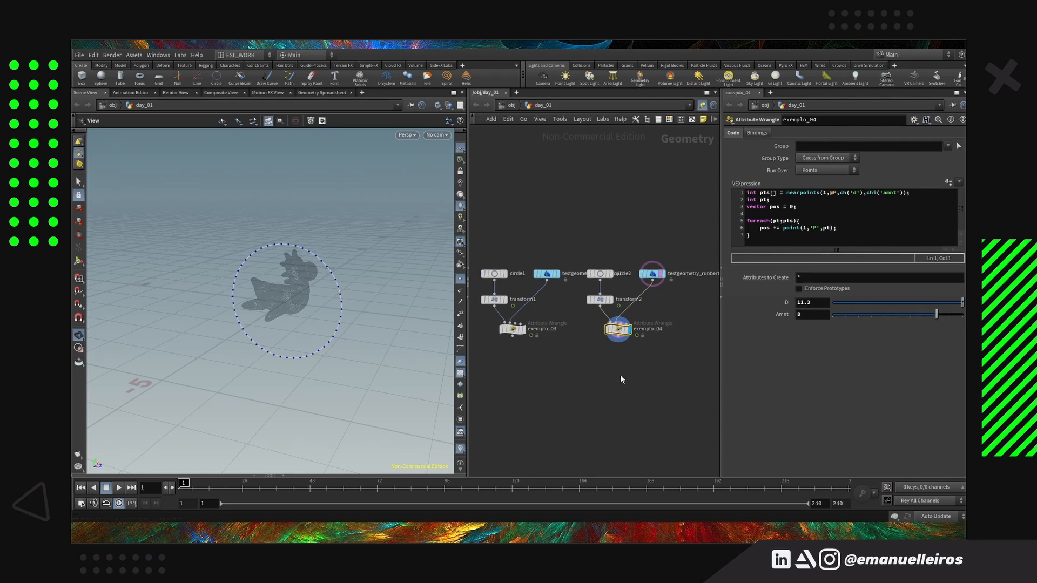
{"action": "left_click", "coordinate": [748, 193]}
{"action": "key", "text": "Return"}
{"action": "key", "text": "Up"}
{"action": "type", "text": "@P = minpos(1,"}
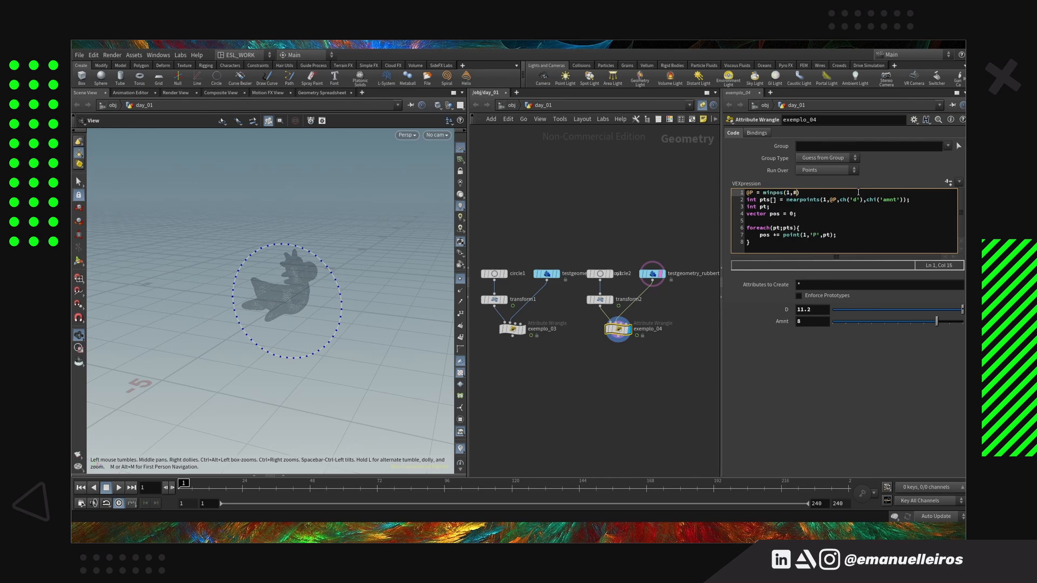
{"action": "key", "text": "ctrl+Return"}
Test exemplo_04 with D at 23.8 and Amnt at 10, and with D at 1 and Amnt at 3
{"action": "scroll", "coordinate": [300, 287], "scroll_direction": "up", "scroll_amount": 5}
{"action": "middle_click_drag", "start_coordinate": [817, 310], "coordinate": [927, 310]}
{"action": "left_click_drag", "start_coordinate": [862, 325], "coordinate": [965, 324]}
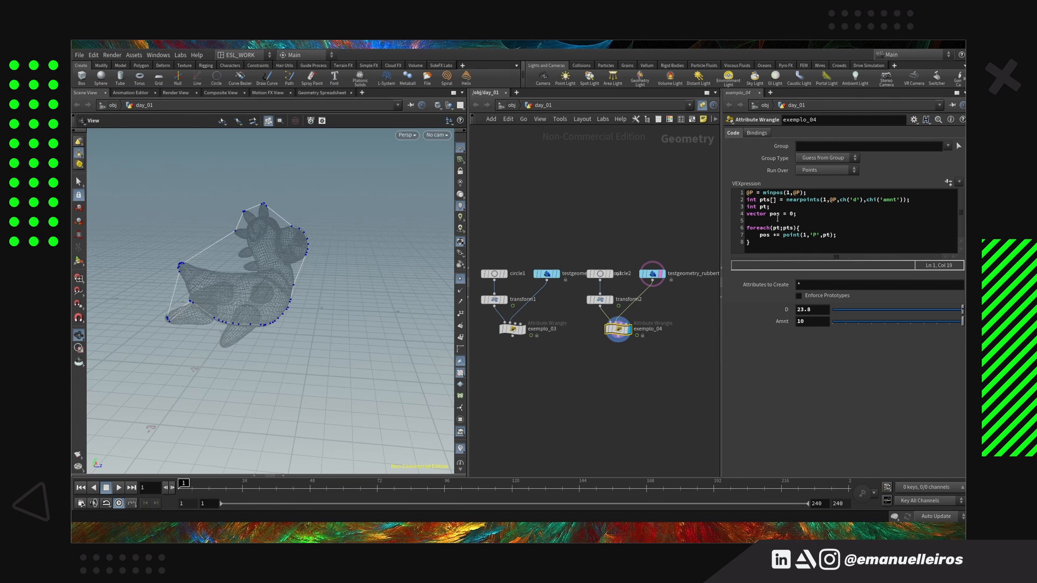
{"action": "left_click_drag", "start_coordinate": [886, 321], "coordinate": [871, 321]}
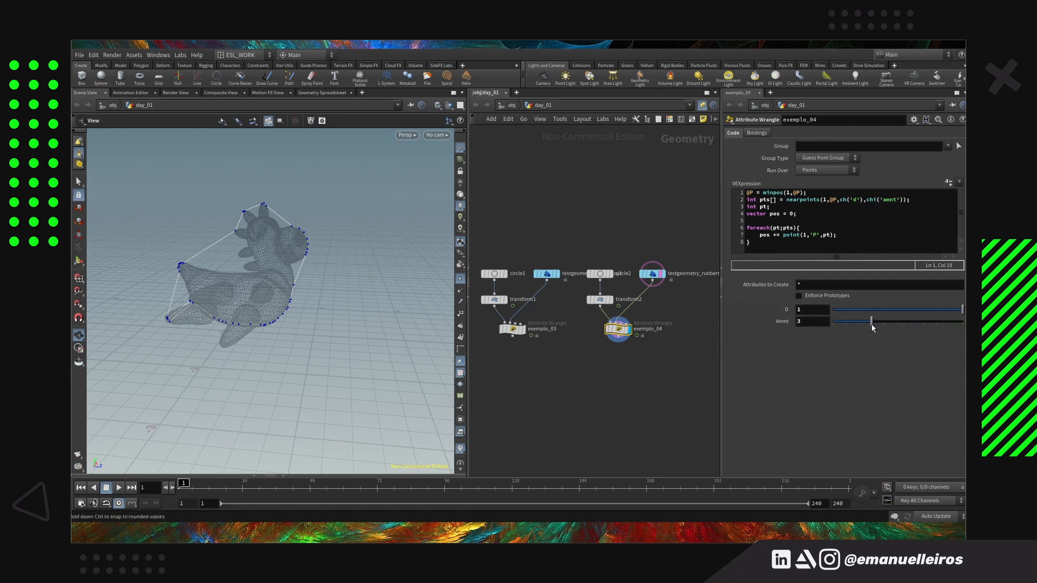
Add @P = pos/len(pts); after the foreach loop and vary D and Amnt to test the averaging
{"action": "left_click", "coordinate": [776, 246]}
{"action": "key", "text": "Return"}
{"action": "type", "text": "@P = pos/len("}
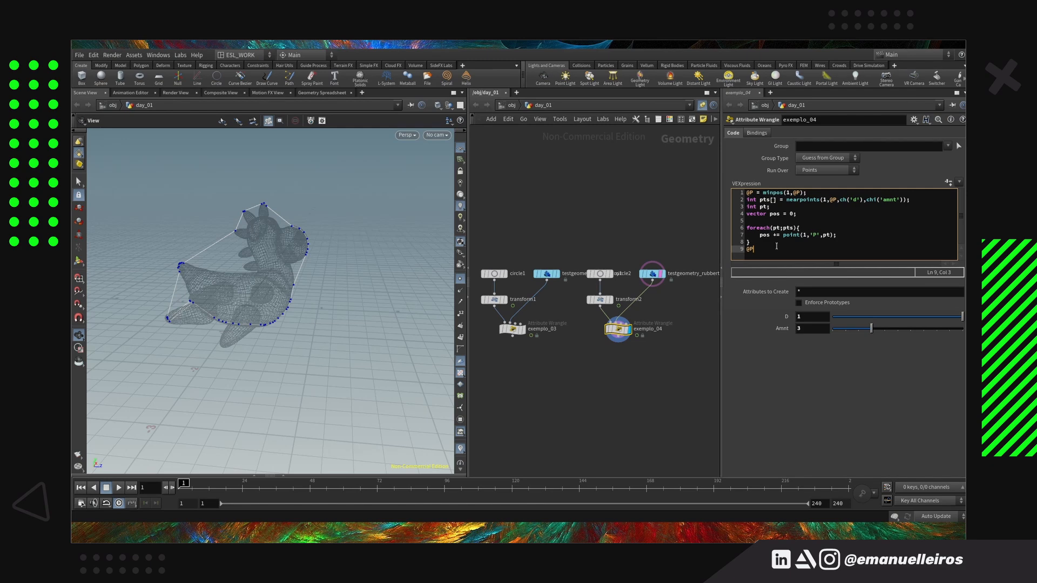
{"action": "type", "text": "pts);"}
{"action": "middle_click_drag", "start_coordinate": [808, 317], "coordinate": [916, 319]}
{"action": "left_click_drag", "start_coordinate": [872, 329], "coordinate": [934, 320]}
{"action": "middle_click_drag", "start_coordinate": [807, 317], "coordinate": [864, 281]}
Comment out and remove the minpos line at the start of exemplo_04's code
{"action": "left_click", "coordinate": [747, 193]}
{"action": "type", "text": "//"}
{"action": "left_click_drag", "start_coordinate": [748, 199], "coordinate": [771, 187]}
{"action": "key", "text": "BackSpace"}
Adjust exemplo_04's sliders to D 38.5 and Amnt 473 to smooth the averaged circle
{"action": "middle_click", "coordinate": [819, 310]}
{"action": "middle_click_drag", "start_coordinate": [803, 310], "coordinate": [273, 266]}
{"action": "middle_click_drag", "start_coordinate": [812, 320], "coordinate": [873, 270]}
{"action": "left_click_drag", "start_coordinate": [868, 310], "coordinate": [964, 310]}
{"action": "middle_click_drag", "start_coordinate": [815, 308], "coordinate": [207, 313]}
{"action": "left_click_drag", "start_coordinate": [233, 311], "coordinate": [301, 306]}
{"action": "middle_click_drag", "start_coordinate": [301, 306], "coordinate": [286, 348]}
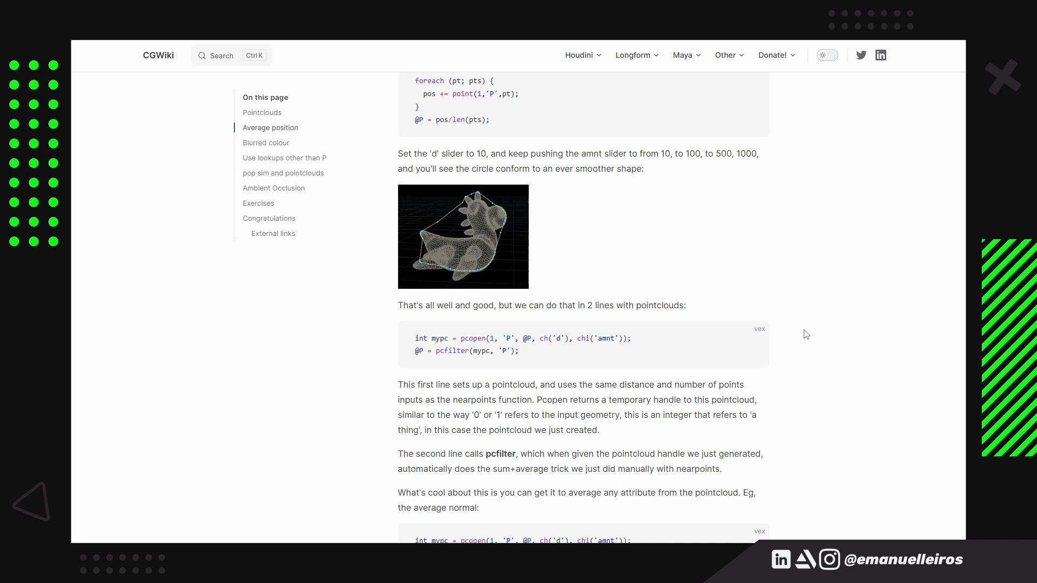
Switch to the CGWiki page and read how pcopen and pcfilter replace the nearpoints averaging code
{"action": "scroll", "coordinate": [806, 328], "scroll_direction": "up", "scroll_amount": 2}
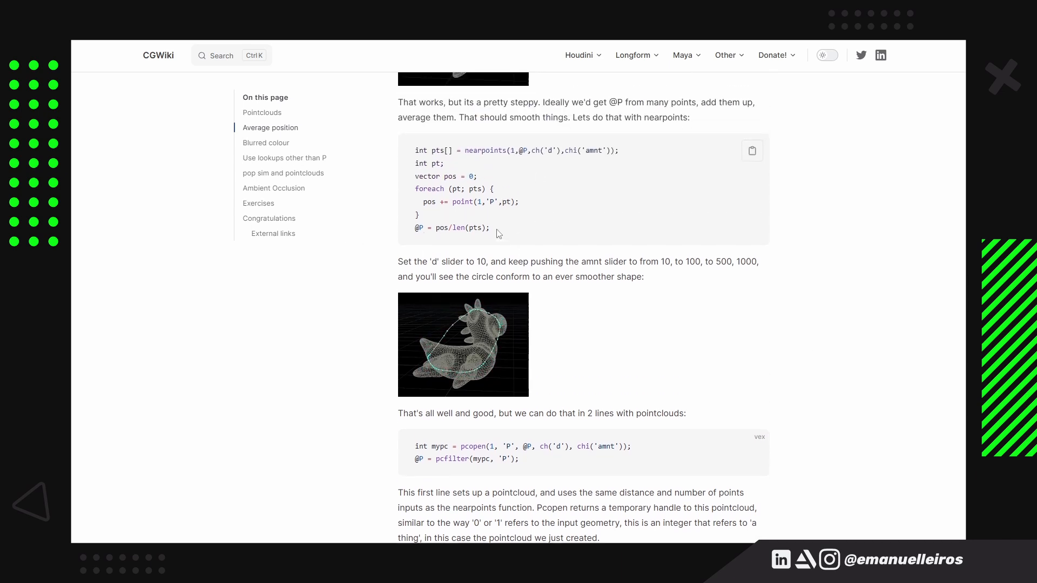
{"action": "scroll", "coordinate": [500, 238], "scroll_direction": "down", "scroll_amount": 2}
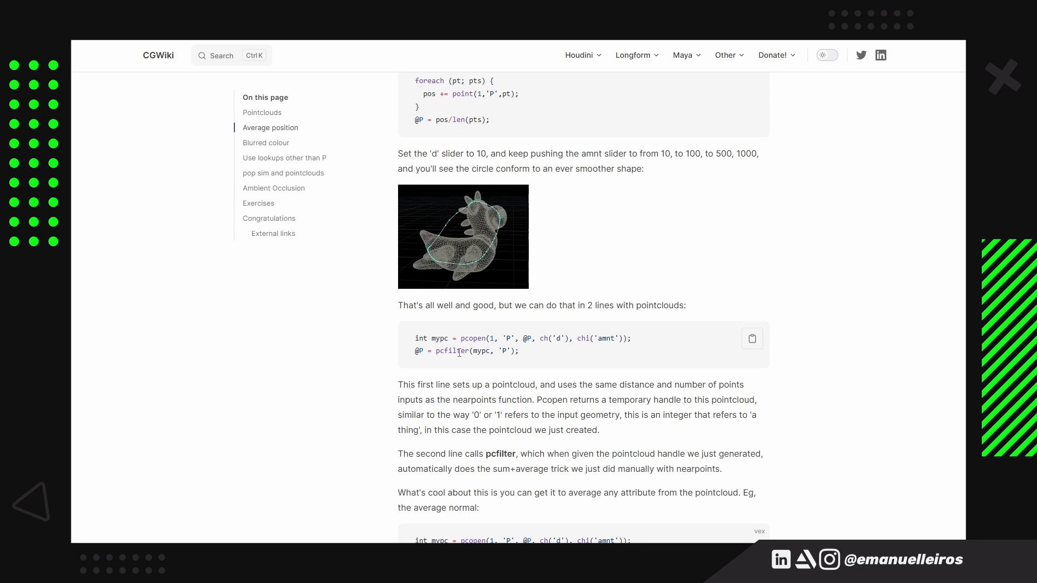
{"action": "scroll", "coordinate": [773, 368], "scroll_direction": "down", "scroll_amount": 2}
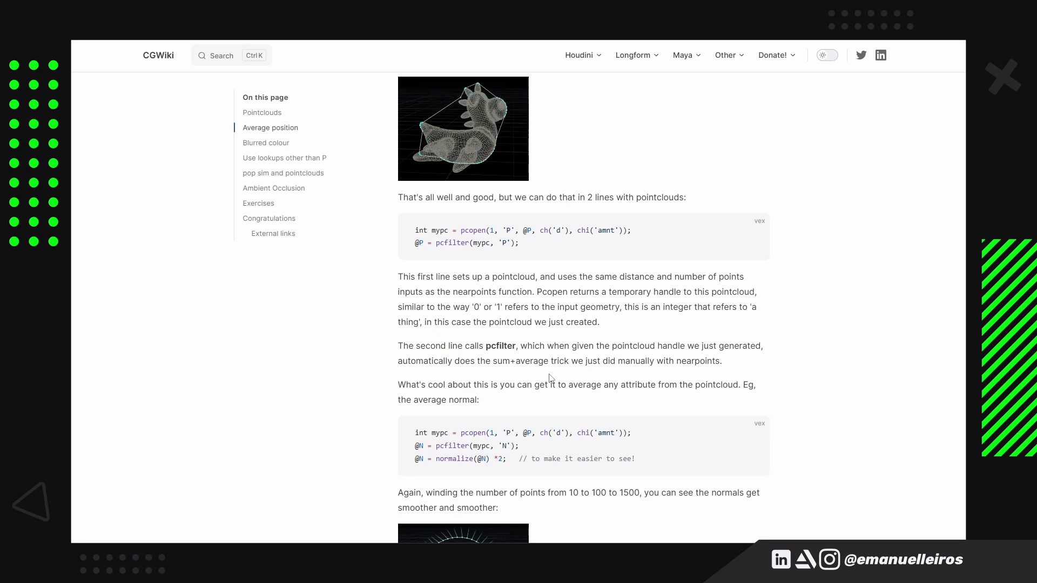
{"action": "scroll", "coordinate": [574, 378], "scroll_direction": "up", "scroll_amount": 4}
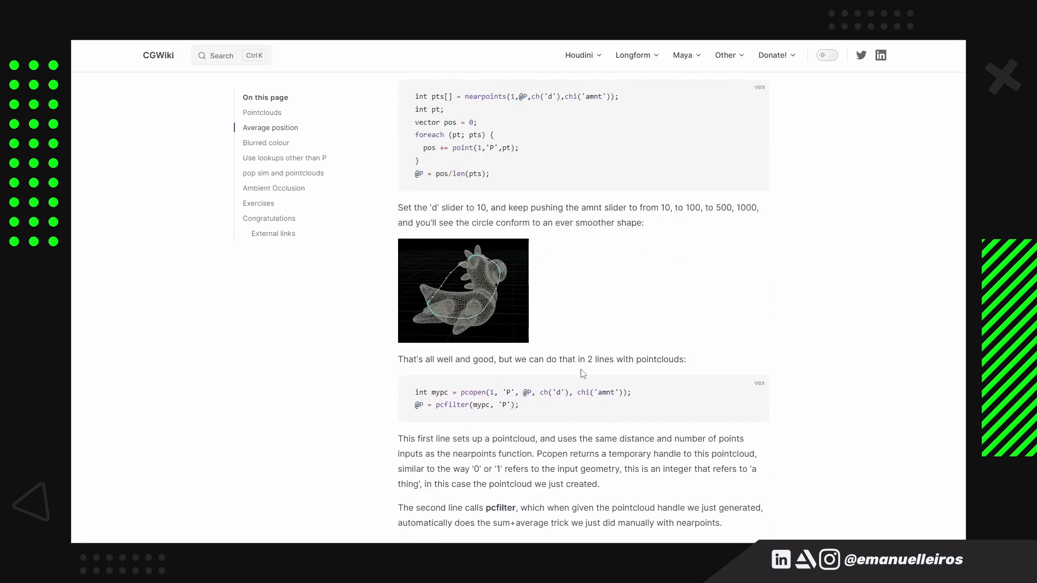
{"action": "scroll", "coordinate": [595, 215], "scroll_direction": "down", "scroll_amount": 3}
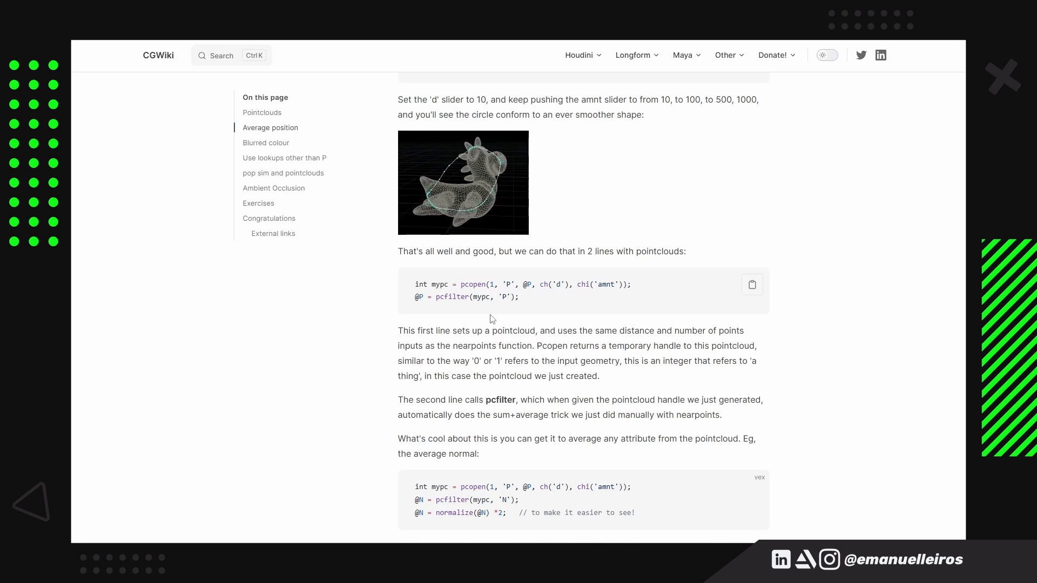
{"action": "scroll", "coordinate": [538, 302], "scroll_direction": "down", "scroll_amount": 1}
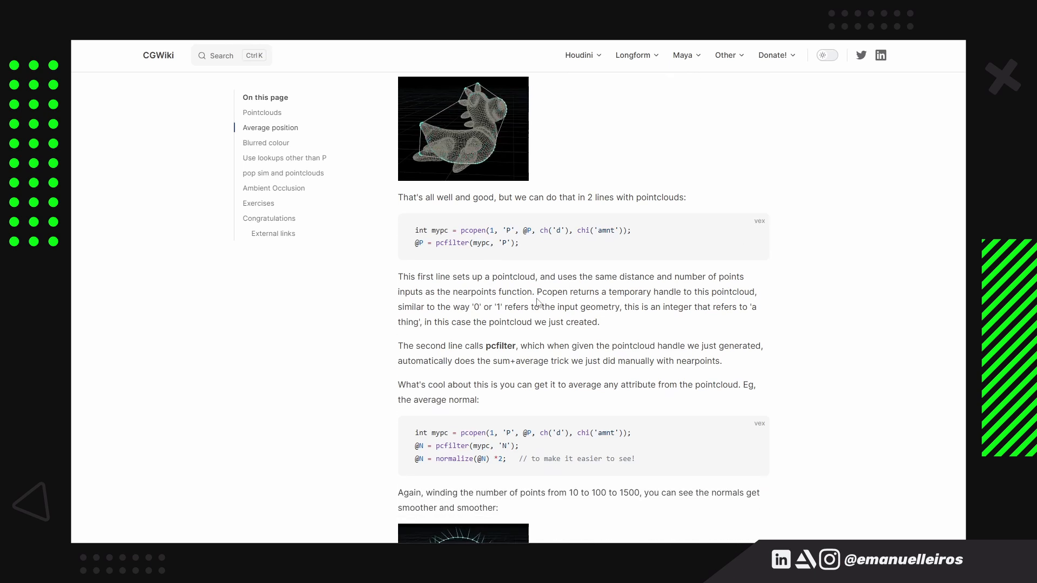
{"action": "scroll", "coordinate": [539, 300], "scroll_direction": "down", "scroll_amount": 1}
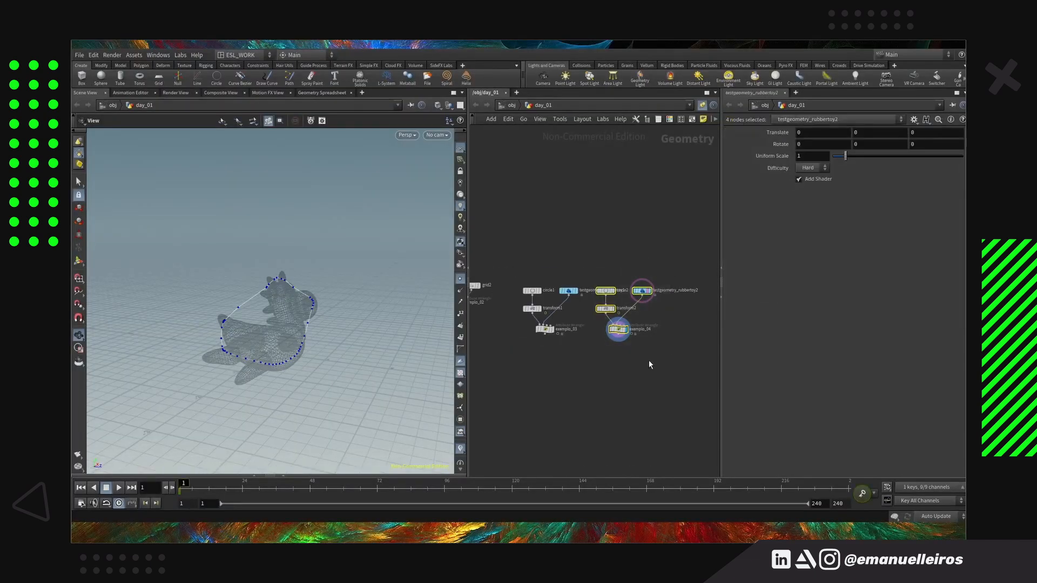
Return to Houdini, duplicate the exemplo_04 network alongside, template the new rubber toy and select the duplicated wrangle
{"action": "left_click_drag", "start_coordinate": [554, 332], "coordinate": [635, 335]}
{"action": "scroll", "coordinate": [657, 343], "scroll_direction": "up", "scroll_amount": 3}
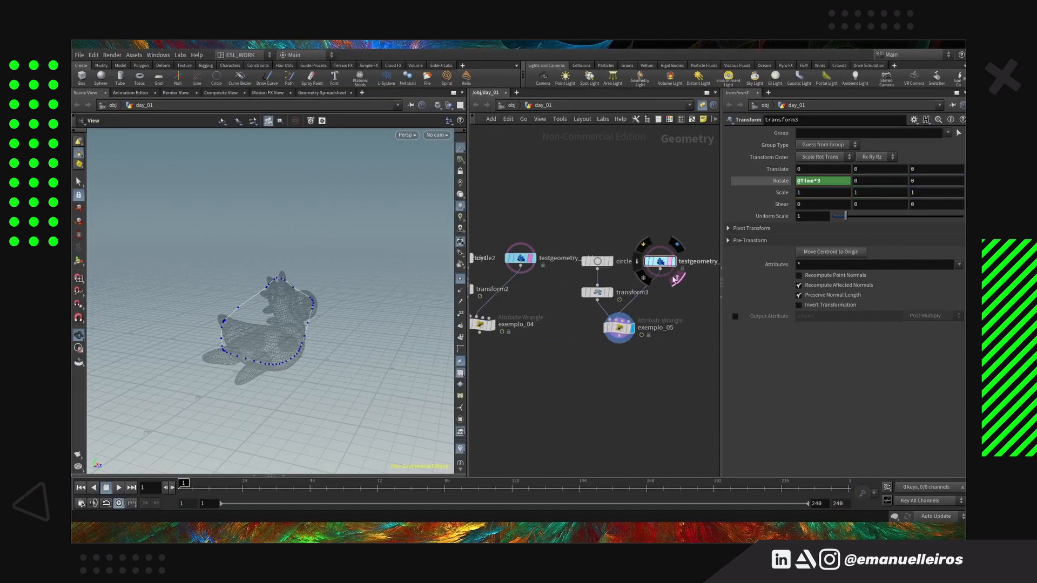
{"action": "left_click", "coordinate": [676, 276]}
{"action": "scroll", "coordinate": [634, 345], "scroll_direction": "up", "scroll_amount": 3}
{"action": "left_click", "coordinate": [610, 317]}
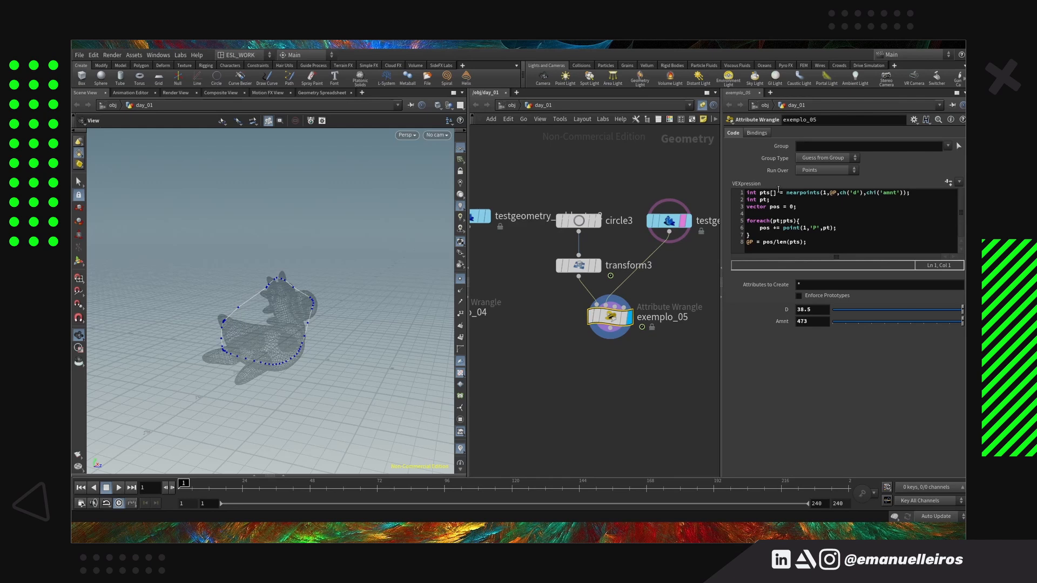
Rewrite the first line of exemplo_05's code as int mypc = pcopen(1,'P',@P,ch('d'),chi('amnt'));
{"action": "left_click_drag", "start_coordinate": [785, 193], "coordinate": [906, 193]}
{"action": "type", "text": "mypc"}
{"action": "key", "text": "ctrl+Left"}
{"action": "key", "text": "ctrl+shift+Left"}
{"action": "key", "text": "ctrl+shift+Left"}
{"action": "key", "text": "ctrl+shift+Left"}
{"action": "key", "text": "BackSpace"}
{"action": "key", "text": "ctrl+Right"}
{"action": "type", "text": "= pcopen(1,'P',@P,ch('d'),chi('amnt"}
Delete the leftover declarations, foreach loop and averaging line below the pcopen line
{"action": "key", "text": "Down"}
{"action": "key", "text": "Down"}
{"action": "key", "text": "Down"}
{"action": "key", "text": "Down"}
{"action": "key", "text": "Down"}
{"action": "key", "text": "Down"}
{"action": "key", "text": "Down"}
{"action": "key", "text": "shift+Up"}
{"action": "key", "text": "shift+Up"}
{"action": "key", "text": "shift+Up"}
{"action": "key", "text": "shift+Up"}
{"action": "key", "text": "shift+Up"}
{"action": "key", "text": "shift+Up"}
{"action": "key", "text": "BackSpace"}
{"action": "key", "text": "BackSpace"}
{"action": "key", "text": "BackSpace"}
{"action": "key", "text": "BackSpace"}
{"action": "key", "text": "BackSpace"}
{"action": "key", "text": "BackSpace"}
{"action": "key", "text": "BackSpace"}
{"action": "key", "text": "BackSpace"}
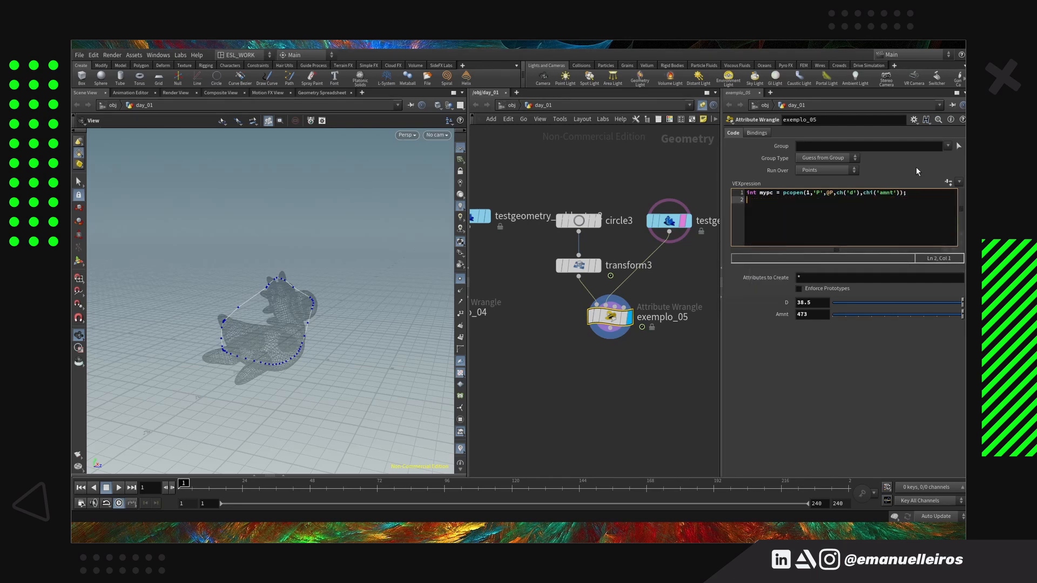
Add @P = pcfilter(mypc,'P'); as the second line of exemplo_05's code
{"action": "type", "text": "@P = pcfil"}
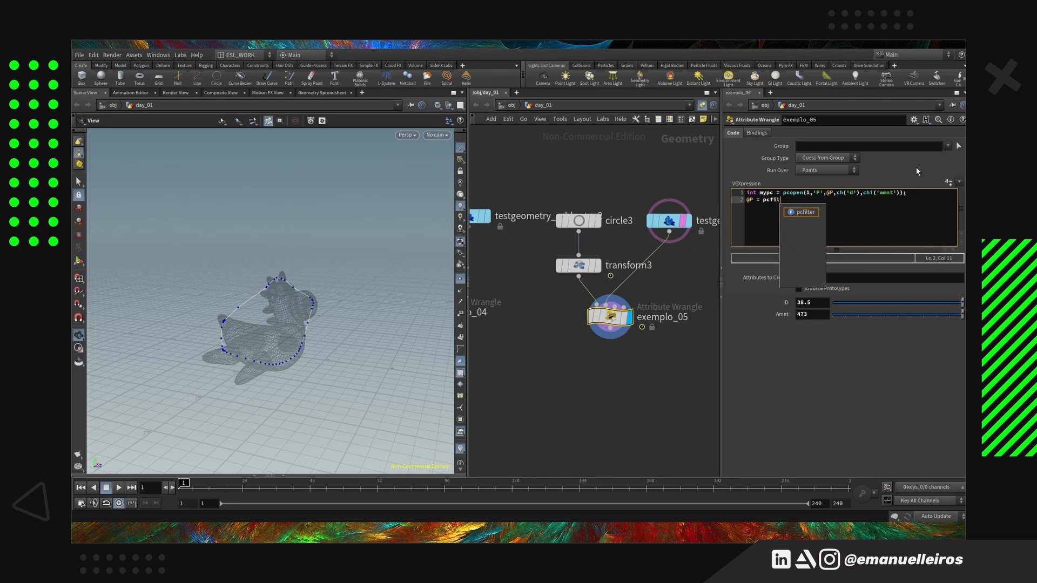
{"action": "type", "text": "ter(mypc,'P');"}
{"action": "key", "text": "Left"}
{"action": "key", "text": "Left"}
{"action": "type", "text": "mypc,'P"}
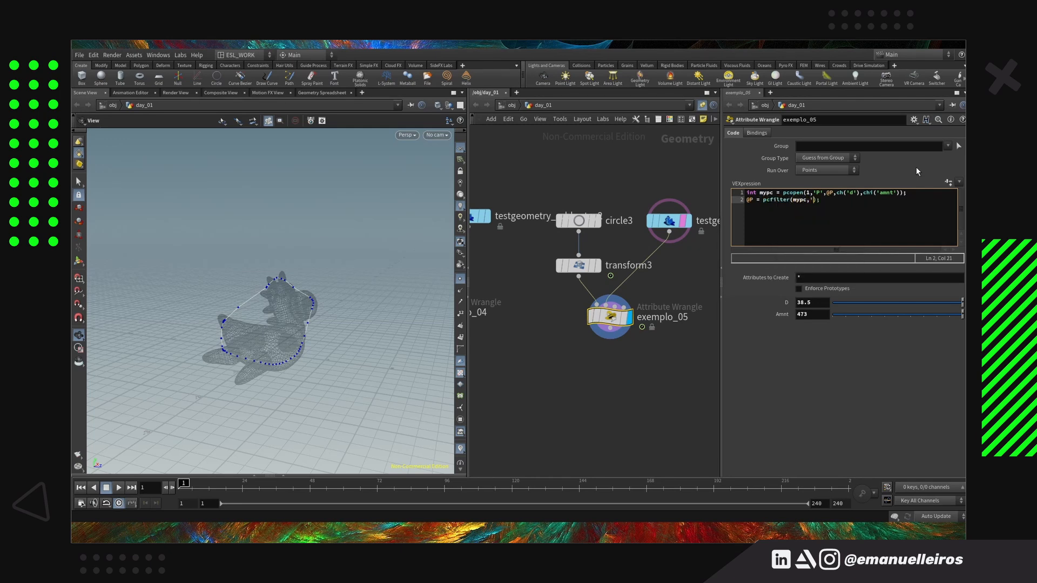
Set exemplo_05's D to 2.9 and Amnt to 1533, and inspect the filtered circle around the toy
{"action": "middle_click_drag", "start_coordinate": [807, 302], "coordinate": [863, 310]}
{"action": "left_click", "coordinate": [913, 303]}
{"action": "left_click_drag", "start_coordinate": [330, 348], "coordinate": [212, 323]}
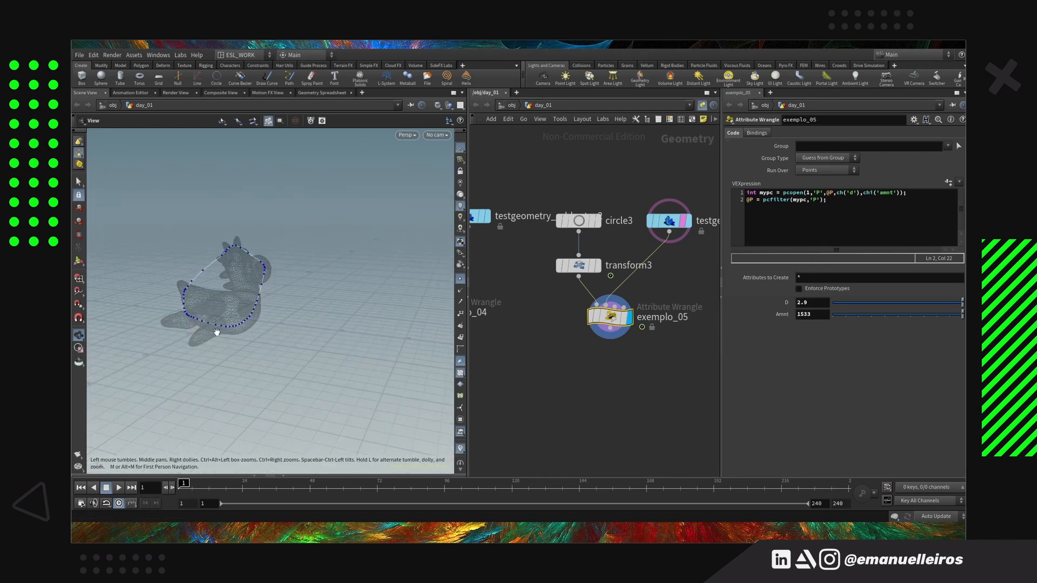
Duplicate the exemplo_05 network with its circle, transform and rubber toy as a new exemplo_06 setup
{"action": "scroll", "coordinate": [573, 367], "scroll_direction": "down", "scroll_amount": 5}
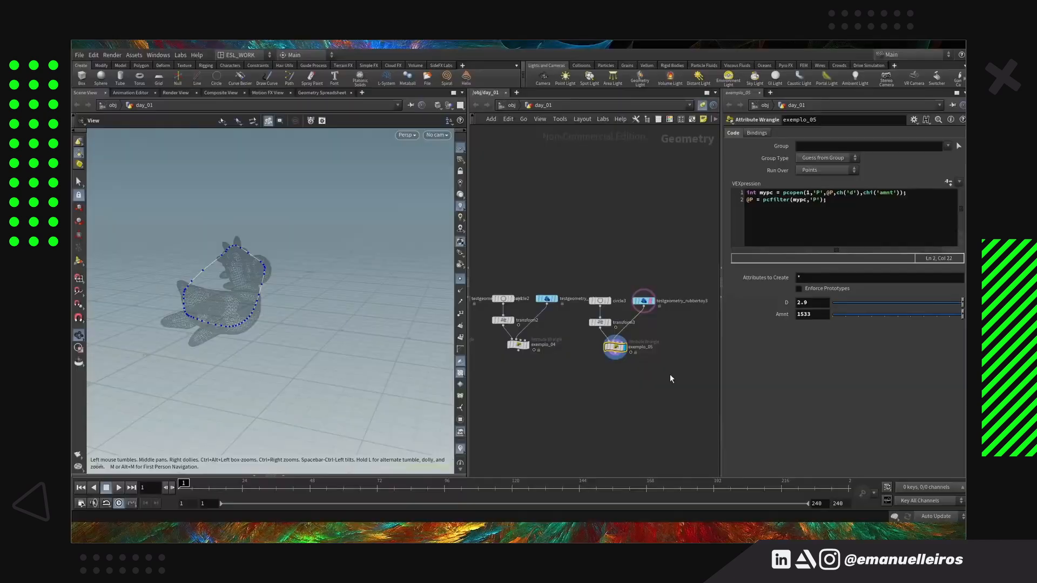
{"action": "key", "text": "ctrl+x"}
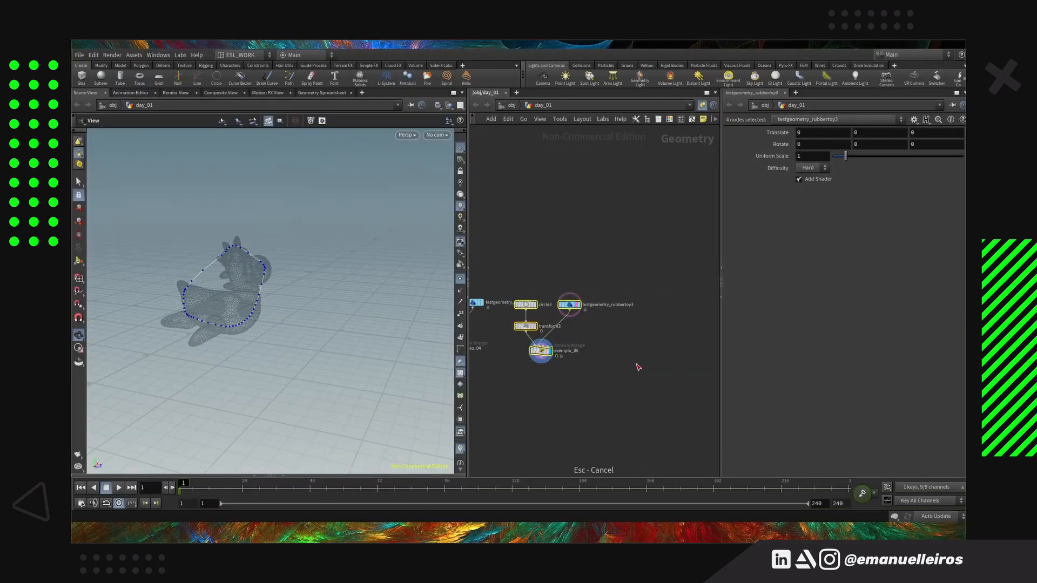
{"action": "key", "text": "ctrl+v"}
{"action": "left_click", "coordinate": [641, 352]}
{"action": "scroll", "coordinate": [646, 370], "scroll_direction": "up", "scroll_amount": 3}
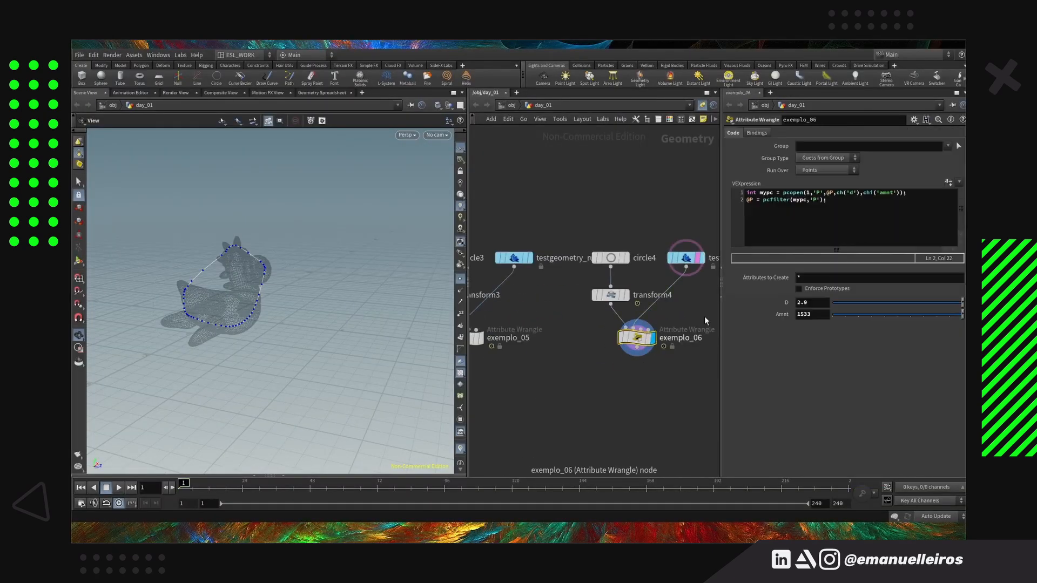
Change the second line of exemplo_06's code to @N = pcfilter(mypc,'N'); so it averages normals
{"action": "key", "text": "ctrl+Right"}
{"action": "key", "text": "ctrl+Right"}
{"action": "key", "text": "ctrl+Right"}
{"action": "key", "text": "ctrl+Right"}
{"action": "key", "text": "ctrl+Right"}
{"action": "key", "text": "ctrl+shift+Right"}
{"action": "type", "text": "N"}
{"action": "key", "text": "End"}
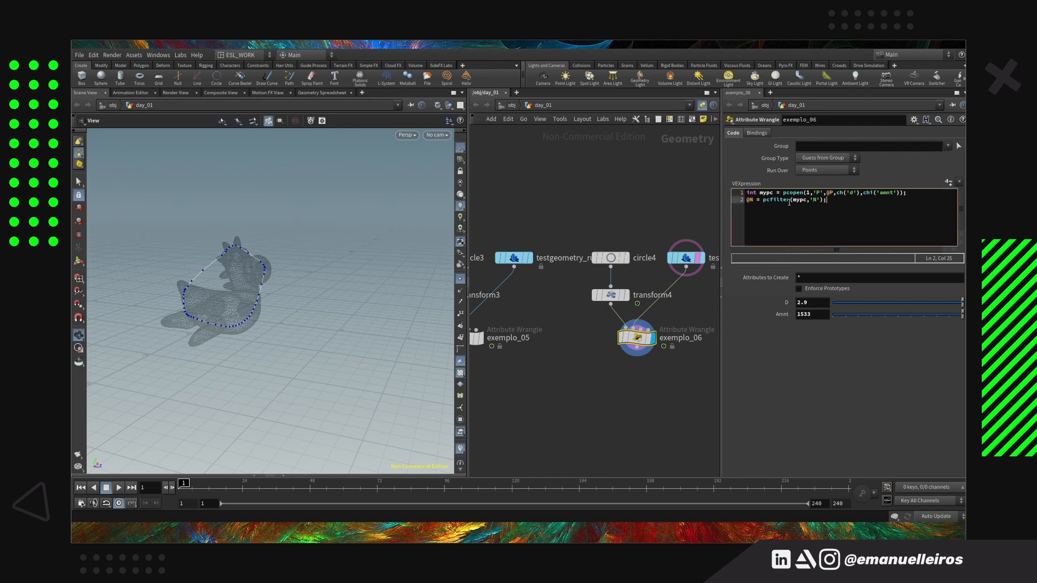
Add @N = normalize(@N); as the third line of exemplo_06's code and apply it
{"action": "key", "text": "shift+Home"}
{"action": "key", "text": "ctrl+c"}
{"action": "key", "text": "End"}
{"action": "key", "text": "Return"}
{"action": "key", "text": "ctrl+v"}
{"action": "key", "text": "ctrl+shift+Left"}
{"action": "key", "text": "ctrl+shift+Left"}
{"action": "key", "text": "ctrl+shift+Left"}
{"action": "key", "text": "ctrl+shift+Left"}
{"action": "key", "text": "ctrl+shift+Left"}
{"action": "key", "text": "ctrl+shift+Left"}
{"action": "type", "text": "normalize(@N"}
{"action": "key", "text": "ctrl+Return"}
Show the point normals in the viewport, run the animation and set exemplo_06's Amnt to 1630
{"action": "left_click_drag", "start_coordinate": [405, 382], "coordinate": [419, 372]}
{"action": "left_click", "coordinate": [460, 292]}
{"action": "left_click", "coordinate": [118, 490]}
{"action": "left_click", "coordinate": [118, 488]}
{"action": "middle_click_drag", "start_coordinate": [821, 314], "coordinate": [674, 273]}
{"action": "left_click_drag", "start_coordinate": [846, 315], "coordinate": [964, 311]}
{"action": "middle_click_drag", "start_coordinate": [804, 314], "coordinate": [891, 294]}
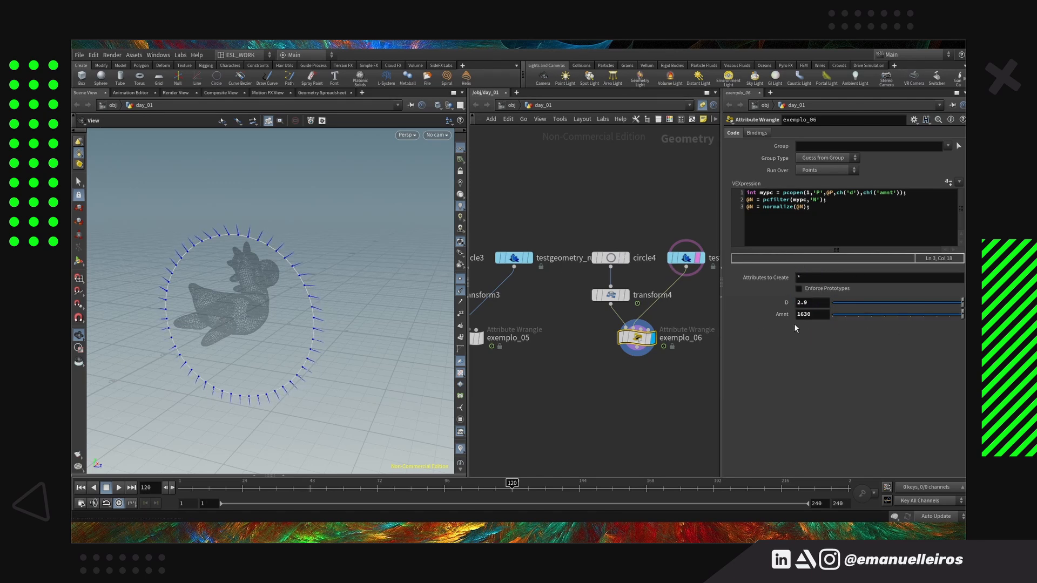
Play the animation from the first frame to inspect the averaged normals around the circle
{"action": "left_click", "coordinate": [81, 488]}
{"action": "left_click_drag", "start_coordinate": [329, 421], "coordinate": [363, 395]}
{"action": "left_click", "coordinate": [119, 487]}
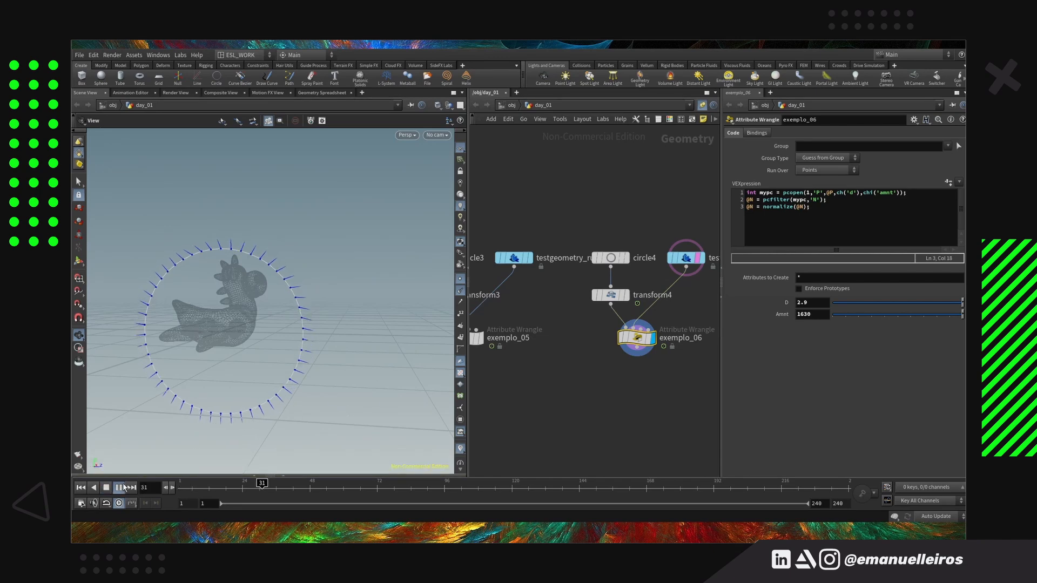
{"action": "left_click", "coordinate": [107, 488]}
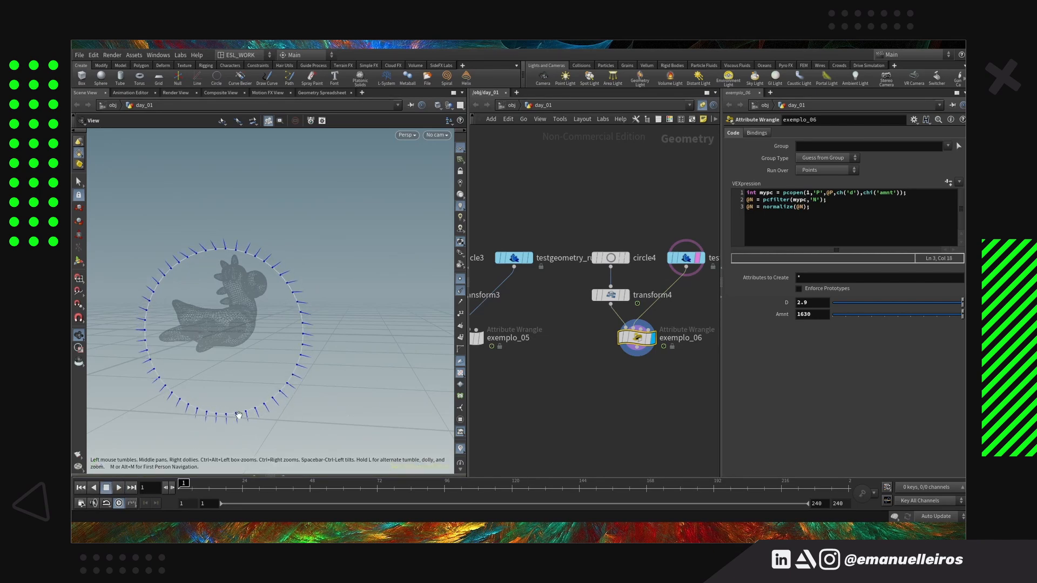
Start the Blurred colour exercise with a new grid of 200 rows and 200 columns, and hide the point normals
{"action": "scroll", "coordinate": [586, 368], "scroll_direction": "down", "scroll_amount": 1}
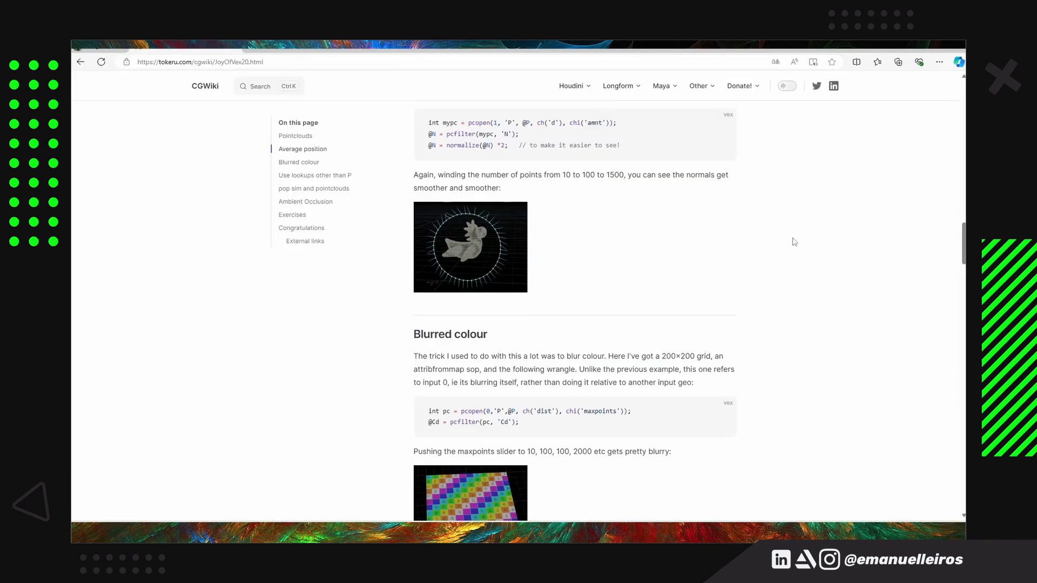
{"action": "scroll", "coordinate": [796, 238], "scroll_direction": "down", "scroll_amount": 4}
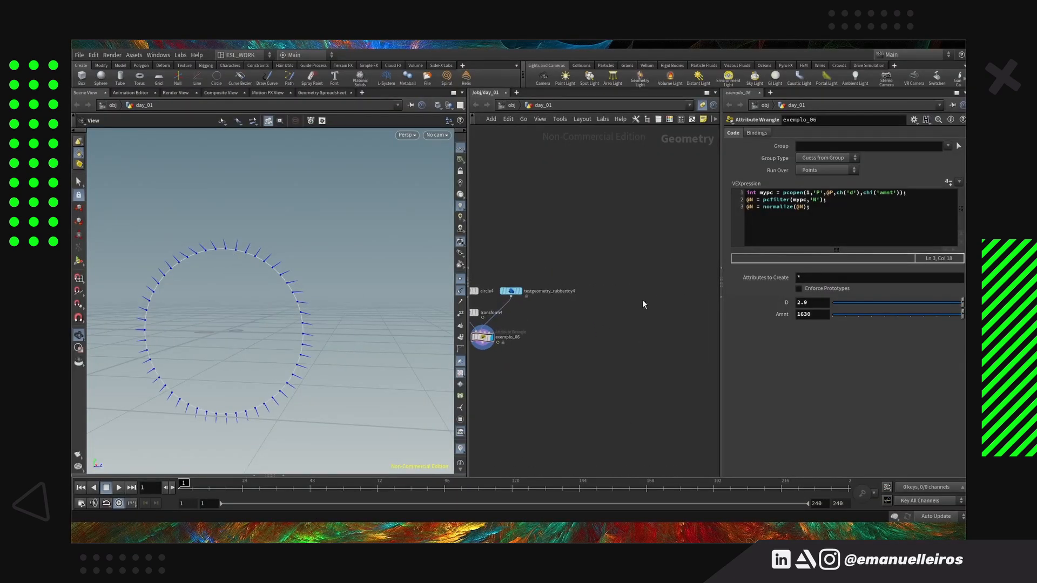
{"action": "key", "text": "Tab"}
{"action": "left_click", "coordinate": [644, 296]}
{"action": "left_click", "coordinate": [643, 289]}
{"action": "key", "text": "f"}
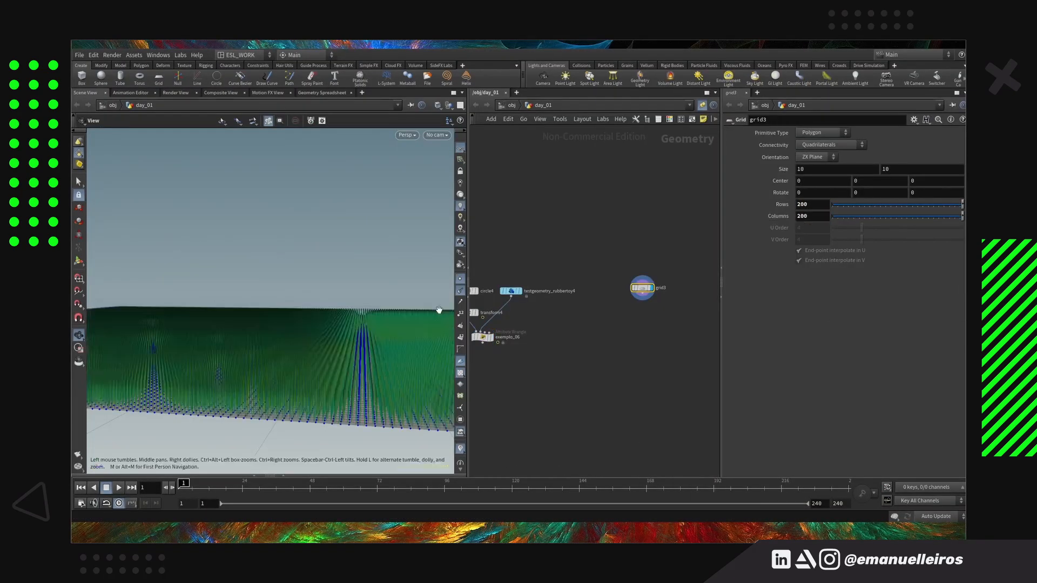
{"action": "left_click_drag", "start_coordinate": [359, 353], "coordinate": [383, 392]}
Add an Attribute from Map node below the new grid and display its default UV colour texture
{"action": "key", "text": "Tab"}
{"action": "type", "text": "afm"}
{"action": "key", "text": "Return"}
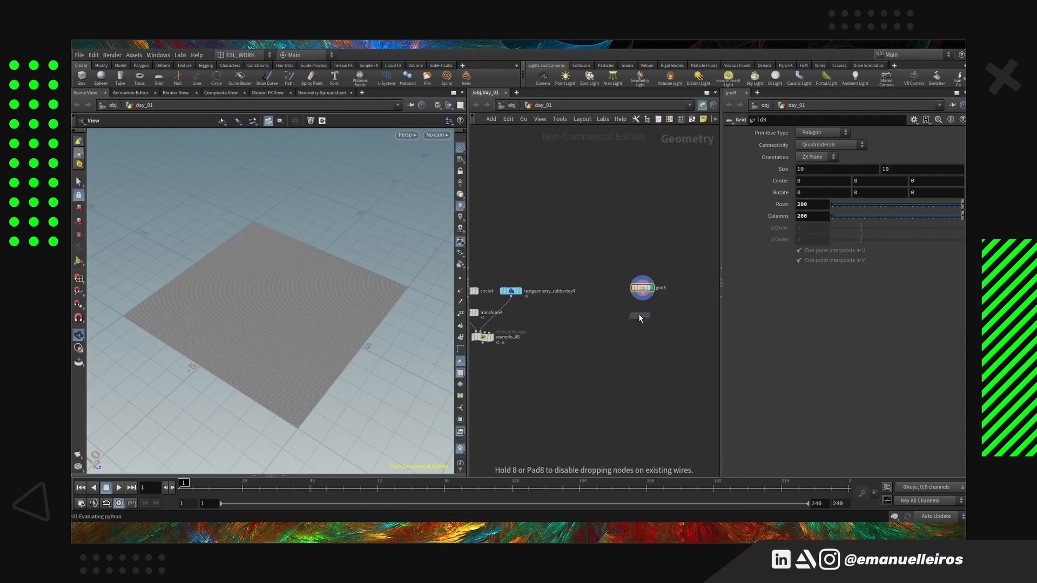
{"action": "left_click", "coordinate": [644, 311]}
{"action": "left_click", "coordinate": [656, 310]}
{"action": "left_click_drag", "start_coordinate": [266, 329], "coordinate": [232, 331]}
{"action": "middle_click_drag", "start_coordinate": [644, 290], "coordinate": [598, 293]}
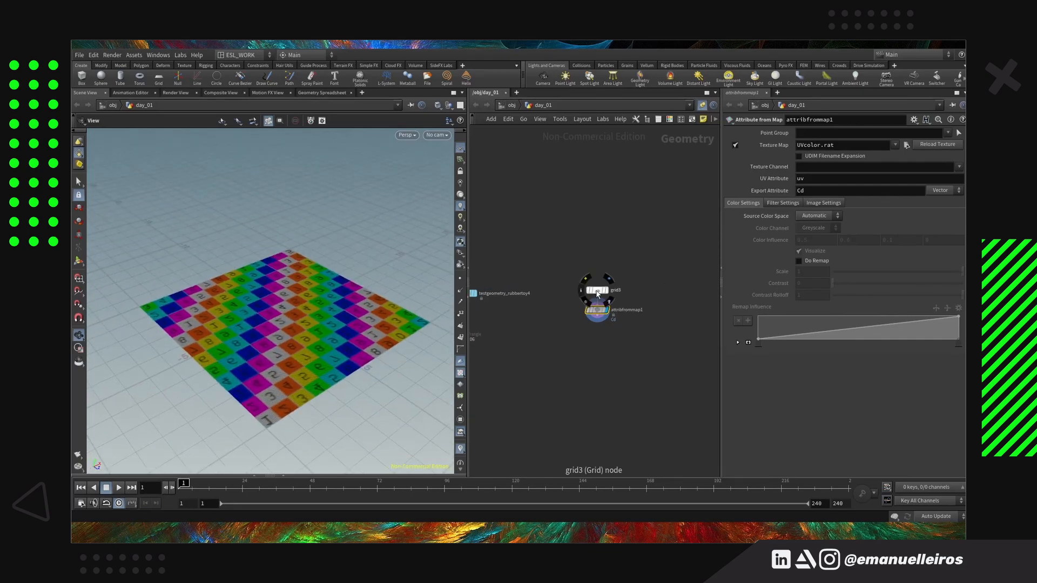
{"action": "left_click", "coordinate": [597, 291]}
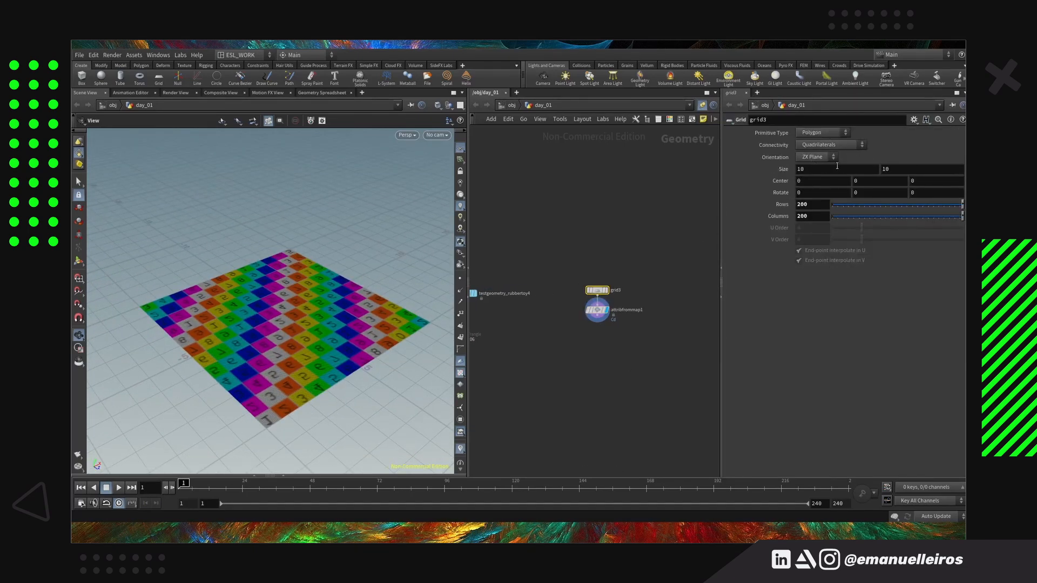
{"action": "left_click", "coordinate": [798, 192]}
{"action": "type", "text": "18"}
{"action": "key", "text": "Return"}
{"action": "middle_click", "coordinate": [781, 196], "text": "ctrl"}
{"action": "left_click", "coordinate": [821, 184]}
{"action": "key", "text": "BackSpace"}
{"action": "left_click", "coordinate": [597, 310]}
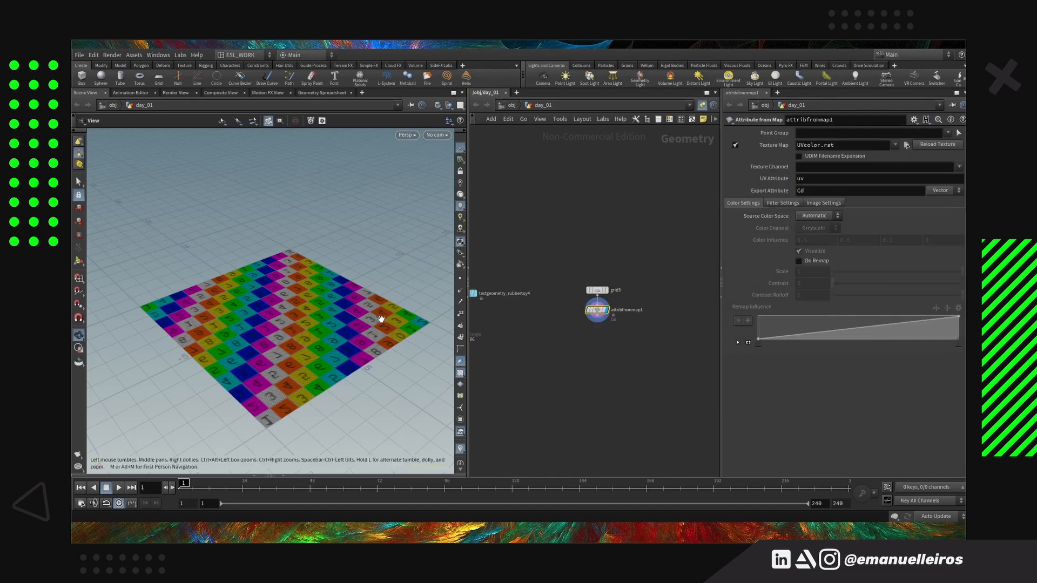
Append a Transform node after attribfrommap1 and mirror the grid with an X scale of -1
{"action": "left_click_drag", "start_coordinate": [432, 349], "coordinate": [330, 353]}
{"action": "middle_click_drag", "start_coordinate": [330, 353], "coordinate": [426, 342]}
{"action": "scroll", "coordinate": [599, 315], "scroll_direction": "up", "scroll_amount": 3}
{"action": "key", "text": "Tab"}
{"action": "type", "text": "t"}
{"action": "key", "text": "Return"}
{"action": "key", "text": "Return"}
{"action": "left_click", "coordinate": [797, 193]}
{"action": "type", "text": "-1"}
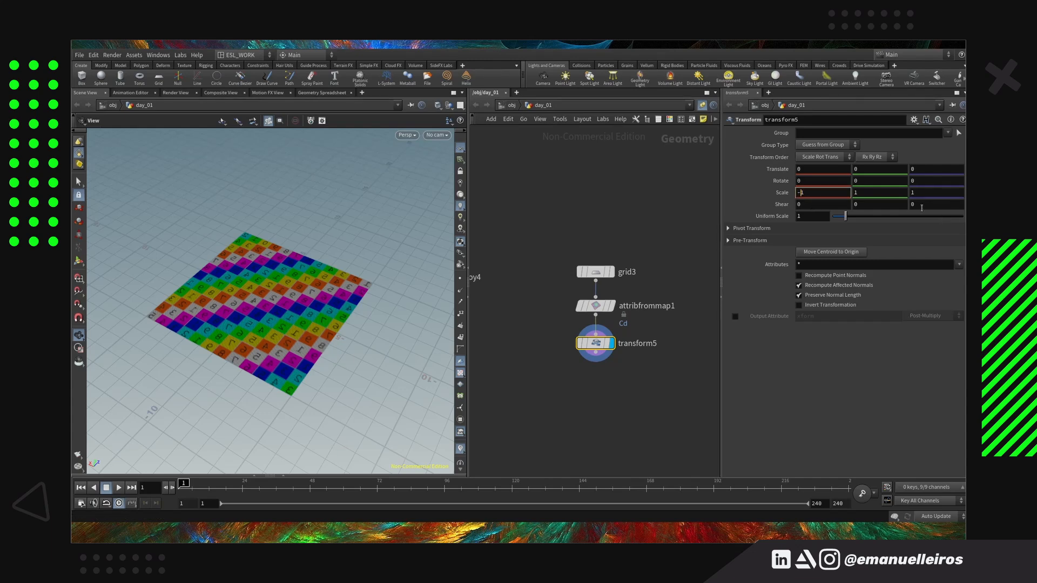
{"action": "key", "text": "Return"}
Append a Reverse node after the mirroring transform to flip the grid's faces
{"action": "left_click_drag", "start_coordinate": [225, 376], "coordinate": [268, 402]}
{"action": "key", "text": "Tab"}
{"action": "type", "text": "rev"}
{"action": "key", "text": "Return"}
Append an Attribute Wrangle after reverse1 with the line int pc = pcopen(0,'P',@P,ch('dist'),chi('max_point'));
{"action": "key", "text": "Return"}
{"action": "mouse_move", "coordinate": [389, 387]}
{"action": "left_mouse_down"}
{"action": "mouse_move", "coordinate": [360, 373]}
{"action": "mouse_move", "coordinate": [393, 369]}
{"action": "left_mouse_up"}
{"action": "key", "text": "Tab"}
{"action": "type", "text": "aw"}
{"action": "key", "text": "Return"}
{"action": "key", "text": "Return"}
{"action": "left_click", "coordinate": [810, 219]}
{"action": "type", "text": "int pc = pcopen()0,'P',@P"}
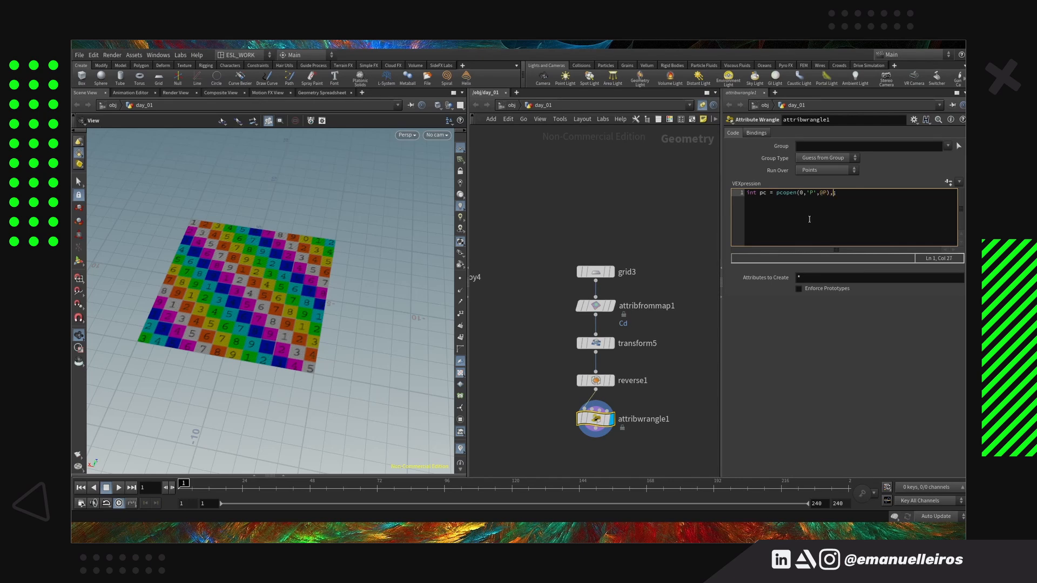
{"action": "type", "text": ",ch('dist'"}
{"action": "type", "text": ",chi('max_point"}
{"action": "key", "text": "End"}
{"action": "key", "text": "Return"}
{"action": "type", "text": "@Cd = pcfilter(pc);"}
{"action": "key", "text": "Left"}
{"action": "key", "text": "Left"}
{"action": "type", "text": "pc,'Cd'"}
Create the wrangle's parameters from its code and raise Dist to 19.2 and Max Point to 56
{"action": "left_click", "coordinate": [949, 182]}
{"action": "left_click_drag", "start_coordinate": [833, 303], "coordinate": [964, 305]}
{"action": "middle_click_drag", "start_coordinate": [805, 300], "coordinate": [503, 292]}
{"action": "left_click_drag", "start_coordinate": [846, 314], "coordinate": [964, 314]}
{"action": "middle_click_drag", "start_coordinate": [805, 312], "coordinate": [878, 308]}
{"action": "left_click_drag", "start_coordinate": [337, 330], "coordinate": [308, 346]}
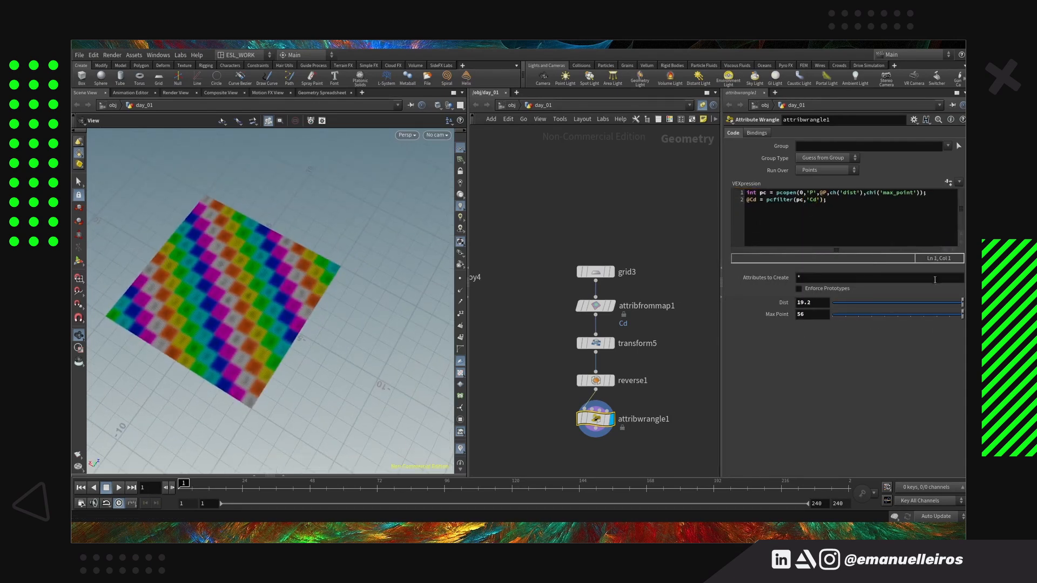
Set the wrangle's Dist to 1 and Max Point to 301, and inspect the blurred grid
{"action": "type", "text": "1"}
{"action": "key", "text": "Return"}
{"action": "middle_click_drag", "start_coordinate": [804, 315], "coordinate": [886, 319]}
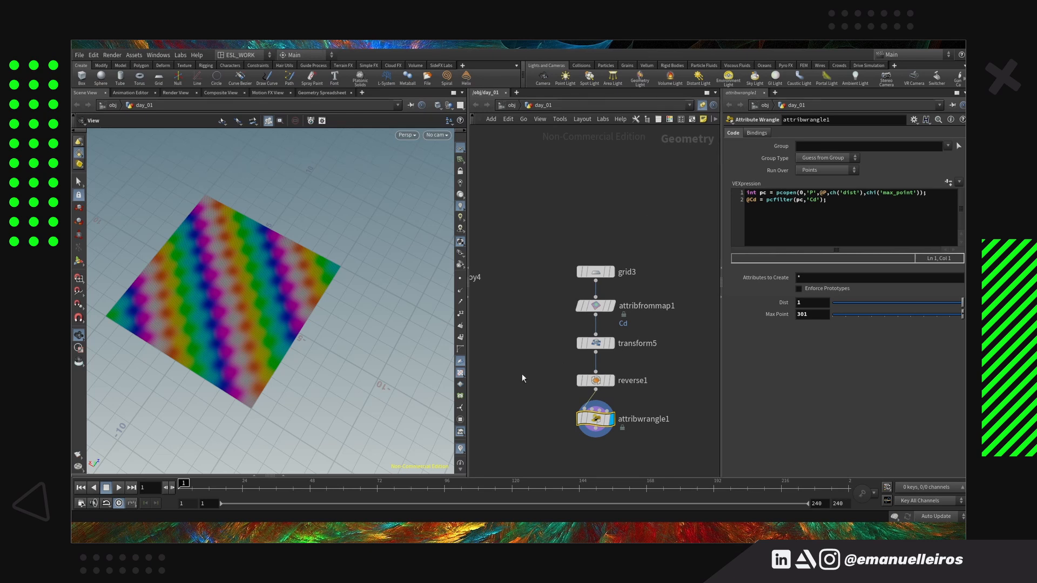
{"action": "left_click_drag", "start_coordinate": [301, 301], "coordinate": [289, 296]}
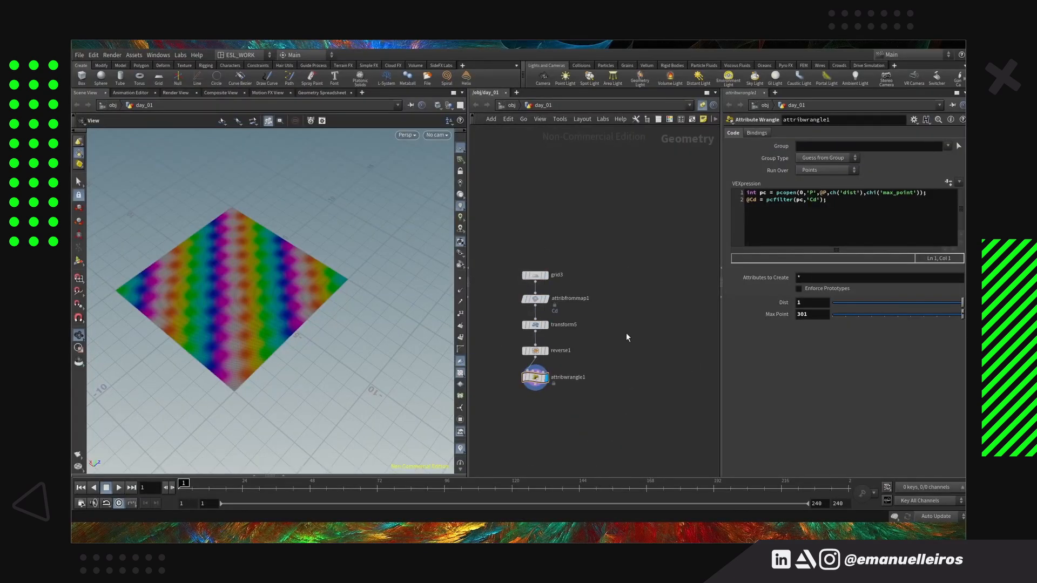
Rename the colour-blurring wrangle to exemplo_07
{"action": "double_click", "coordinate": [624, 345]}
{"action": "type", "text": "exemplo"}
{"action": "key", "text": "Return"}
Duplicate the whole exemplo_07 node chain beside the original as the exemplo_08 setup
{"action": "scroll", "coordinate": [578, 324], "scroll_direction": "down", "scroll_amount": 4}
{"action": "left_click_drag", "start_coordinate": [618, 245], "coordinate": [567, 349]}
{"action": "left_click_drag", "start_coordinate": [583, 277], "coordinate": [639, 277], "text": "alt"}
{"action": "scroll", "coordinate": [670, 319], "scroll_direction": "up", "scroll_amount": 5}
{"action": "left_click", "coordinate": [622, 374]}
Display attribfrommap2 and replace its texture map with the mandrill image from the folder above $HFS/houdini/pic/texture/
{"action": "left_click", "coordinate": [616, 261]}
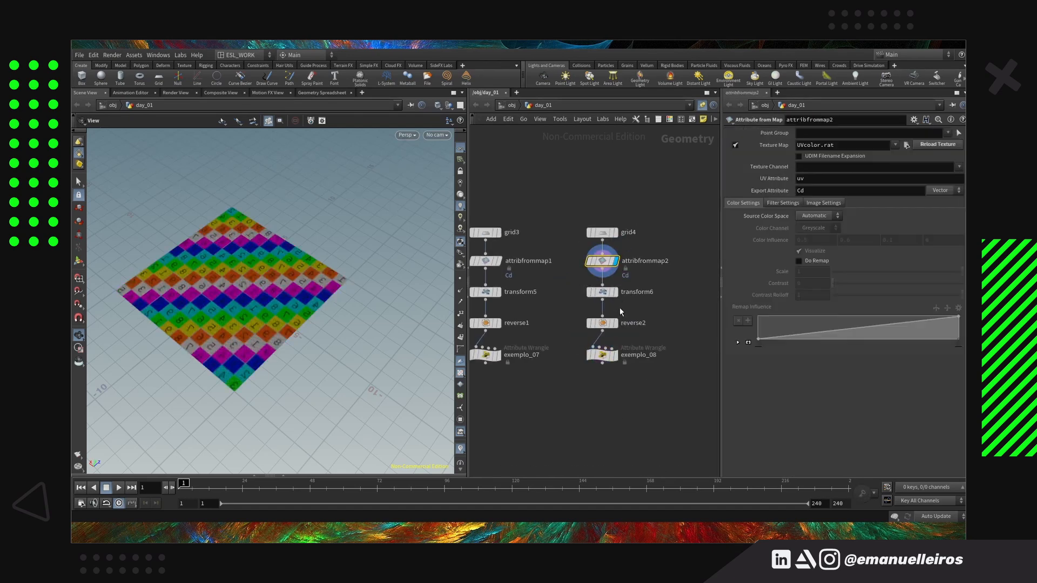
{"action": "left_click", "coordinate": [906, 145]}
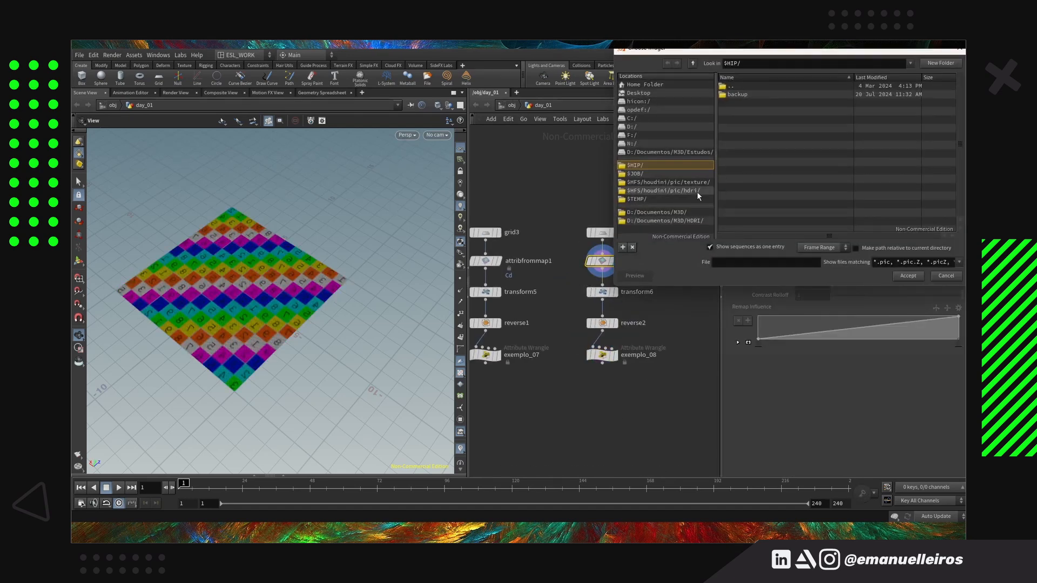
{"action": "left_click", "coordinate": [676, 182]}
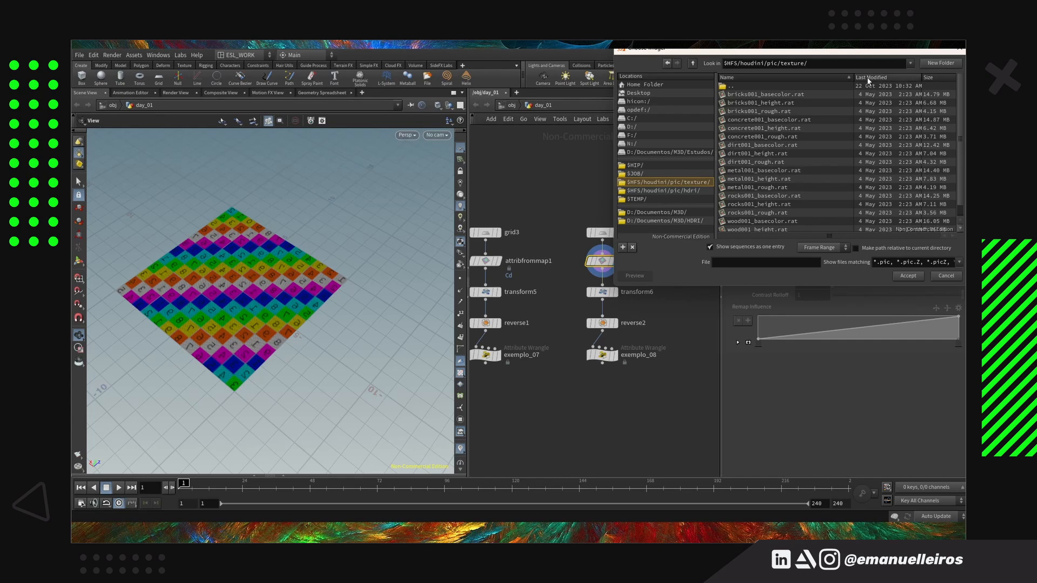
{"action": "left_click", "coordinate": [693, 64]}
{"action": "scroll", "coordinate": [821, 135], "scroll_direction": "down", "scroll_amount": 5}
{"action": "scroll", "coordinate": [820, 130], "scroll_direction": "down", "scroll_amount": 3}
{"action": "left_click", "coordinate": [788, 178]}
{"action": "left_click", "coordinate": [903, 278]}
{"action": "left_click_drag", "start_coordinate": [244, 346], "coordinate": [367, 356]}
Display exemplo_08 and replace its second code line with @P = pcfilter(pc,'P');
{"action": "left_click", "coordinate": [615, 355]}
{"action": "left_click_drag", "start_coordinate": [264, 375], "coordinate": [270, 405]}
{"action": "left_click", "coordinate": [603, 356]}
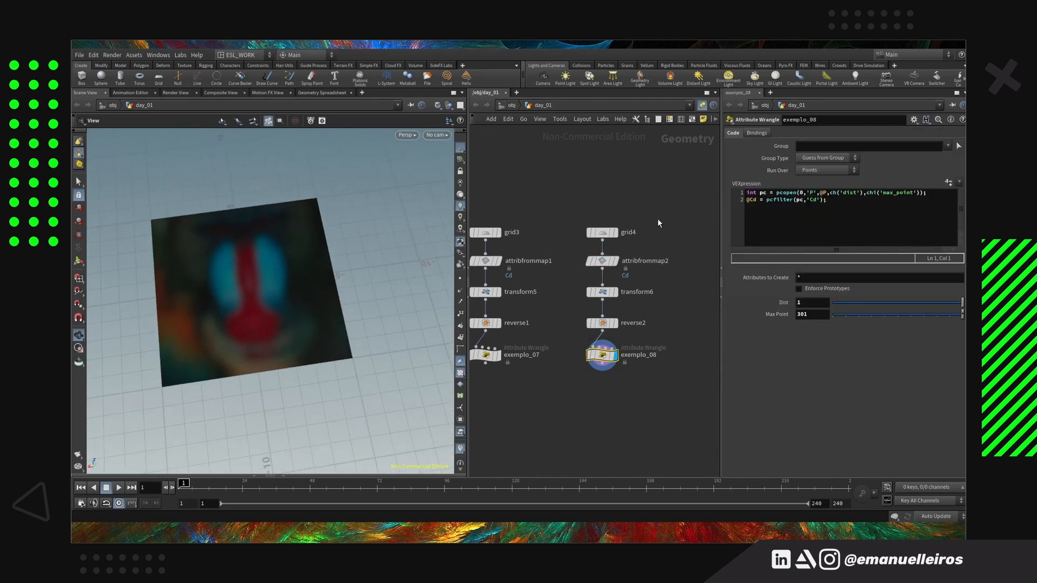
{"action": "left_click_drag", "start_coordinate": [829, 209], "coordinate": [746, 206]}
{"action": "type", "text": "@P = "}
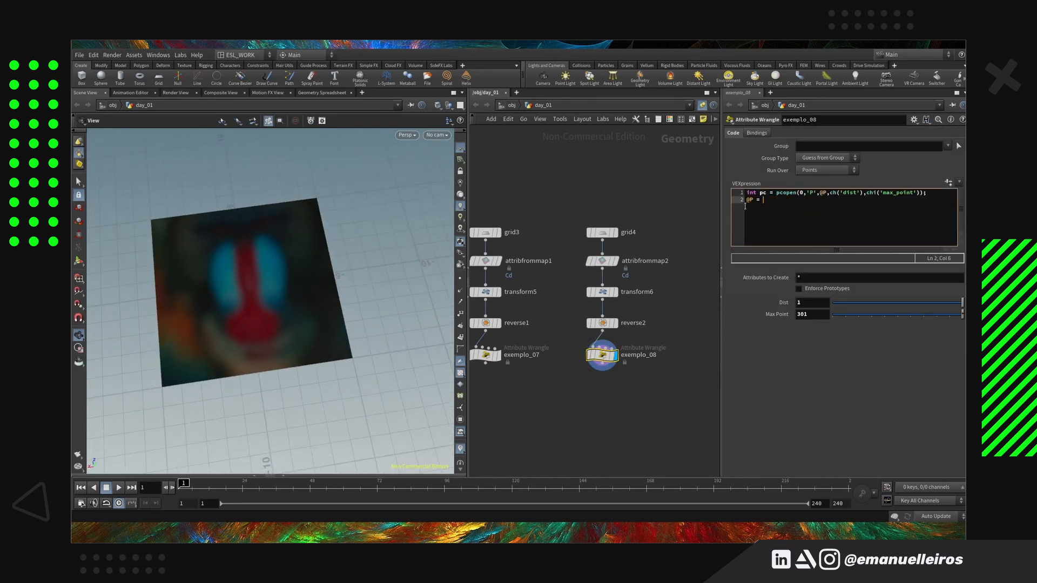
{"action": "type", "text": "pcfilter(pc"}
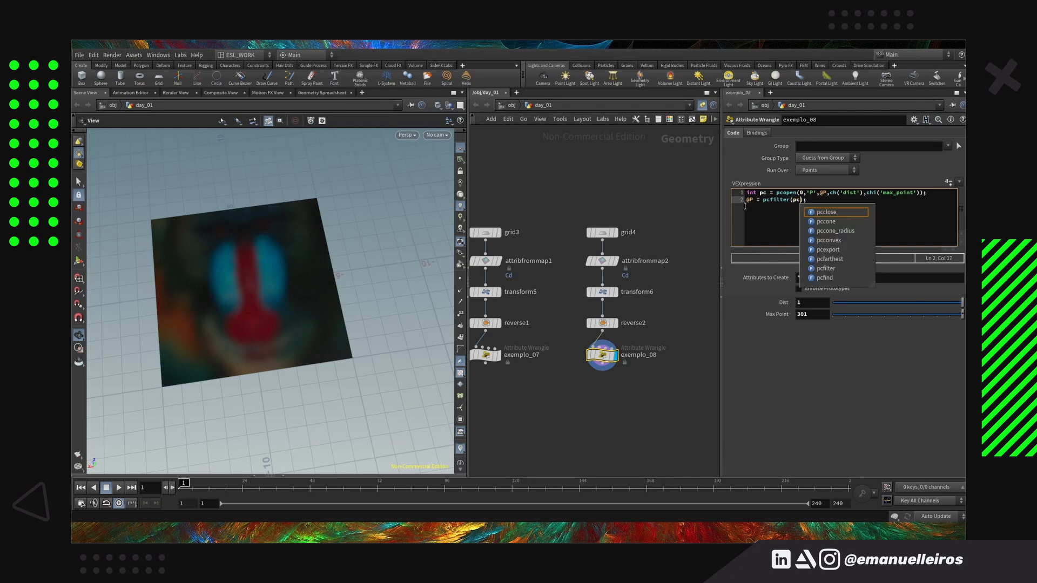
{"action": "type", "text": ",'P"}
{"action": "key", "text": "ctrl+Return"}
Orbit around the mandrill grid and play the animation briefly to examine the averaged positions
{"action": "left_click_drag", "start_coordinate": [259, 324], "coordinate": [286, 308]}
{"action": "left_click", "coordinate": [118, 487]}
{"action": "left_click", "coordinate": [106, 488]}
{"action": "left_click", "coordinate": [81, 487]}
Insert a Scatter node between grid4 and attribfrommap2 with a Force Total Count of 10000
{"action": "scroll", "coordinate": [601, 346], "scroll_direction": "up", "scroll_amount": 2}
{"action": "left_click_drag", "start_coordinate": [601, 362], "coordinate": [600, 398]}
{"action": "key", "text": "Tab"}
{"action": "type", "text": "scatter"}
{"action": "key", "text": "Return"}
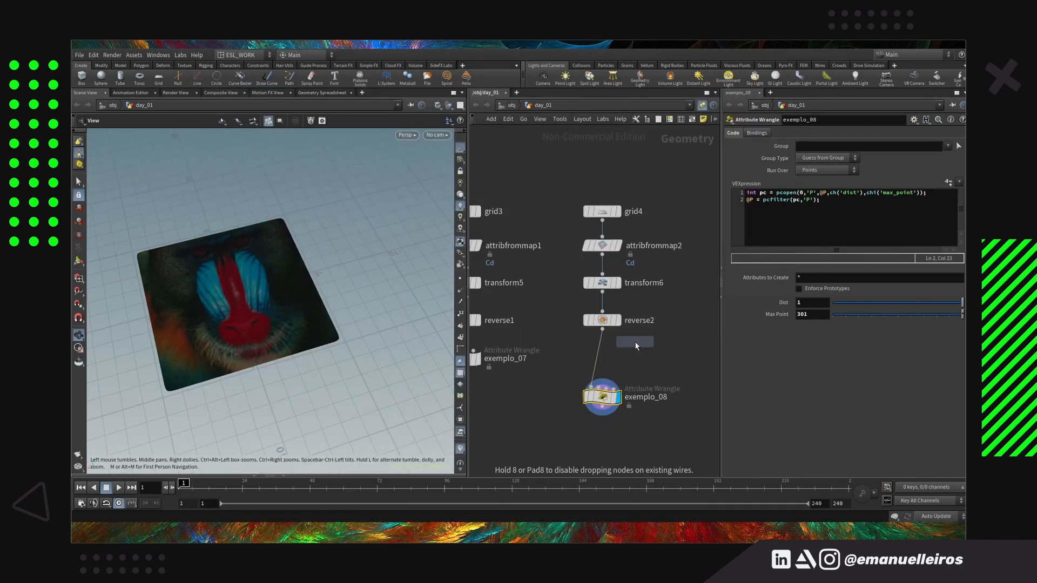
{"action": "left_click", "coordinate": [602, 230]}
{"action": "double_click", "coordinate": [804, 180]}
{"action": "type", "text": "50000"}
{"action": "key", "text": "Return"}
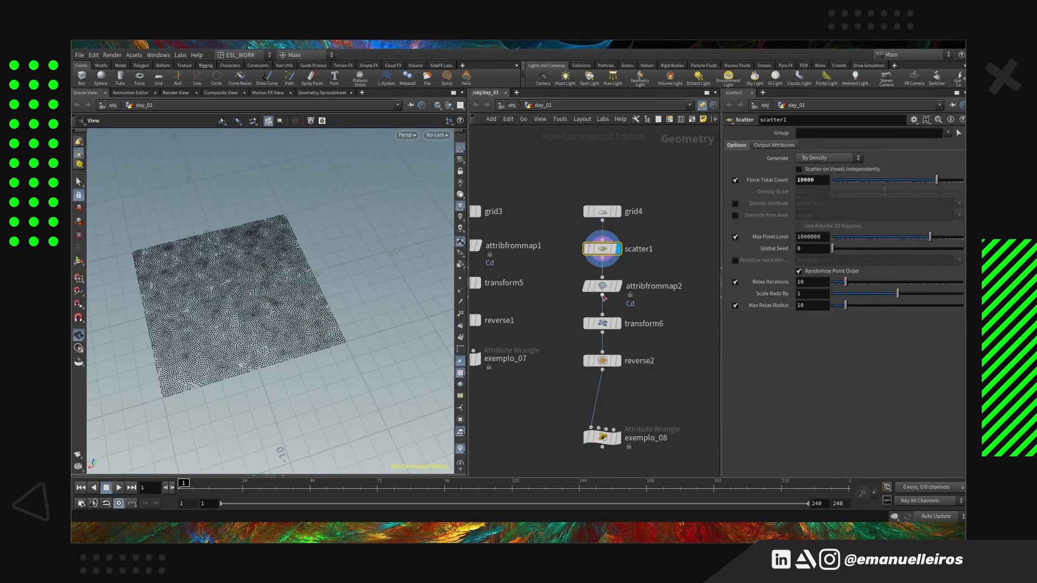
{"action": "key", "text": "Return"}
Display exemplo_08's scattered mandrill points and play the animation briefly before rewinding to the first frame
{"action": "left_click", "coordinate": [617, 311]}
{"action": "middle_click_drag", "start_coordinate": [619, 357], "coordinate": [629, 271]}
{"action": "left_click", "coordinate": [625, 299]}
{"action": "left_click_drag", "start_coordinate": [575, 369], "coordinate": [600, 333]}
{"action": "left_click", "coordinate": [625, 339]}
{"action": "left_click", "coordinate": [118, 488]}
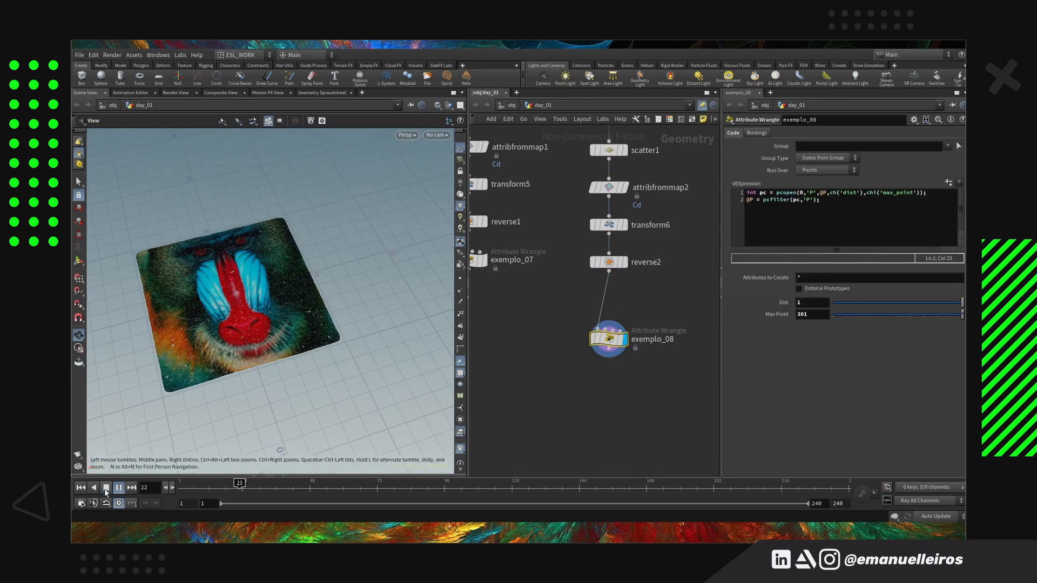
{"action": "left_click", "coordinate": [107, 488]}
{"action": "left_click", "coordinate": [81, 488]}
{"action": "left_click", "coordinate": [814, 193]}
{"action": "key", "text": "BackSpace"}
{"action": "type", "text": "Cd"}
{"action": "key", "text": "Right"}
{"action": "key", "text": "Right"}
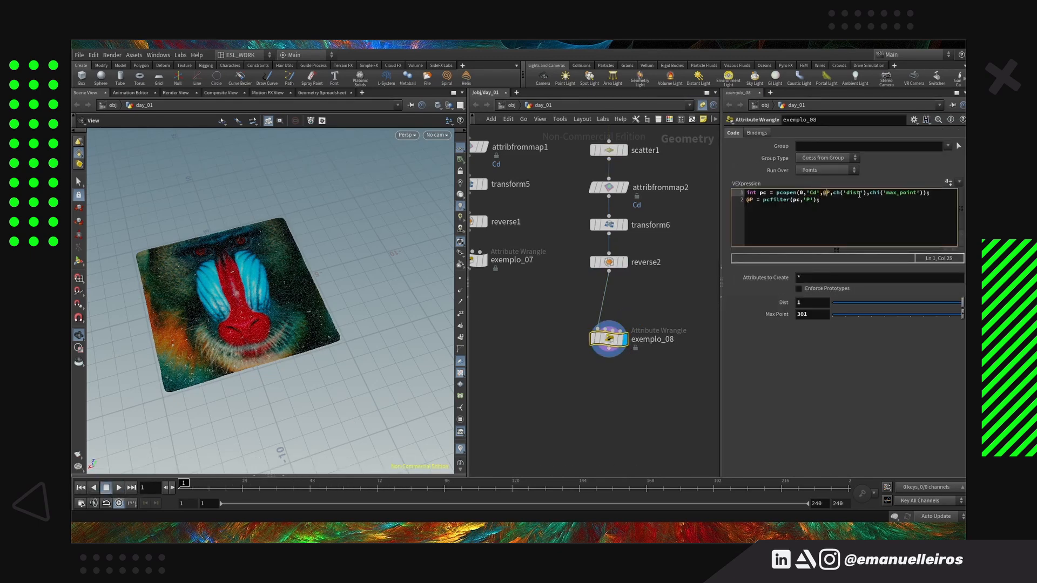
{"action": "key", "text": "BackSpace"}
{"action": "type", "text": "Cd"}
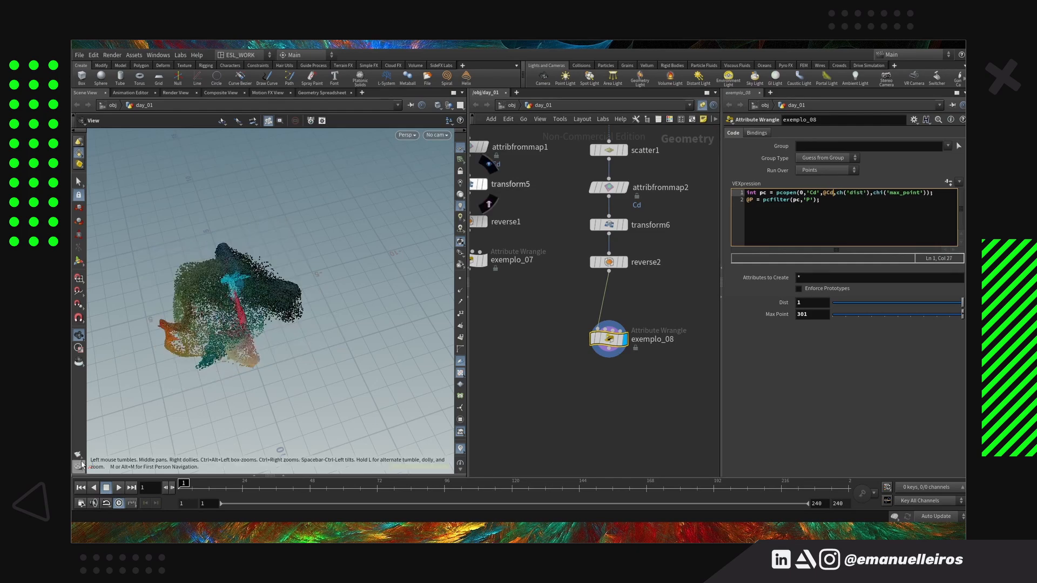
Lower exemplo_08's Max Point to 1 and raise it again to examine how the coloured points move
{"action": "mouse_move", "coordinate": [850, 315]}
{"action": "left_mouse_down"}
{"action": "mouse_move", "coordinate": [840, 323]}
{"action": "mouse_move", "coordinate": [951, 321]}
{"action": "mouse_move", "coordinate": [849, 320]}
{"action": "mouse_move", "coordinate": [841, 310]}
{"action": "left_mouse_up"}
{"action": "left_click", "coordinate": [890, 303]}
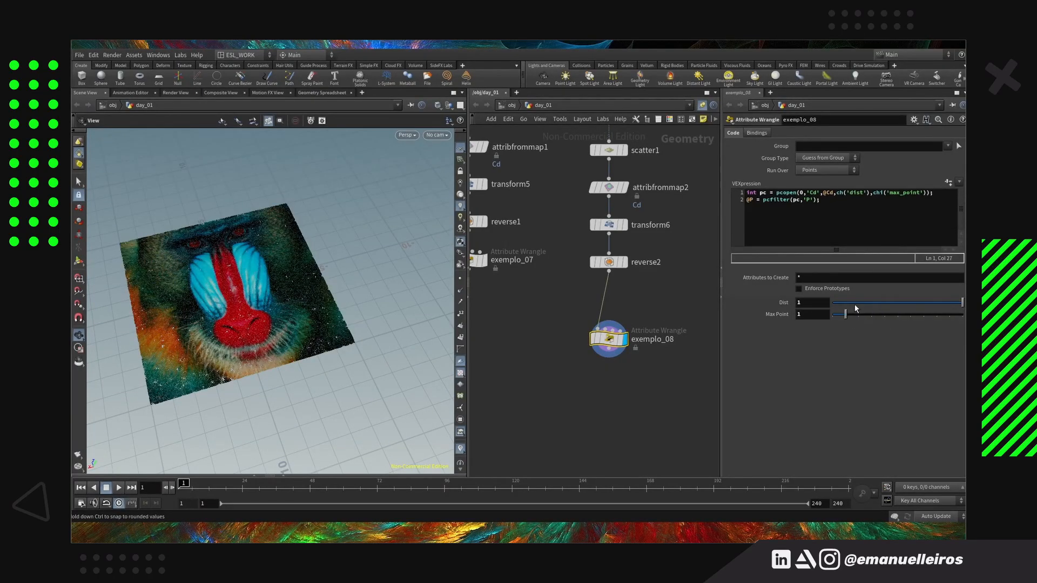
{"action": "left_click_drag", "start_coordinate": [845, 314], "coordinate": [957, 324]}
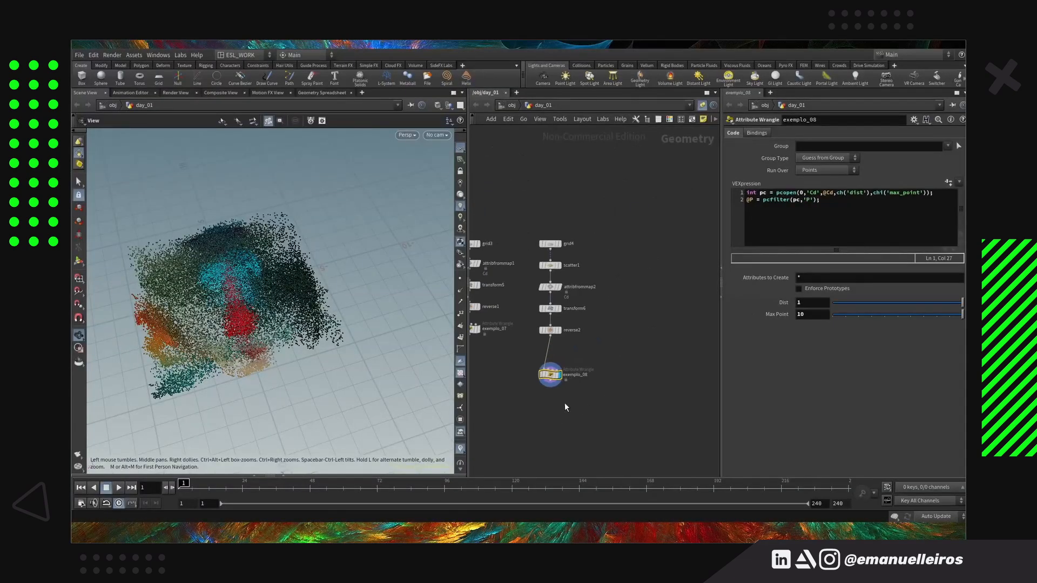
Add a pig head test geometry node beside the exemplo_08 chain
{"action": "key", "text": "Tab"}
{"action": "type", "text": "pig"}
{"action": "key", "text": "Return"}
{"action": "left_click", "coordinate": [642, 224]}
{"action": "key", "text": "Tab"}
{"action": "type", "text": "scat"}
{"action": "key", "text": "Return"}
{"action": "key", "text": "Escape"}
Connect a new Attribute Wrangle below the pig head test geometry and display its result
{"action": "left_click_drag", "start_coordinate": [642, 231], "coordinate": [642, 293]}
{"action": "key", "text": "Tab"}
{"action": "type", "text": "wr"}
{"action": "key", "text": "Return"}
{"action": "left_click", "coordinate": [643, 291]}
{"action": "left_click", "coordinate": [654, 292]}
{"action": "left_click_drag", "start_coordinate": [270, 368], "coordinate": [313, 335]}
{"action": "key", "text": "h"}
Write the wrangle's first line as int pc = pcopen(0,'N',@N,ch('dist'),chi('max_point'));
{"action": "left_click", "coordinate": [796, 196]}
{"action": "type", "text": "int pc = pcopen();"}
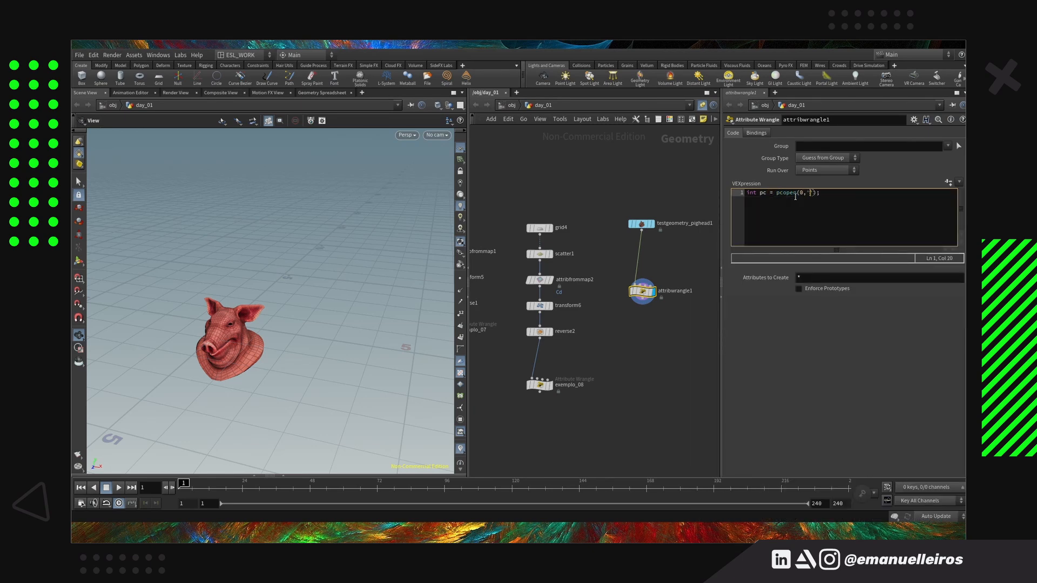
{"action": "type", "text": "0,'N',@N,ch('dist"}
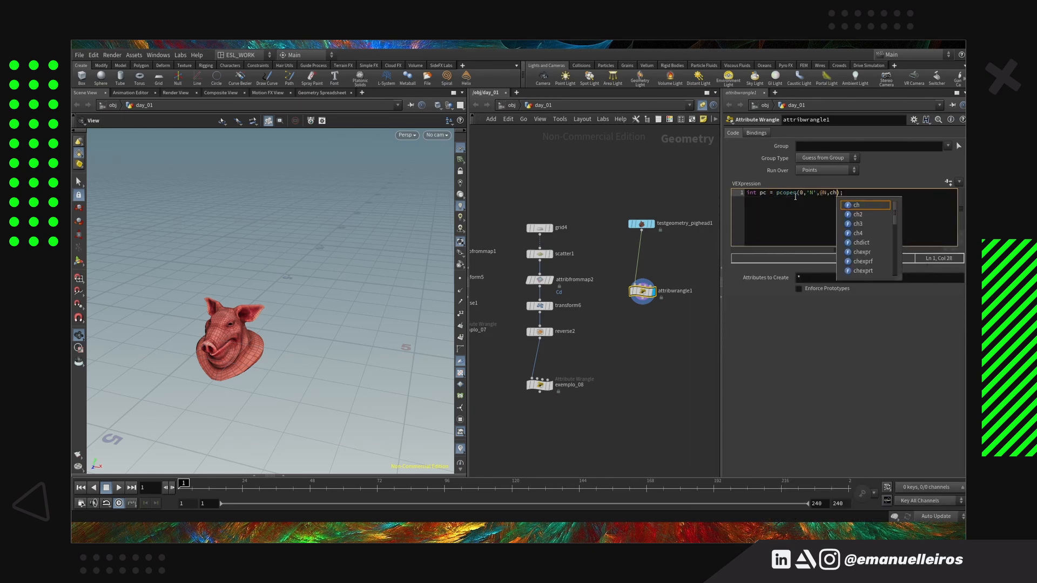
{"action": "type", "text": "),chi("}
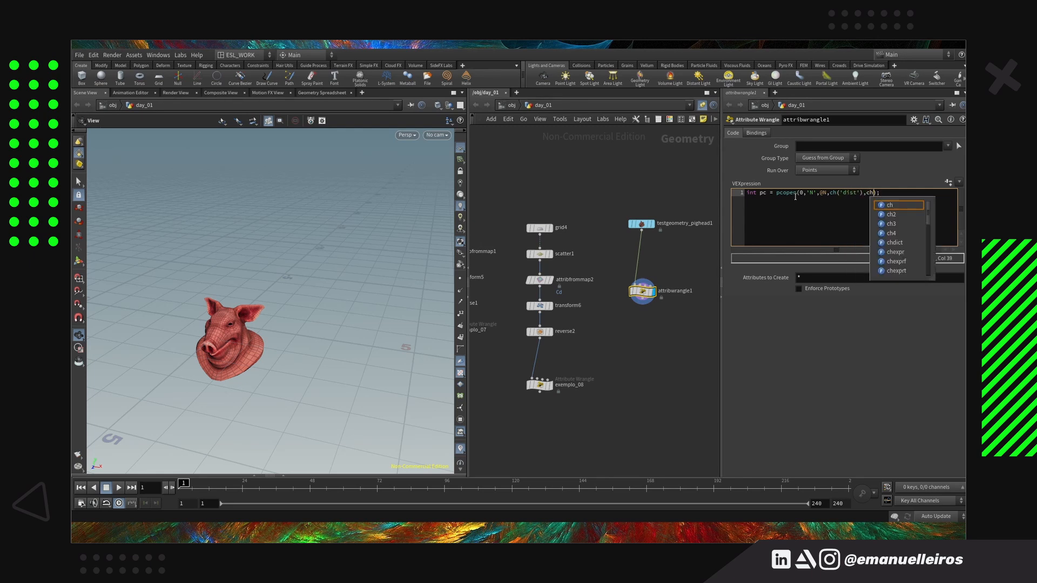
{"action": "type", "text": "'max_point"}
{"action": "key", "text": "End"}
{"action": "key", "text": "Return"}
{"action": "type", "text": "@P = pcfilter"}
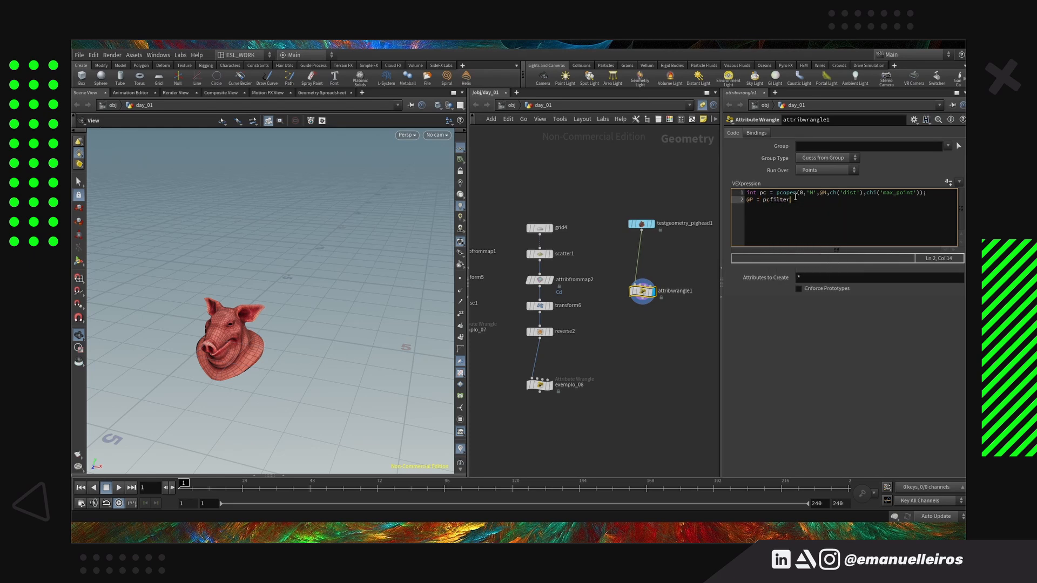
{"action": "type", "text": "(pc,'P');"}
{"action": "key", "text": "End"}
{"action": "key", "text": "Return"}
{"action": "type", "text": "@Cd = @N;"}
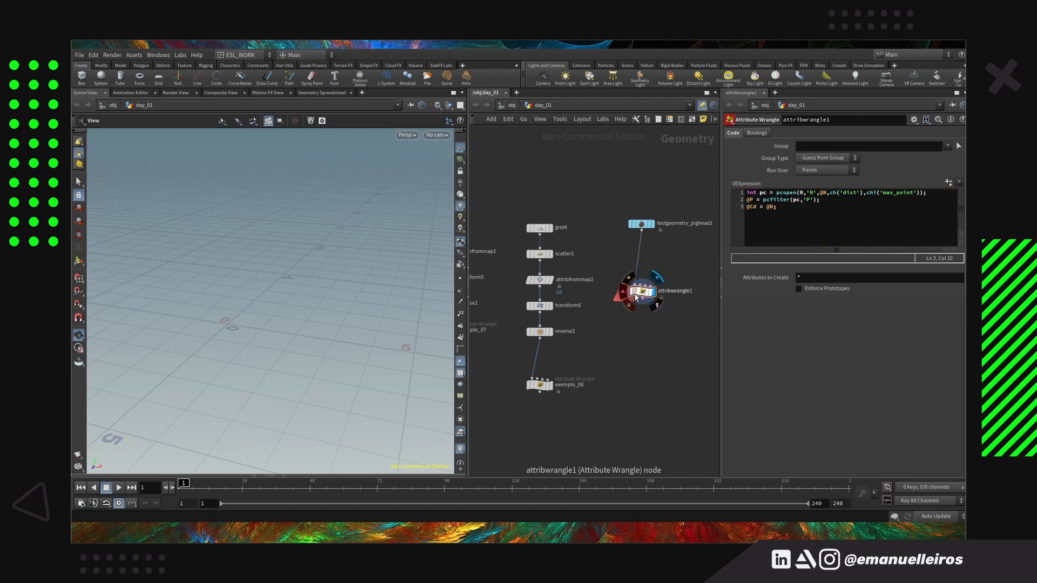
Check the wrangle's node information and insert a Scatter node between the pig head and the wrangle
{"action": "middle_click", "coordinate": [625, 294]}
{"action": "key", "text": "Tab"}
{"action": "type", "text": "scatter"}
{"action": "key", "text": "Return"}
{"action": "left_click", "coordinate": [643, 259]}
{"action": "left_click", "coordinate": [642, 292]}
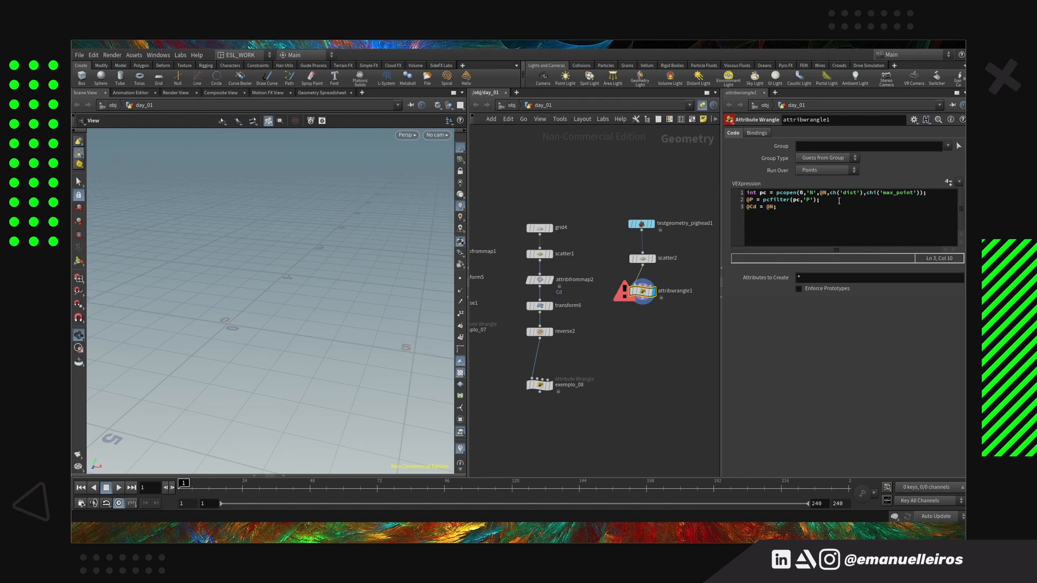
Create the wrangle's Dist and Max Point parameters, set them to 1 and 2, and insert an Add node above the wrangle
{"action": "left_click", "coordinate": [949, 182]}
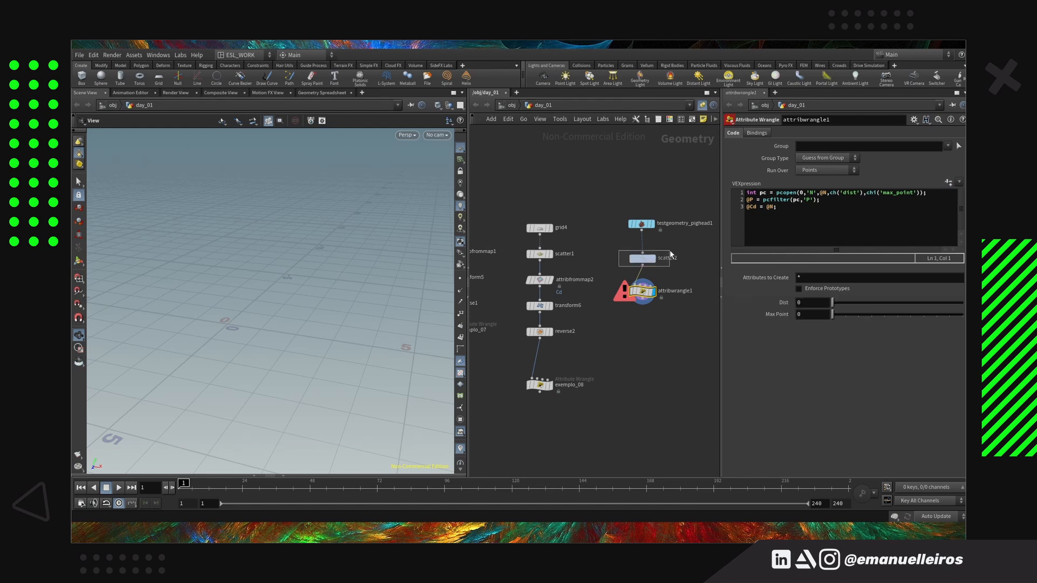
{"action": "left_click_drag", "start_coordinate": [832, 314], "coordinate": [859, 315]}
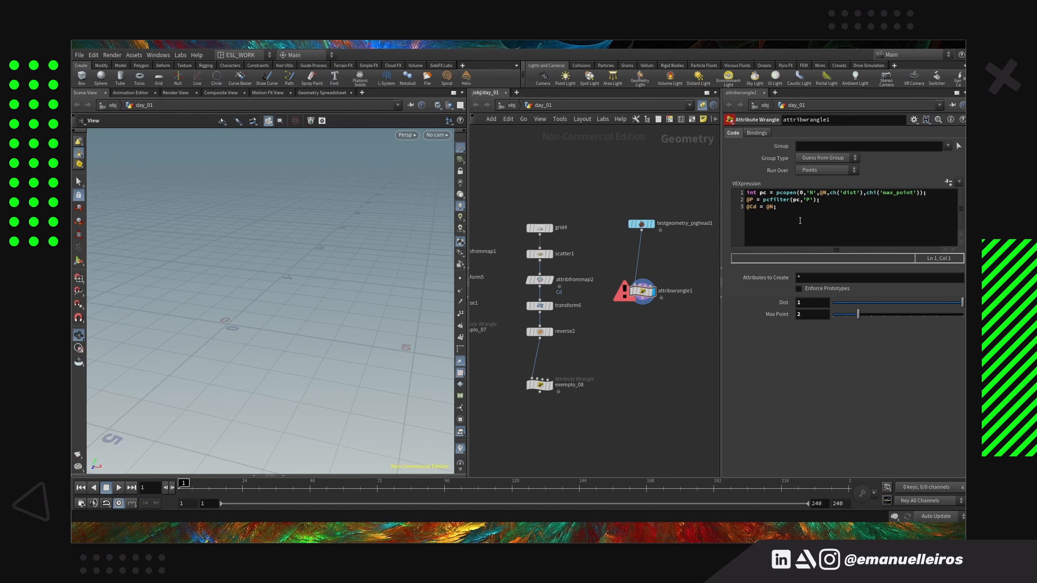
{"action": "key", "text": "Tab"}
{"action": "key", "text": "Return"}
{"action": "left_click", "coordinate": [643, 255]}
{"action": "left_click", "coordinate": [642, 292]}
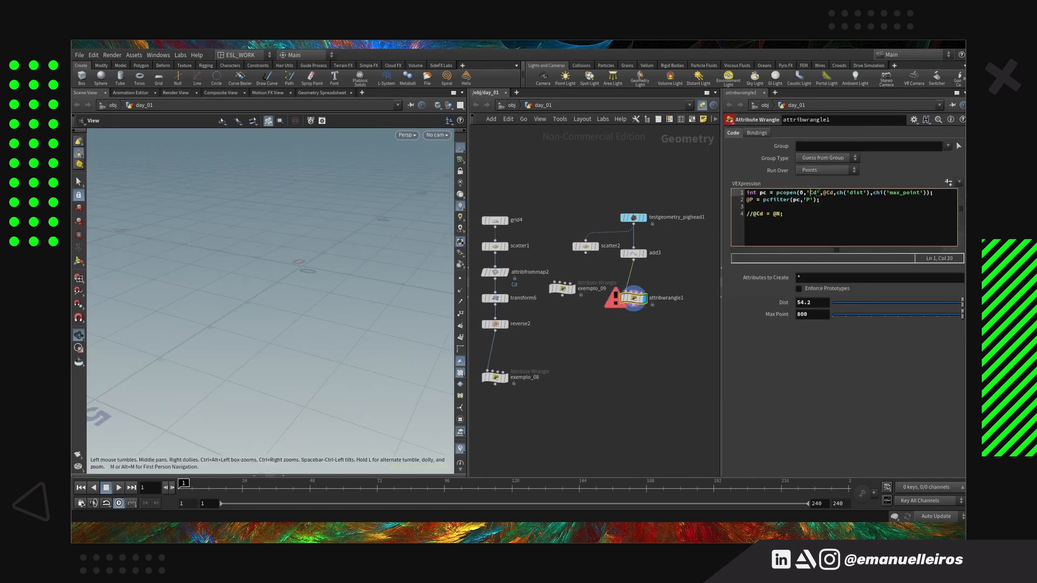
Change the wrangle's pcopen lookup from colour to normals, using 'N' and @N
{"action": "type", "text": "N"}
{"action": "double_click", "coordinate": [827, 193]}
{"action": "type", "text": "N"}
{"action": "key", "text": "Tab"}
{"action": "key", "text": "ctrl+z"}
Insert a Normal node between the pig head and add3, and display add3's result
{"action": "left_click", "coordinate": [677, 231]}
{"action": "key", "text": "Tab"}
{"action": "type", "text": "nor"}
{"action": "key", "text": "Return"}
{"action": "left_click", "coordinate": [635, 243]}
{"action": "left_click", "coordinate": [644, 269]}
{"action": "left_click", "coordinate": [623, 269]}
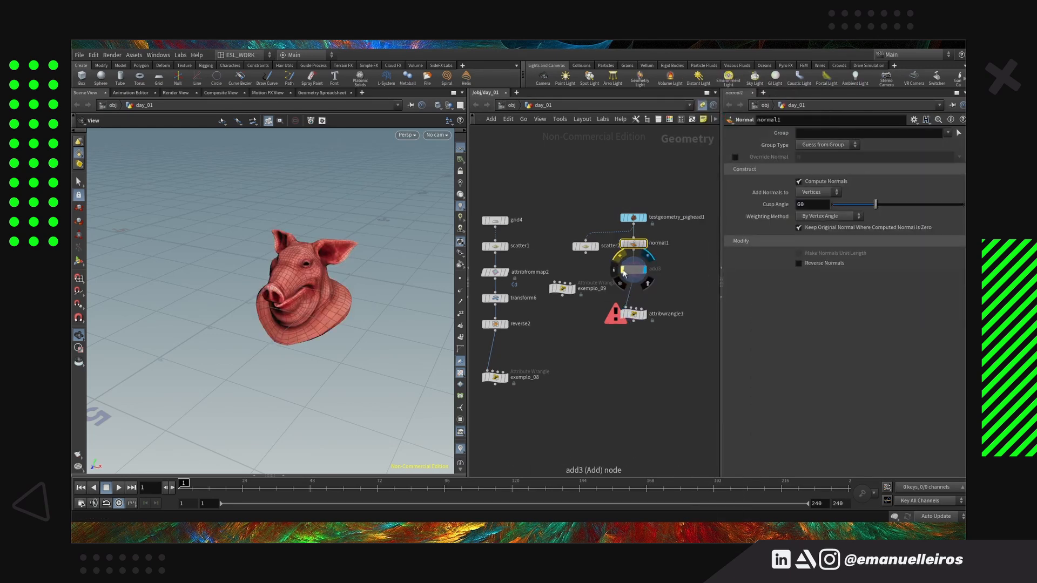
Set the wrangle's Max Point to 9 and inspect its error information
{"action": "left_click", "coordinate": [623, 270]}
{"action": "middle_click", "coordinate": [630, 271]}
{"action": "left_click", "coordinate": [634, 316]}
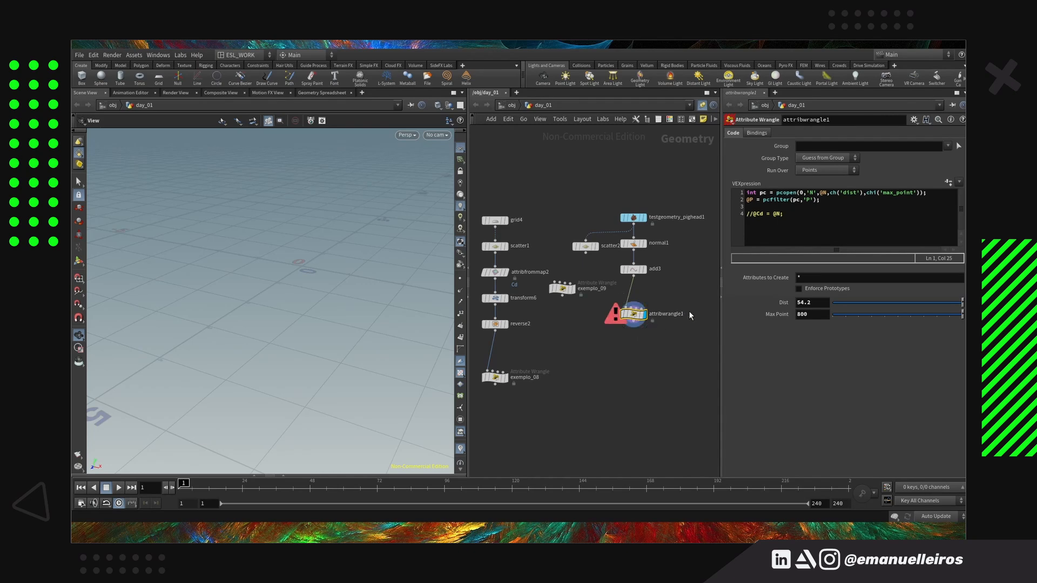
{"action": "left_click_drag", "start_coordinate": [899, 316], "coordinate": [950, 318]}
{"action": "middle_click", "coordinate": [644, 314]}
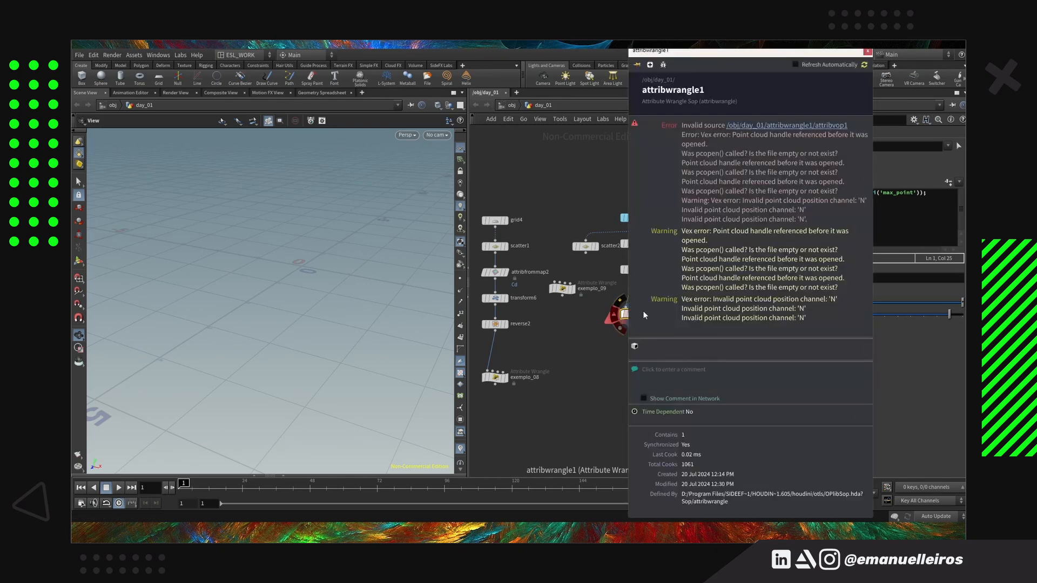
Place normal1 between the pig head and add3, and set the displayed wrangle's Max Point to 1
{"action": "left_click_drag", "start_coordinate": [631, 297], "coordinate": [637, 247]}
{"action": "left_click", "coordinate": [645, 325]}
{"action": "left_click", "coordinate": [634, 325]}
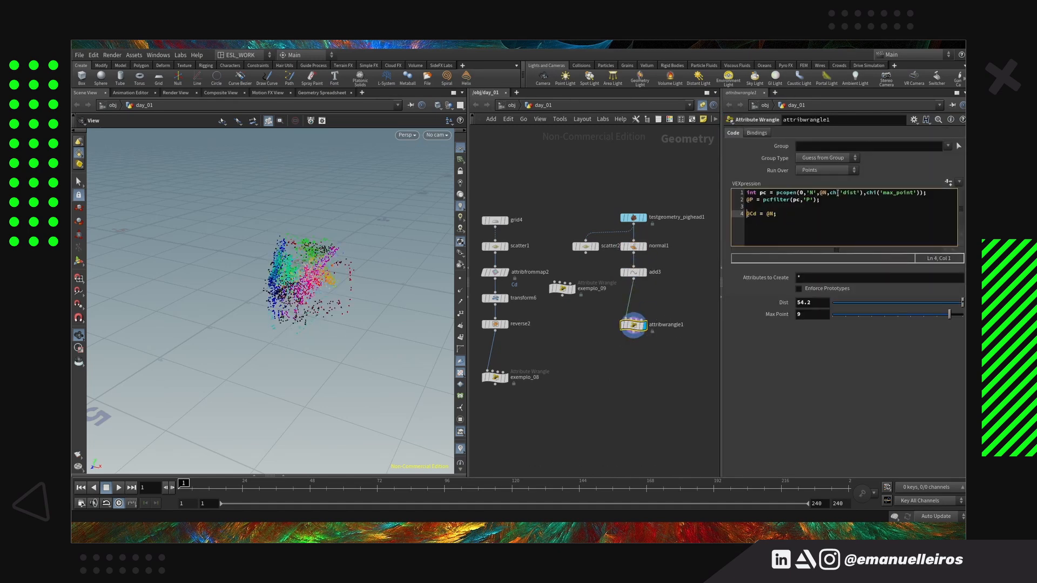
{"action": "left_click_drag", "start_coordinate": [949, 314], "coordinate": [846, 315]}
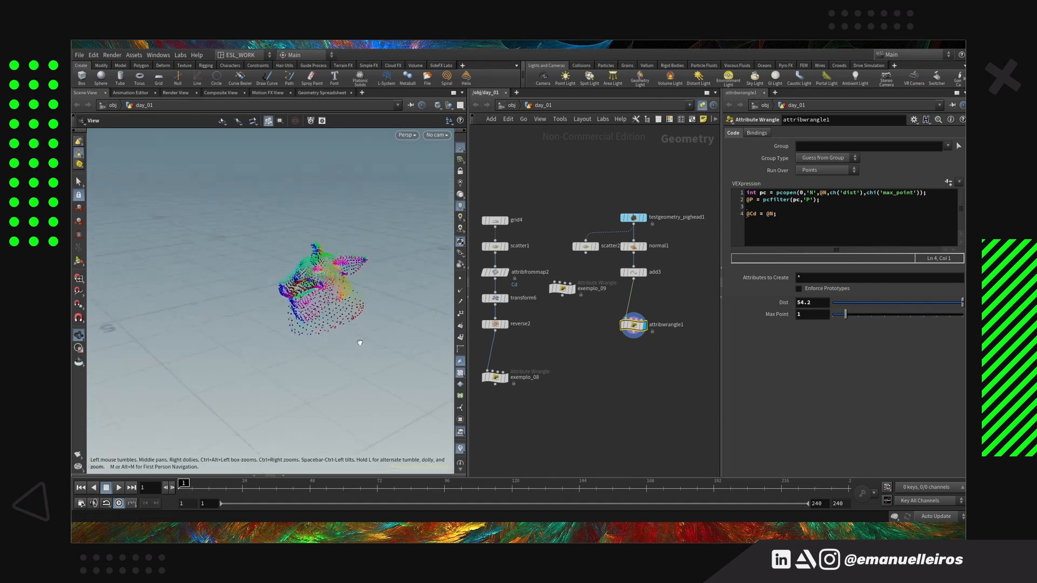
{"action": "left_click_drag", "start_coordinate": [360, 343], "coordinate": [371, 382]}
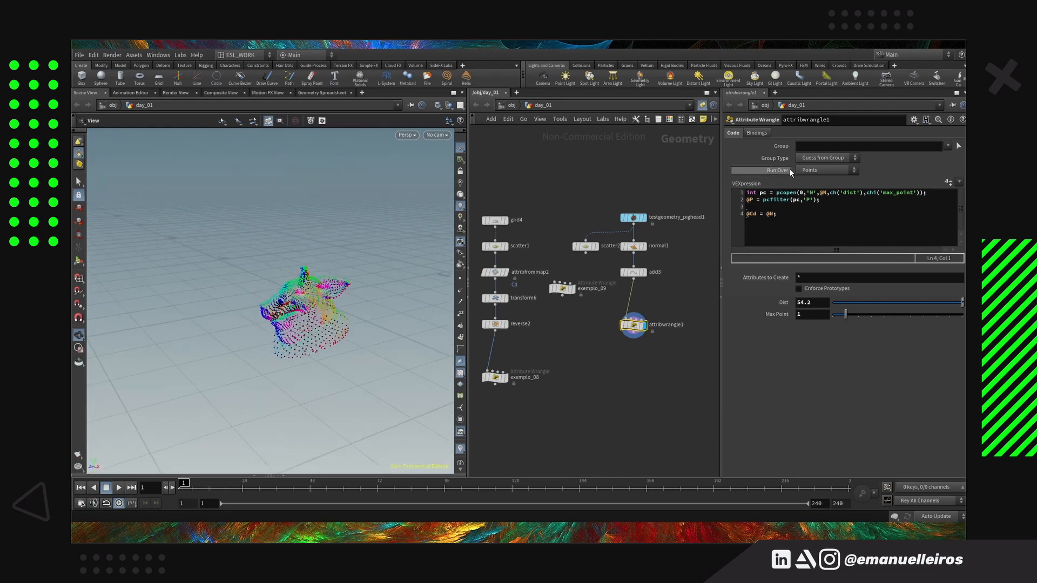
Check that normal1 adds its normals to Points and return to the wrangle's parameters
{"action": "middle_click_drag", "start_coordinate": [680, 327], "coordinate": [671, 364]}
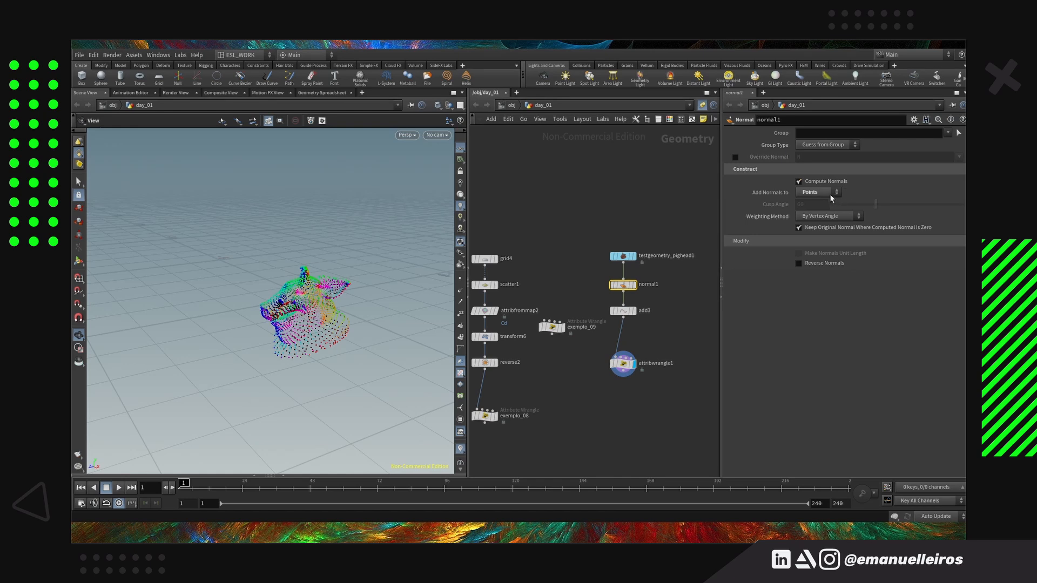
{"action": "left_click", "coordinate": [830, 194]}
{"action": "left_click", "coordinate": [623, 363]}
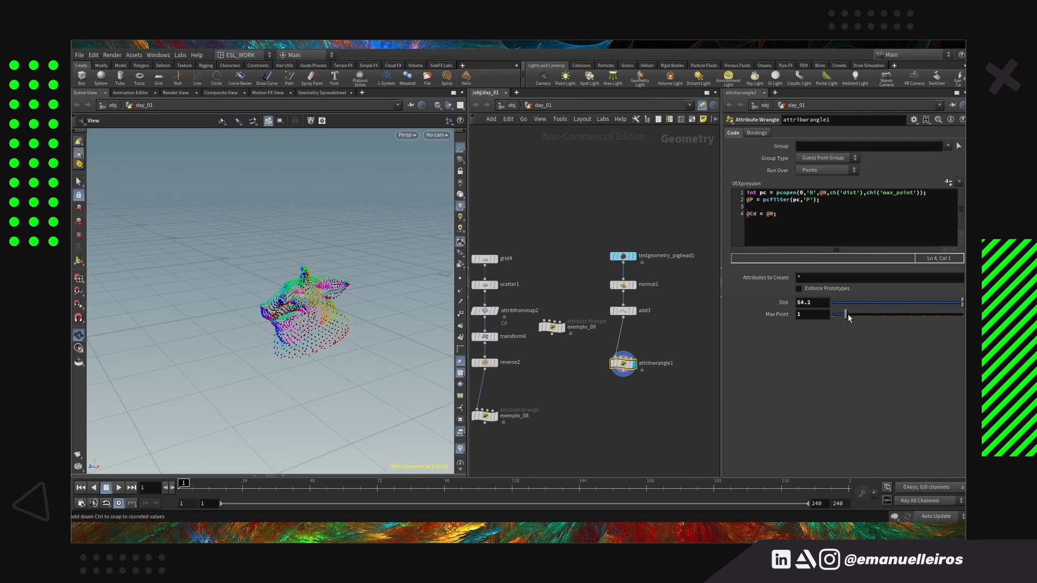
Raise the wrangle's Max Point to 150 and examine the coloured pig points from several angles
{"action": "mouse_move", "coordinate": [846, 316]}
{"action": "left_mouse_down"}
{"action": "mouse_move", "coordinate": [963, 315]}
{"action": "mouse_move", "coordinate": [845, 315]}
{"action": "left_mouse_up"}
{"action": "left_click_drag", "start_coordinate": [452, 315], "coordinate": [319, 308]}
{"action": "left_click_drag", "start_coordinate": [925, 316], "coordinate": [963, 319]}
{"action": "middle_click_drag", "start_coordinate": [814, 315], "coordinate": [869, 303]}
{"action": "left_click_drag", "start_coordinate": [433, 334], "coordinate": [294, 245]}
{"action": "scroll", "coordinate": [305, 309], "scroll_direction": "up", "scroll_amount": 3}
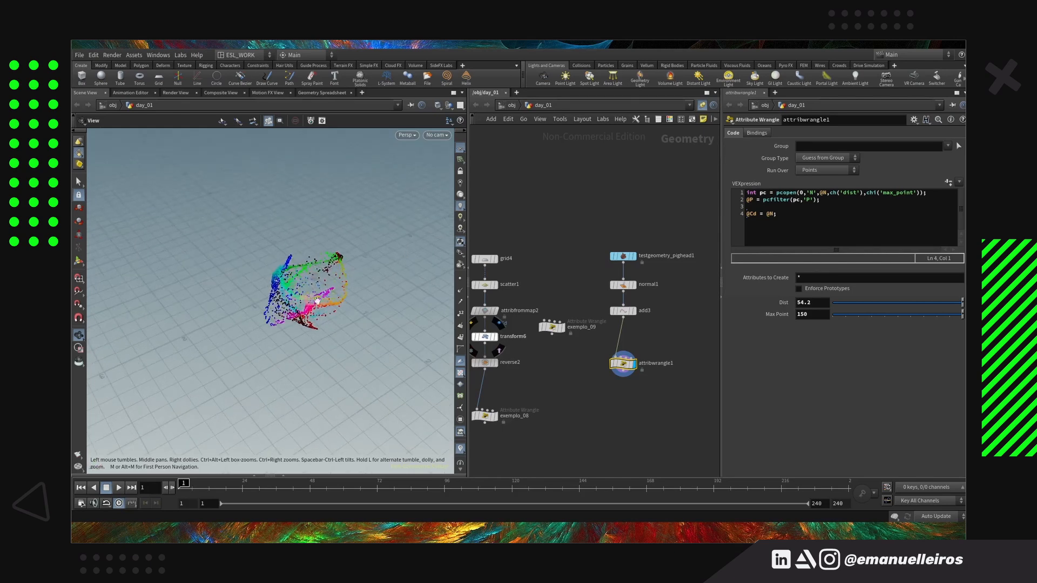
{"action": "left_click_drag", "start_coordinate": [304, 351], "coordinate": [383, 338]}
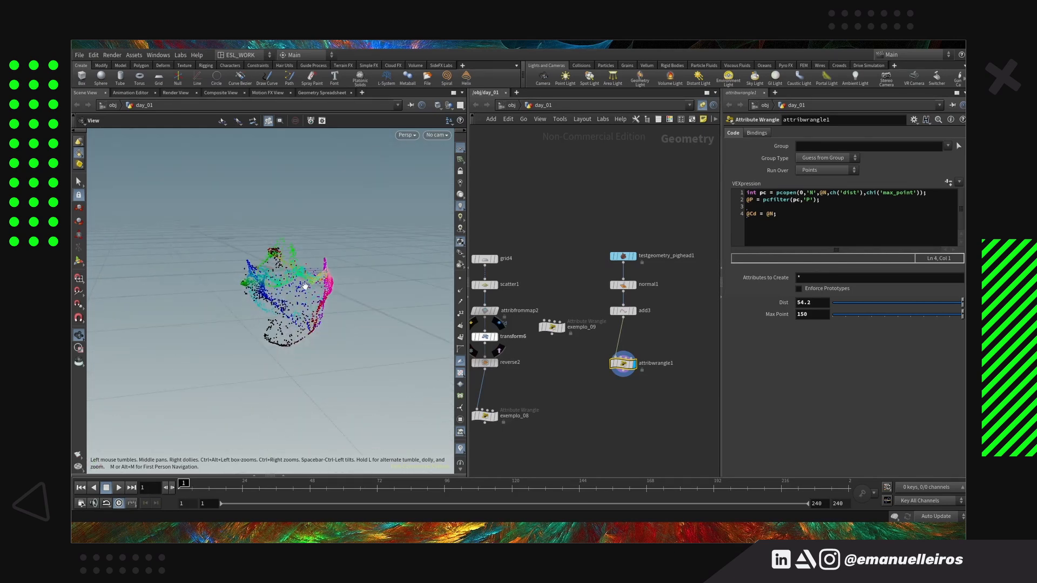
{"action": "left_click_drag", "start_coordinate": [305, 286], "coordinate": [285, 343]}
{"action": "mouse_move", "coordinate": [360, 328]}
{"action": "left_mouse_down"}
{"action": "mouse_move", "coordinate": [283, 362]}
{"action": "mouse_move", "coordinate": [373, 322]}
{"action": "left_mouse_up"}
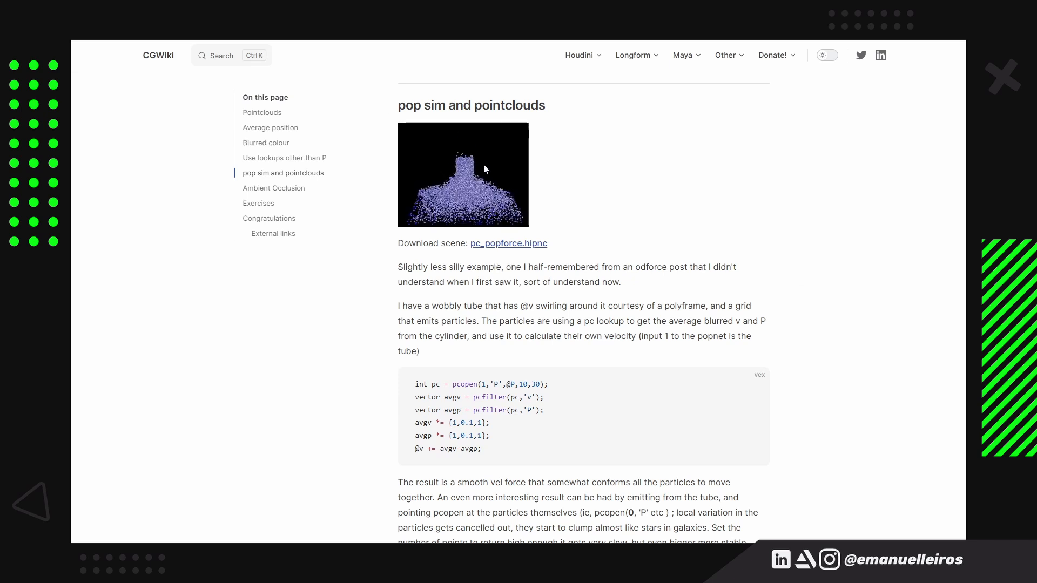
Switch to the CGWiki page and read the pop sim and pointclouds section
{"action": "scroll", "coordinate": [805, 229], "scroll_direction": "down", "scroll_amount": 1}
{"action": "scroll", "coordinate": [875, 317], "scroll_direction": "up", "scroll_amount": 1}
{"action": "scroll", "coordinate": [878, 382], "scroll_direction": "down", "scroll_amount": 1}
{"action": "scroll", "coordinate": [878, 382], "scroll_direction": "down", "scroll_amount": 1}
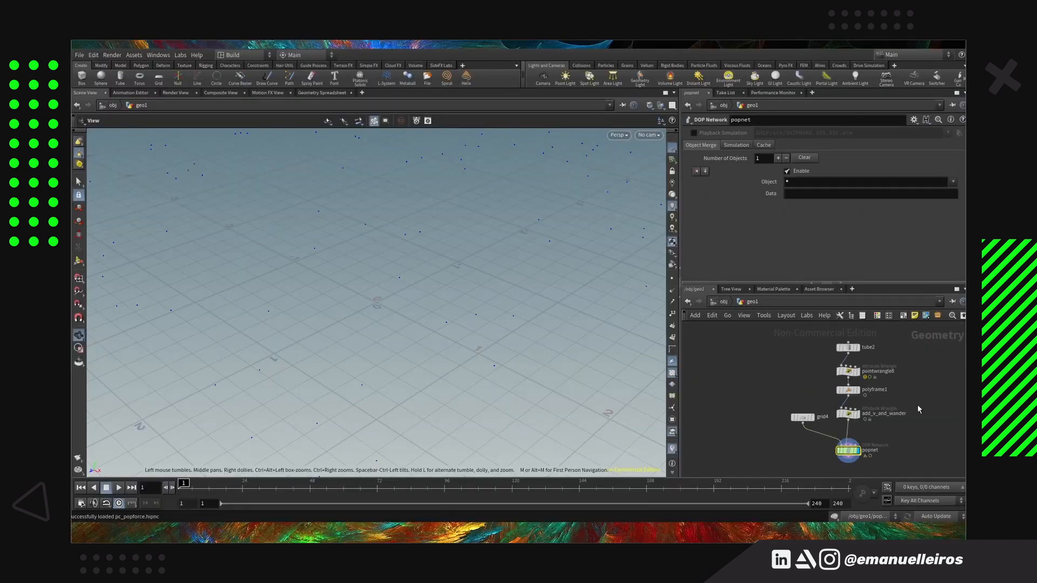
Switch to the pc_popforce scene in Houdini, play its particle simulation and rewind to the first frame
{"action": "left_click", "coordinate": [822, 363]}
{"action": "key", "text": "f"}
{"action": "middle_click_drag", "start_coordinate": [424, 347], "coordinate": [390, 382]}
{"action": "left_click", "coordinate": [119, 488]}
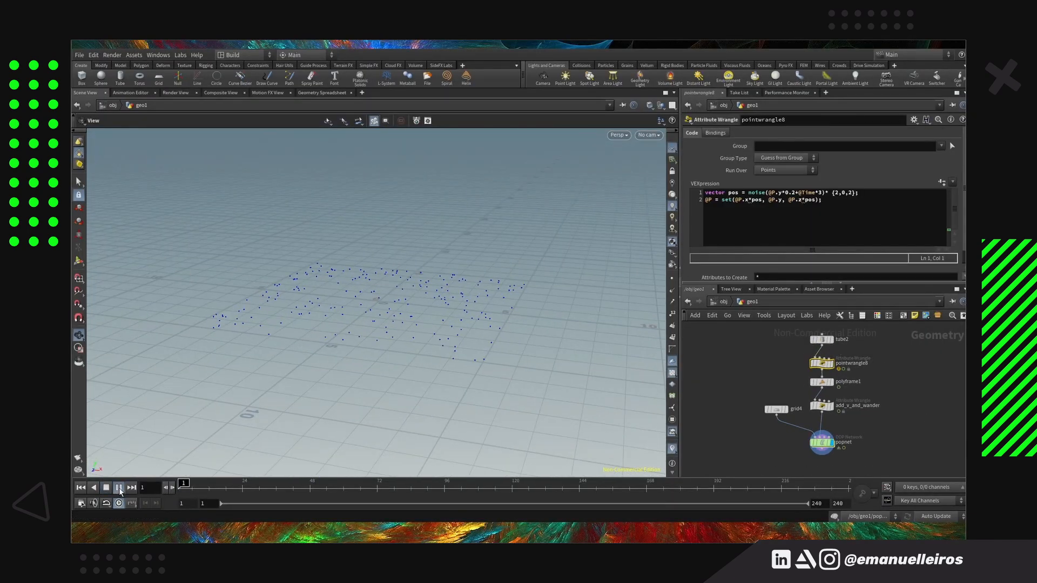
{"action": "left_click", "coordinate": [81, 488]}
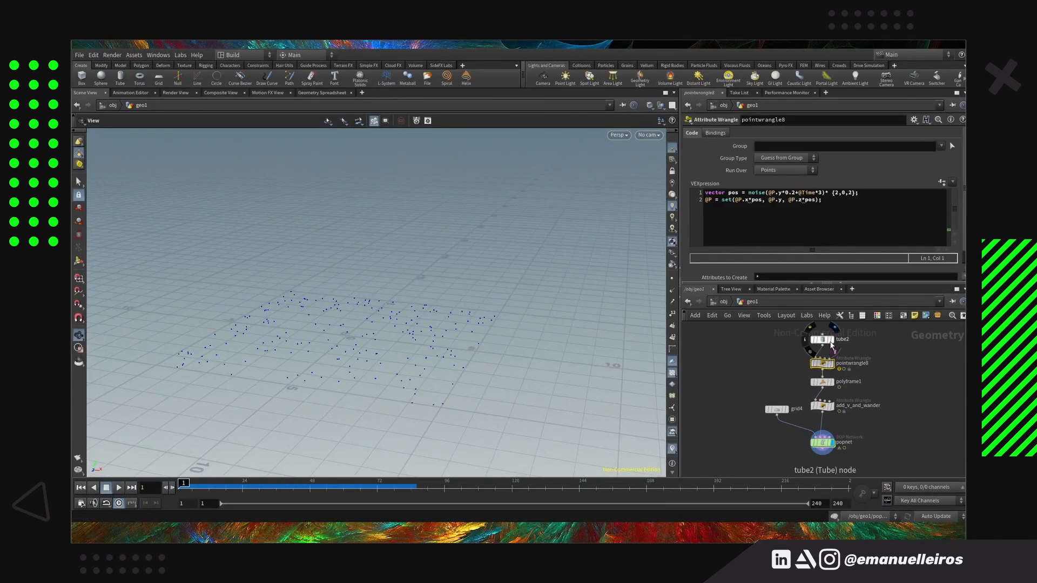
Examine tube2's settings and the add_v_and_wander wrangle's code and Lift values
{"action": "left_click", "coordinate": [822, 339]}
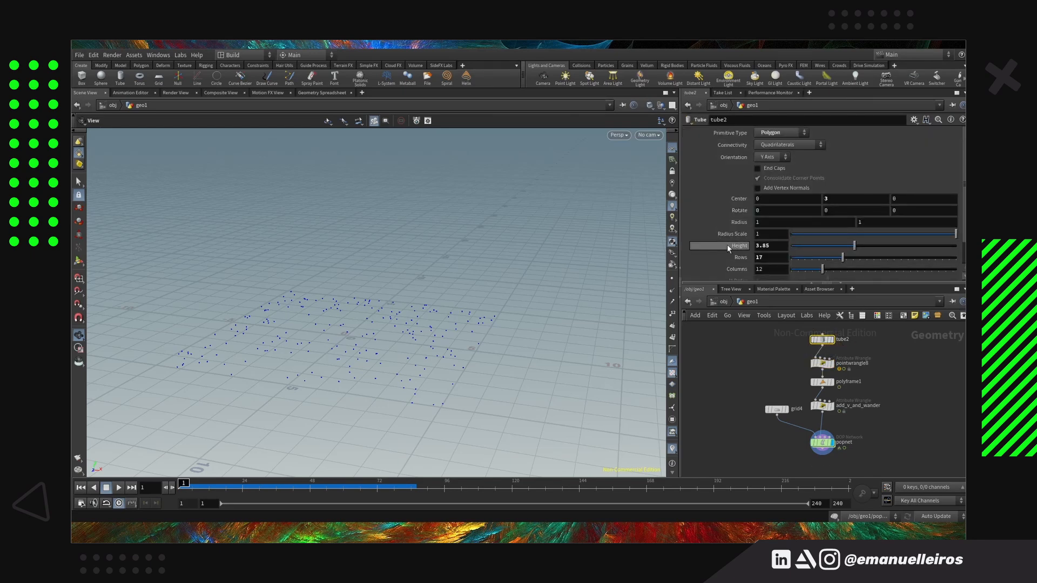
{"action": "middle_click_drag", "start_coordinate": [900, 446], "coordinate": [896, 405]}
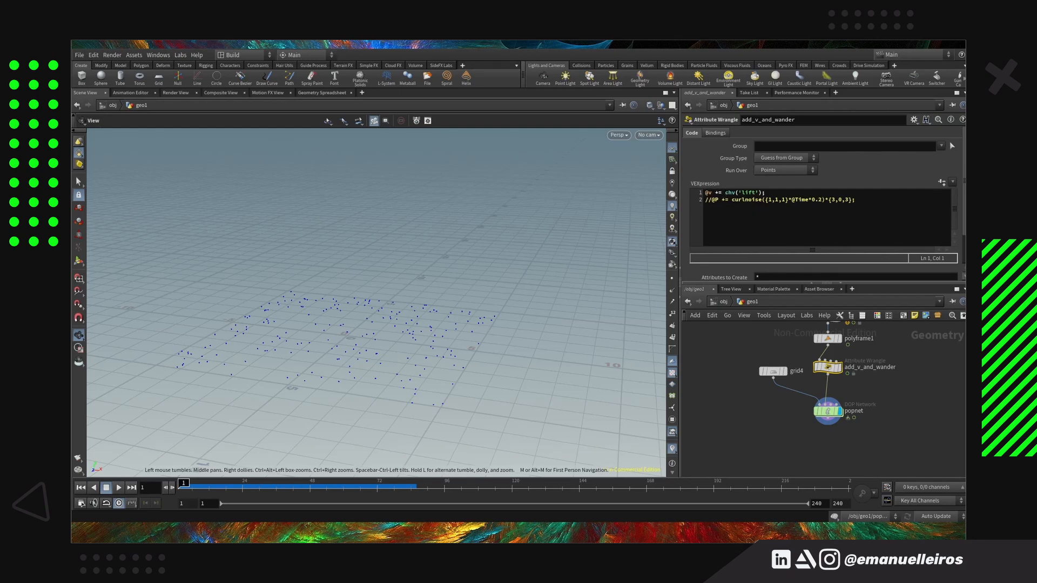
{"action": "scroll", "coordinate": [824, 216], "scroll_direction": "down", "scroll_amount": 2}
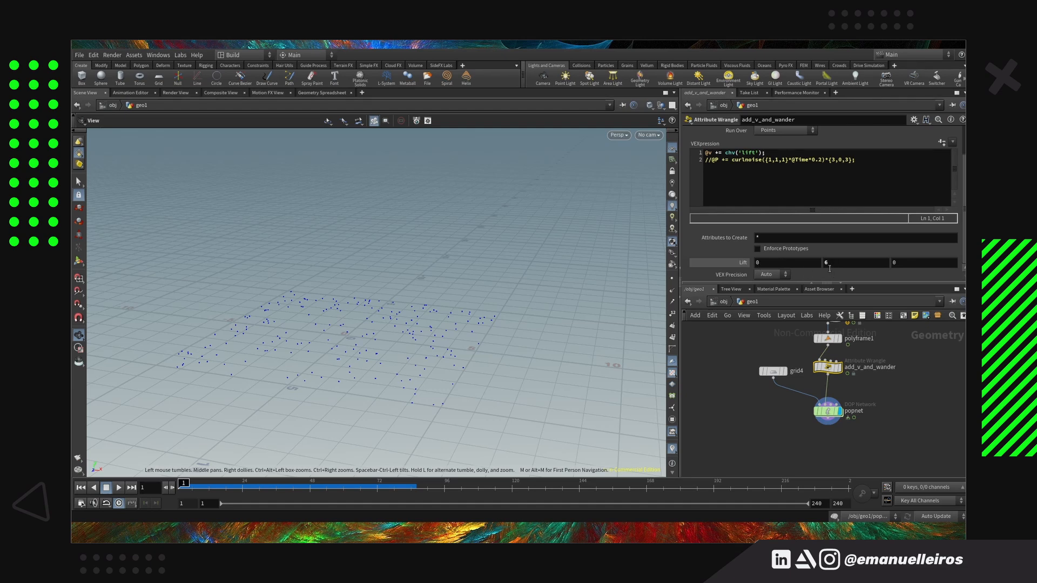
{"action": "middle_click_drag", "start_coordinate": [821, 384], "coordinate": [876, 385]}
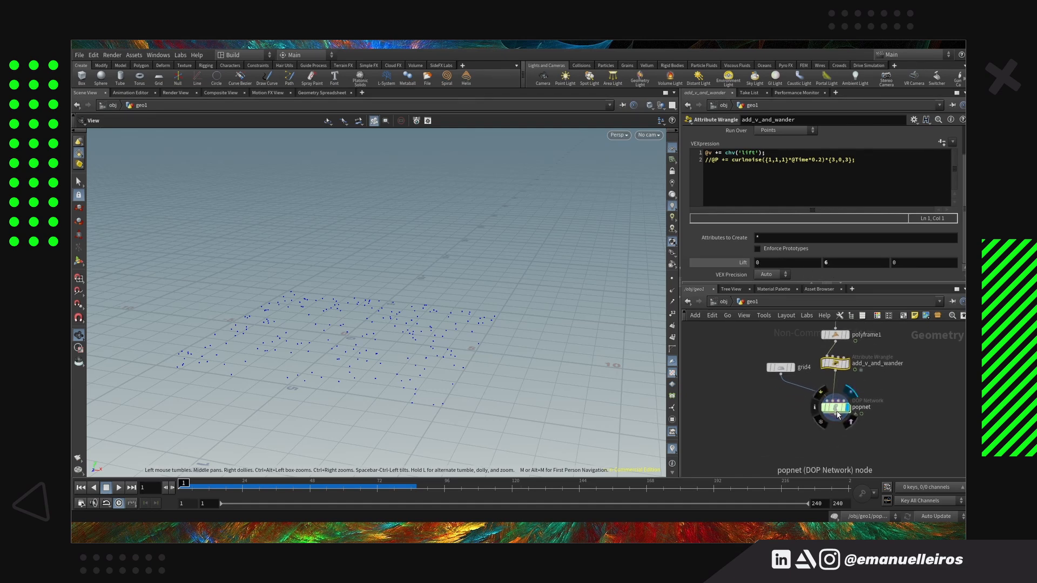
Go inside popnet and examine popwrangle1's point cloud code down to its final velocity line
{"action": "left_click", "coordinate": [838, 415]}
{"action": "middle_click_drag", "start_coordinate": [852, 393], "coordinate": [846, 414]}
{"action": "mouse_move", "coordinate": [830, 432]}
{"action": "double_click", "coordinate": [830, 432]}
{"action": "scroll", "coordinate": [880, 384], "scroll_direction": "up", "scroll_amount": 1}
{"action": "middle_click_drag", "start_coordinate": [880, 384], "coordinate": [910, 345]}
{"action": "scroll", "coordinate": [899, 355], "scroll_direction": "up", "scroll_amount": 1}
{"action": "mouse_move", "coordinate": [877, 368]}
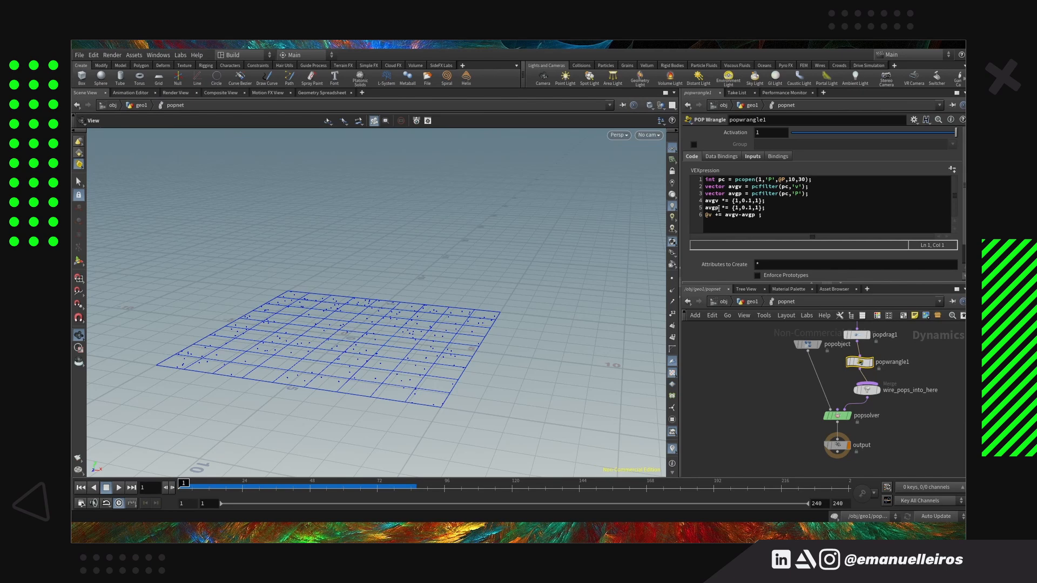
{"action": "triple_click", "coordinate": [754, 223]}
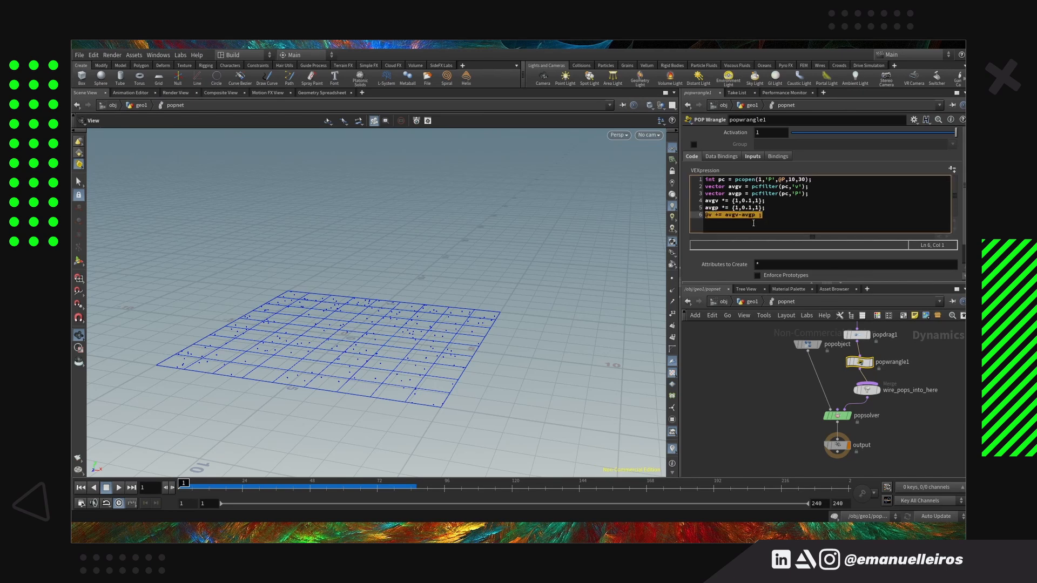
{"action": "left_click", "coordinate": [772, 219]}
Frame the popnet's internal nodes, return to the geo1 network and frame it as well
{"action": "key", "text": "h"}
{"action": "left_click_drag", "start_coordinate": [796, 332], "coordinate": [810, 404]}
{"action": "left_click", "coordinate": [891, 409]}
{"action": "left_click", "coordinate": [762, 304]}
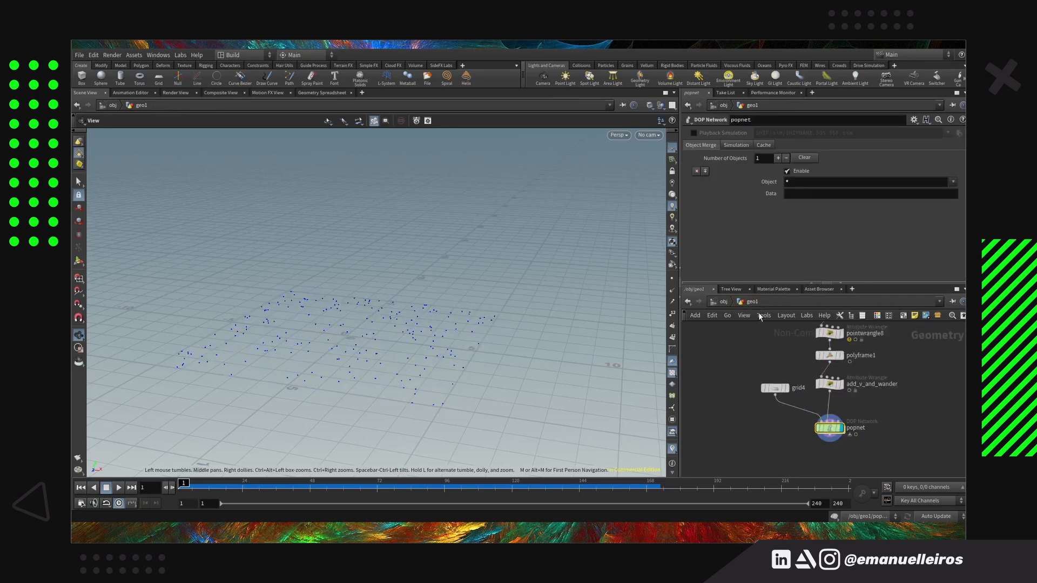
{"action": "key", "text": "h"}
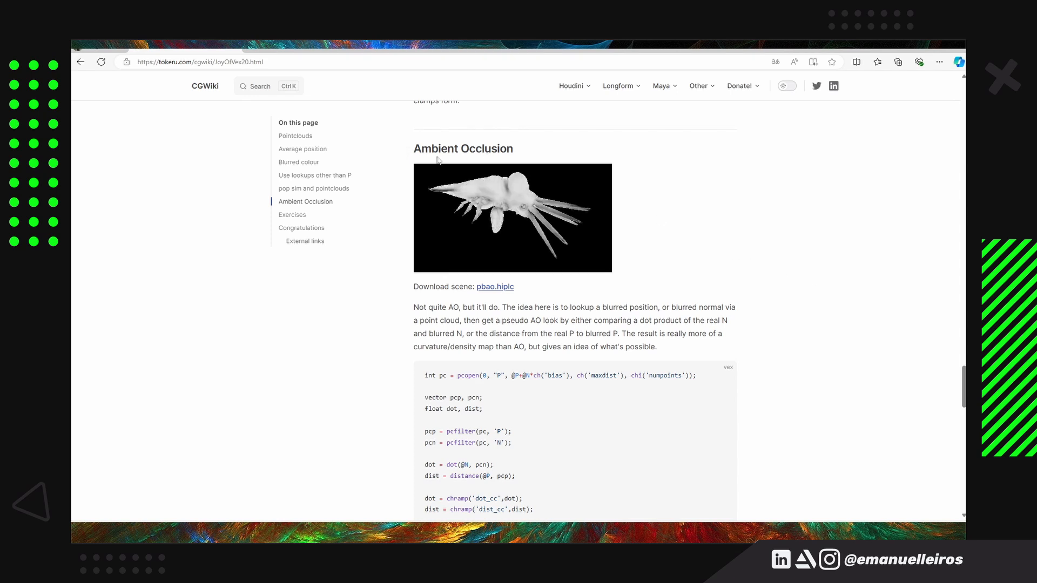
Read the Ambient Occlusion section of the CGWiki page, examining its explanation and the pcopen-based VEX code
{"action": "scroll", "coordinate": [800, 324], "scroll_direction": "down", "scroll_amount": 3}
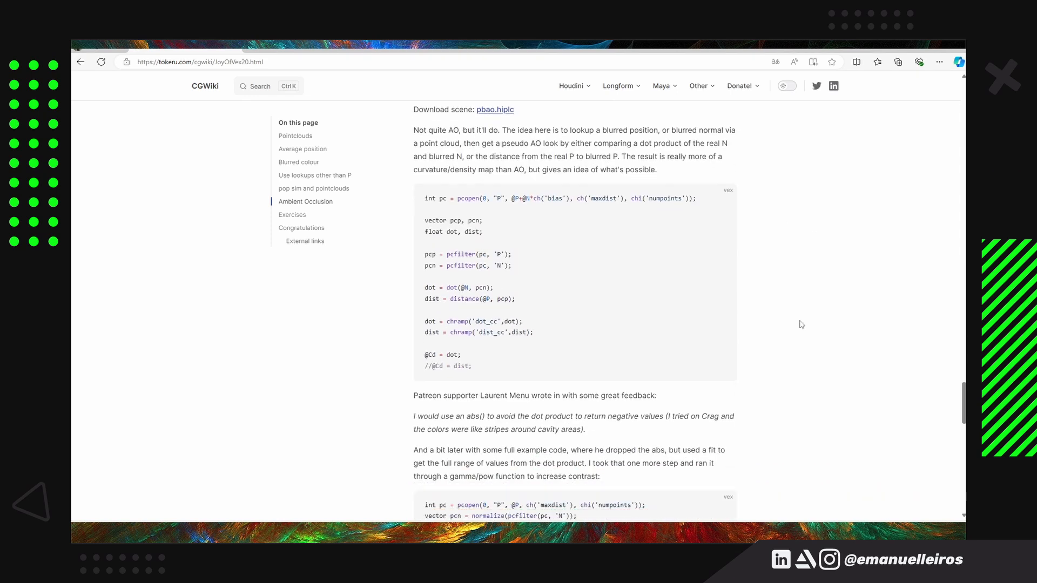
{"action": "scroll", "coordinate": [802, 324], "scroll_direction": "up", "scroll_amount": 1}
{"action": "scroll", "coordinate": [801, 323], "scroll_direction": "down", "scroll_amount": 1}
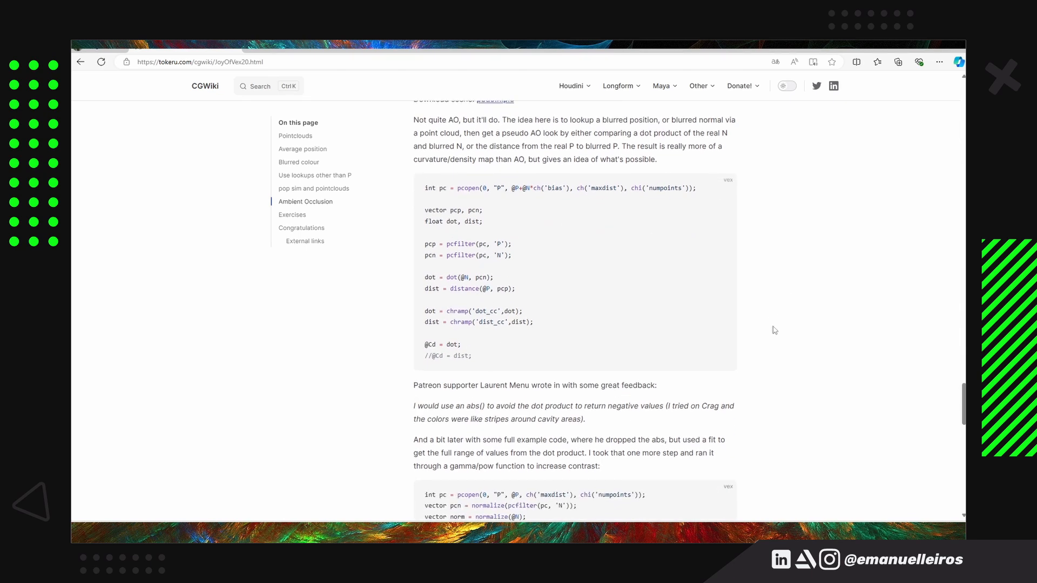
{"action": "scroll", "coordinate": [775, 331], "scroll_direction": "up", "scroll_amount": 3}
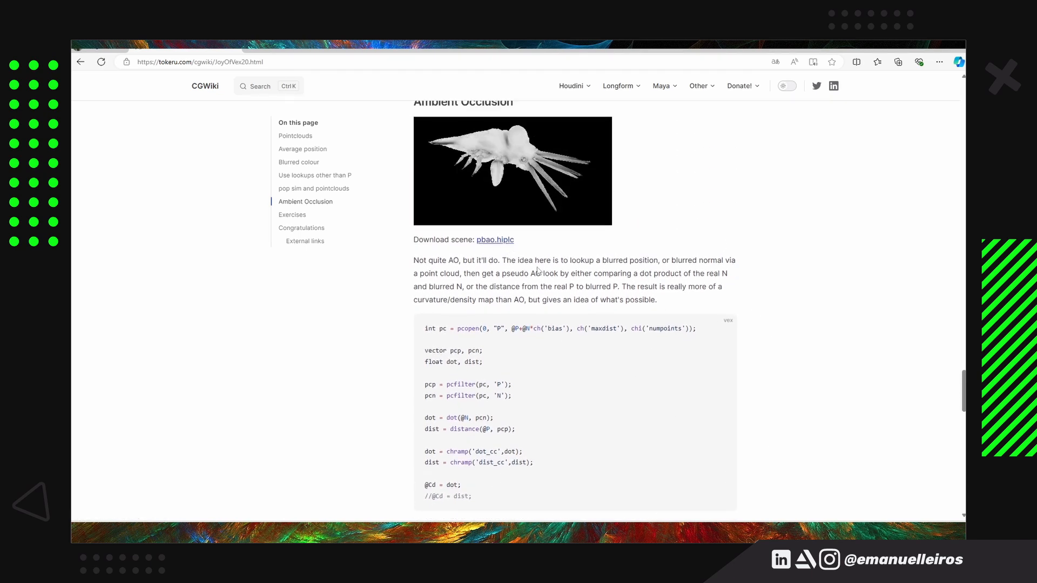
{"action": "scroll", "coordinate": [870, 274], "scroll_direction": "down", "scroll_amount": 3}
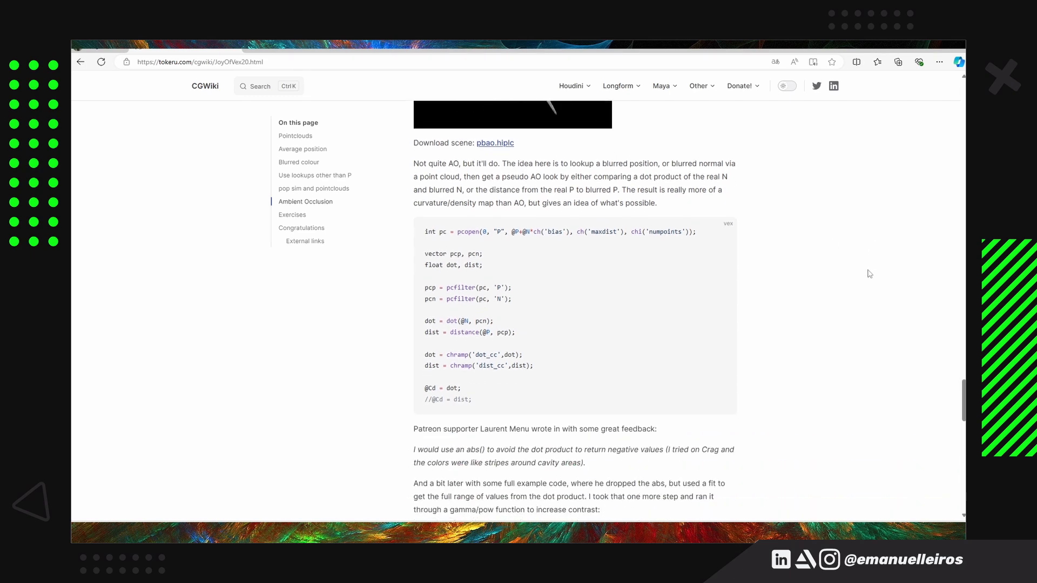
{"action": "scroll", "coordinate": [869, 274], "scroll_direction": "up", "scroll_amount": 2}
{"action": "scroll", "coordinate": [868, 273], "scroll_direction": "down", "scroll_amount": 1}
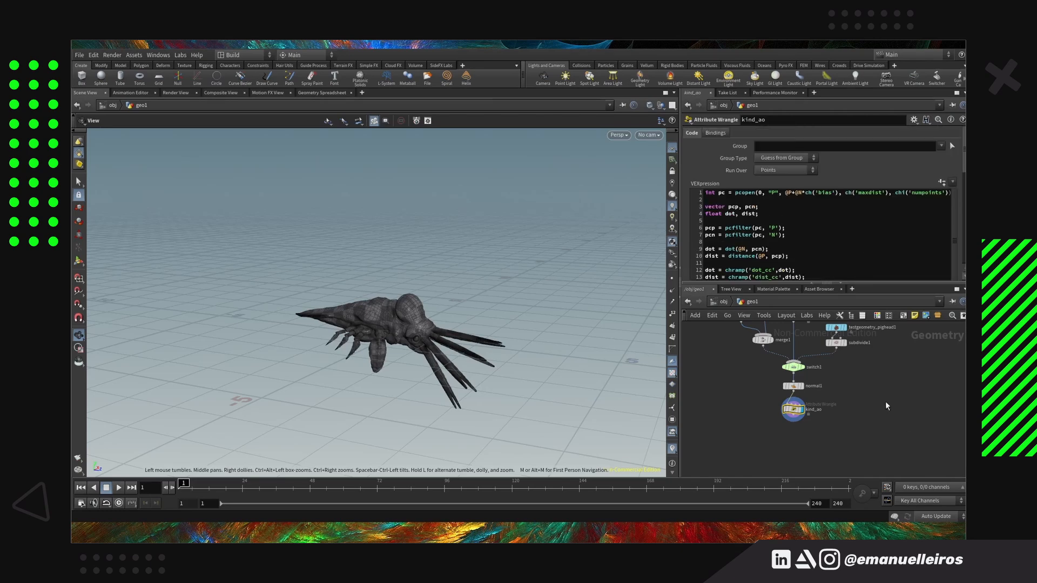
In Houdini's pbao scene, set the kind_ao wrangle's Bias to 0.128 and Numpoints to 70
{"action": "scroll", "coordinate": [791, 210], "scroll_direction": "down", "scroll_amount": 5}
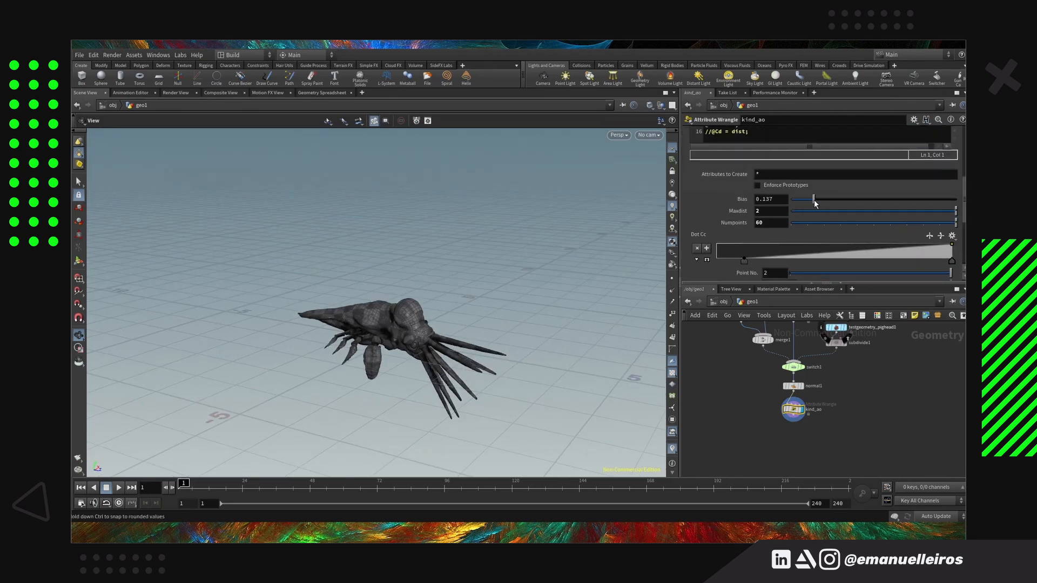
{"action": "middle_click_drag", "start_coordinate": [781, 223], "coordinate": [792, 205]}
{"action": "scroll", "coordinate": [778, 216], "scroll_direction": "down", "scroll_amount": 1}
Try different positions for point 1 of kind_ao's Dot Cc ramp, from 0.308 down to 0.038
{"action": "left_click_drag", "start_coordinate": [742, 226], "coordinate": [786, 226]}
{"action": "scroll", "coordinate": [778, 225], "scroll_direction": "down", "scroll_amount": 3}
{"action": "scroll", "coordinate": [719, 230], "scroll_direction": "down", "scroll_amount": 1}
{"action": "scroll", "coordinate": [720, 234], "scroll_direction": "up", "scroll_amount": 5}
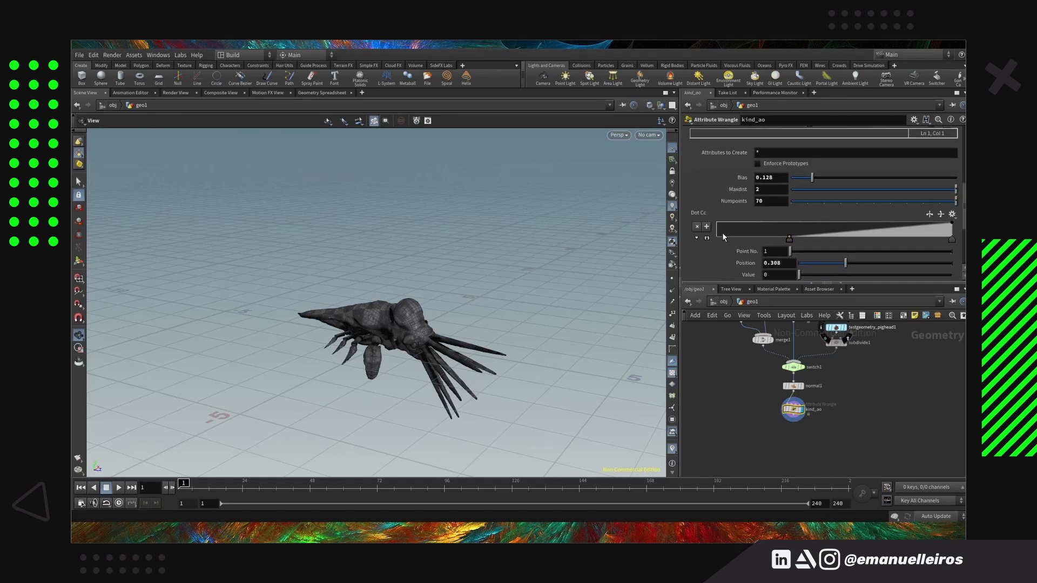
{"action": "left_click_drag", "start_coordinate": [792, 257], "coordinate": [727, 262]}
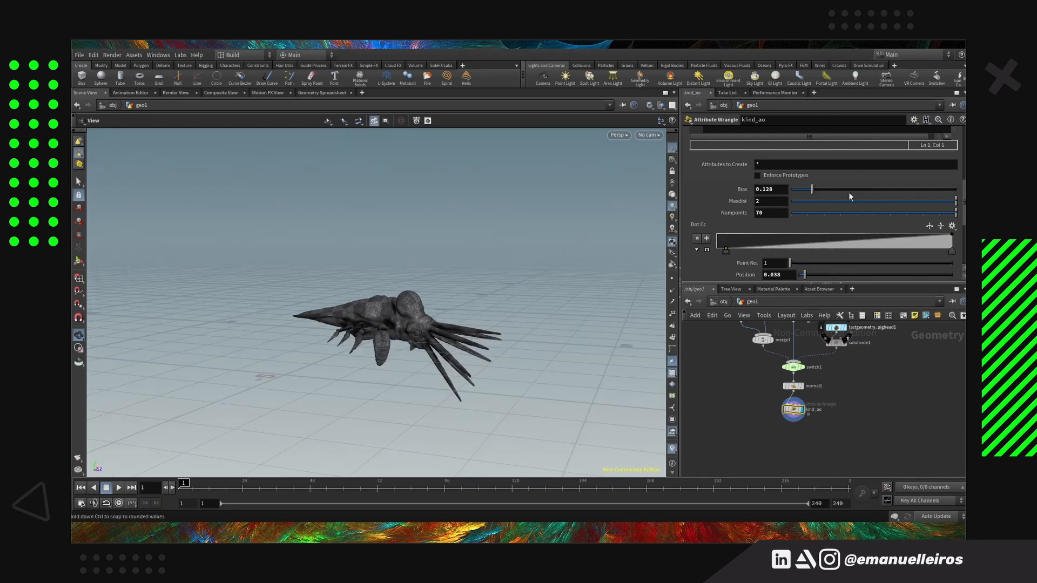
{"action": "middle_click_drag", "start_coordinate": [774, 195], "coordinate": [771, 199]}
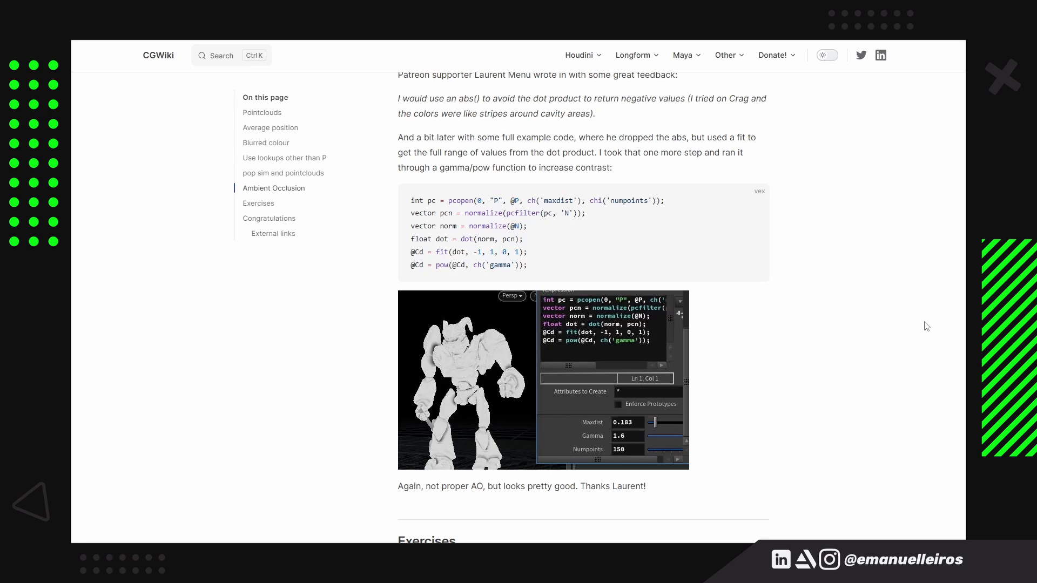
Return to the CGWiki page and read from the gamma-based occlusion code through Exercises and Congratulations to the external links
{"action": "scroll", "coordinate": [887, 255], "scroll_direction": "down", "scroll_amount": 7}
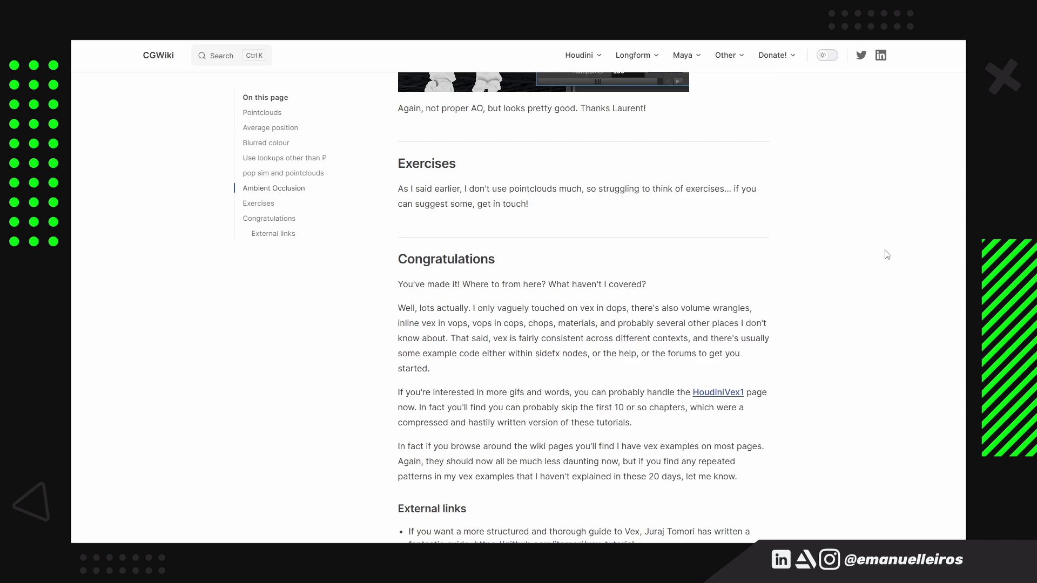
{"action": "scroll", "coordinate": [891, 243], "scroll_direction": "down", "scroll_amount": 3}
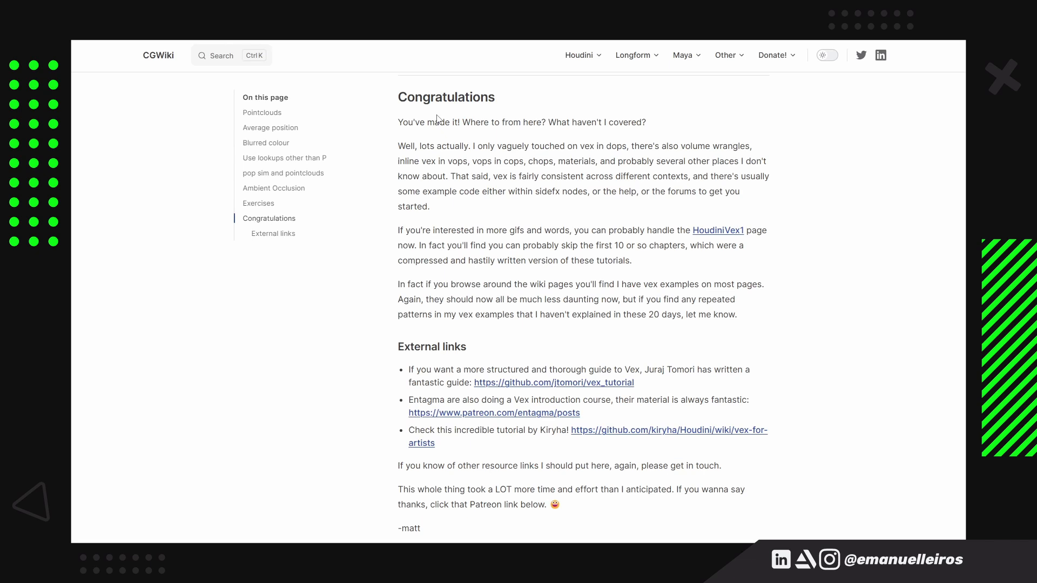
{"action": "scroll", "coordinate": [438, 119], "scroll_direction": "down", "scroll_amount": 1}
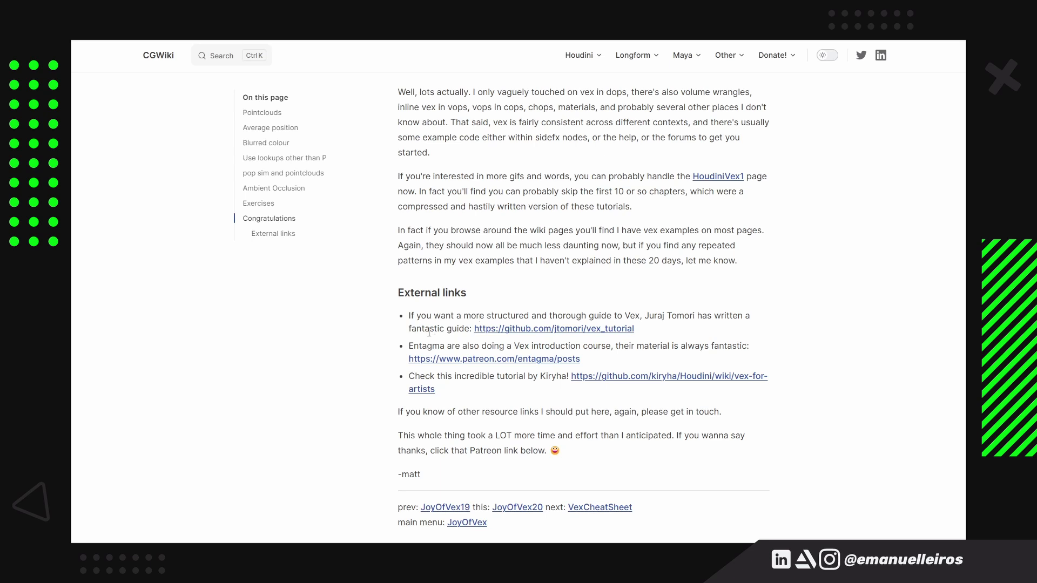
{"action": "scroll", "coordinate": [830, 422], "scroll_direction": "up", "scroll_amount": 1}
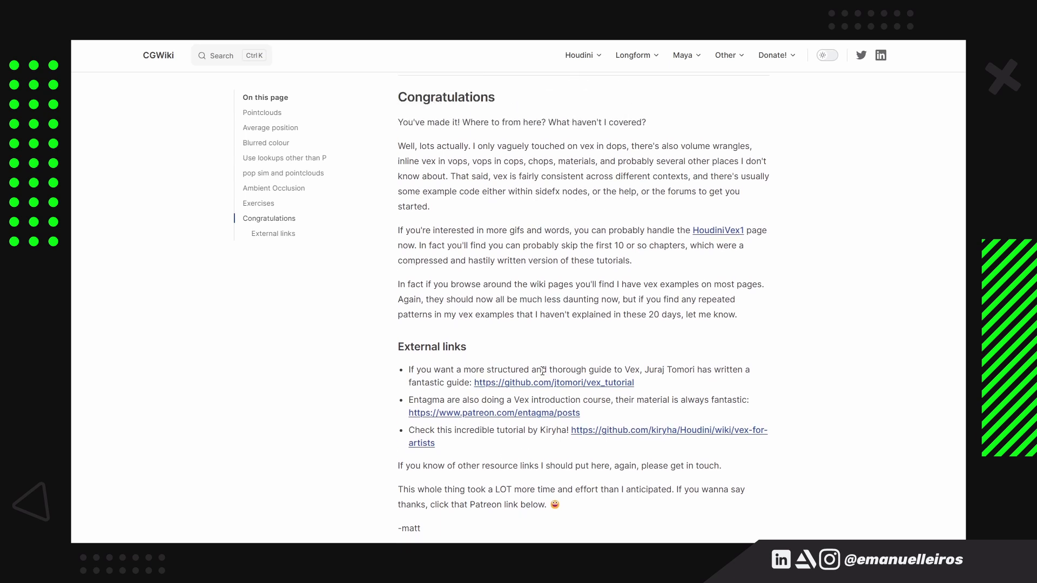